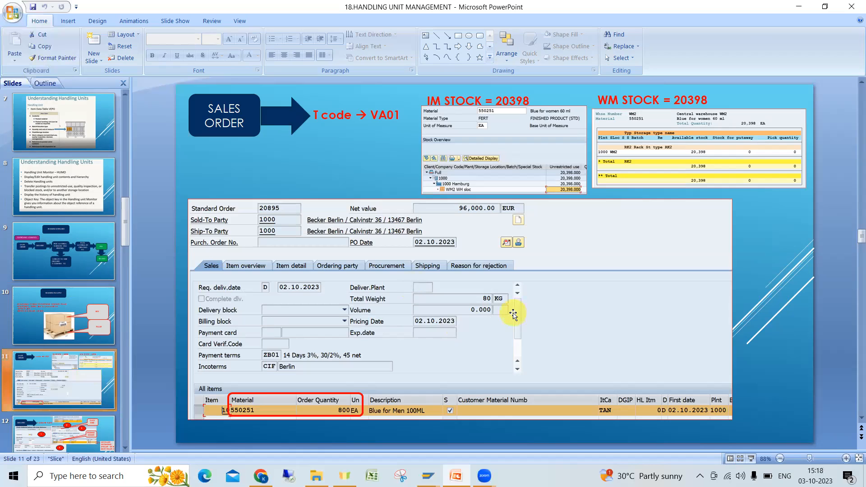
Switch to SAP and run transaction MMBE to display the stock overview of material 550251
mouse_move(436, 468)
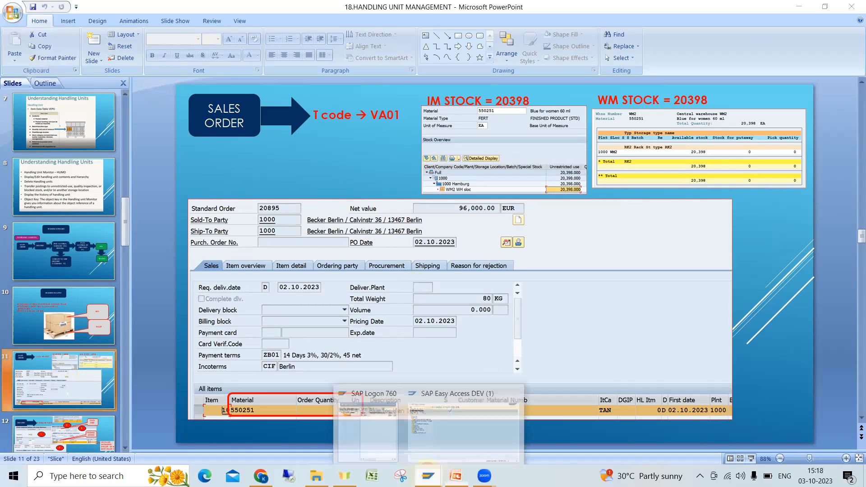
click(457, 428)
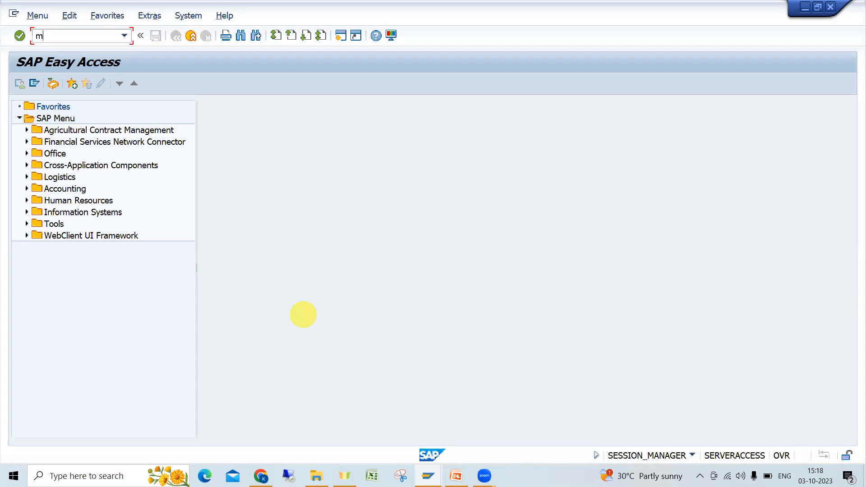
key(Return)
key(BackSpace)
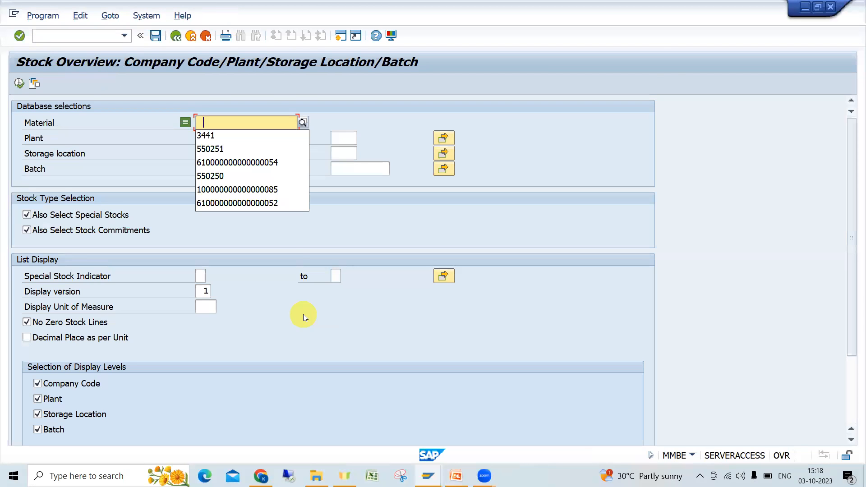
click(237, 148)
click(19, 83)
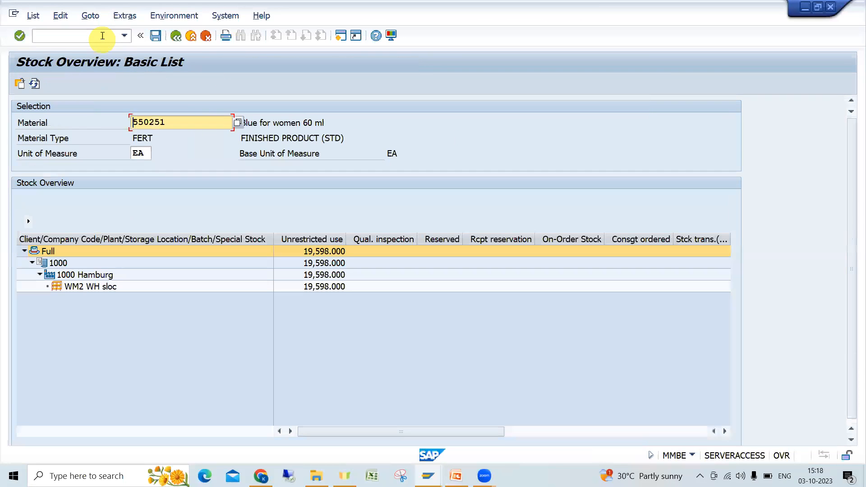
Run transaction MB52 to display the warehouse stocks of materials 550251, 3441 and 3442
click(104, 33)
text(/nmb52)
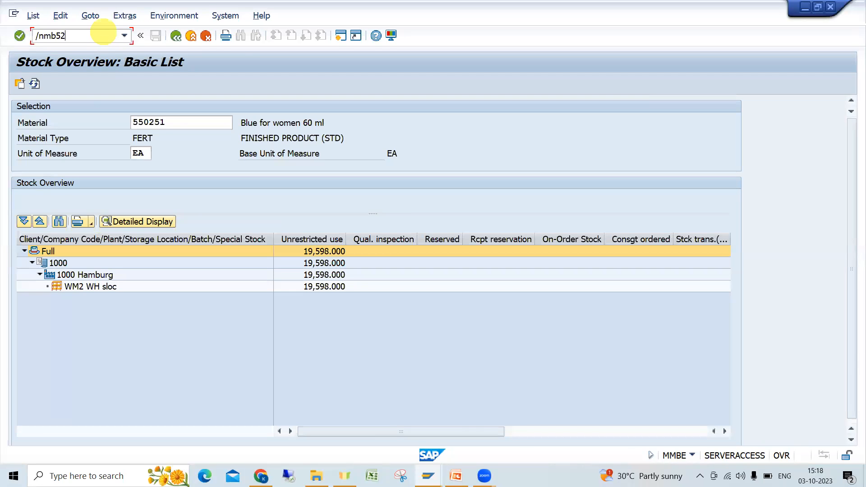
key(Return)
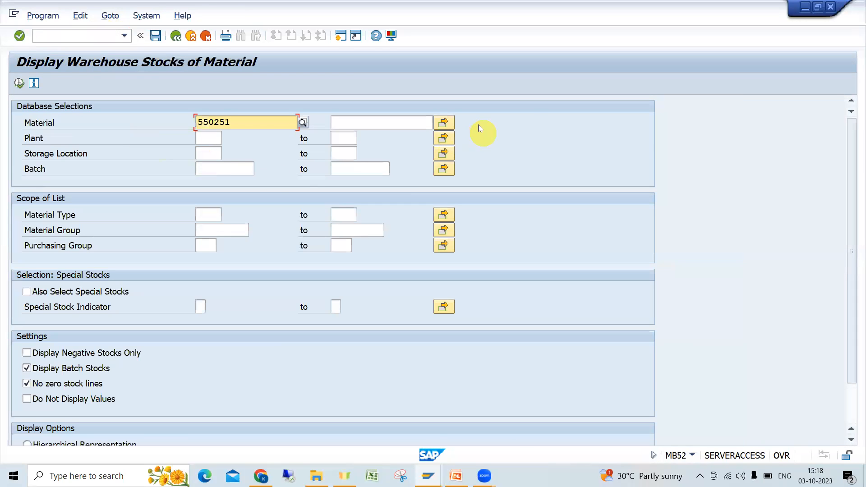
click(446, 123)
click(92, 204)
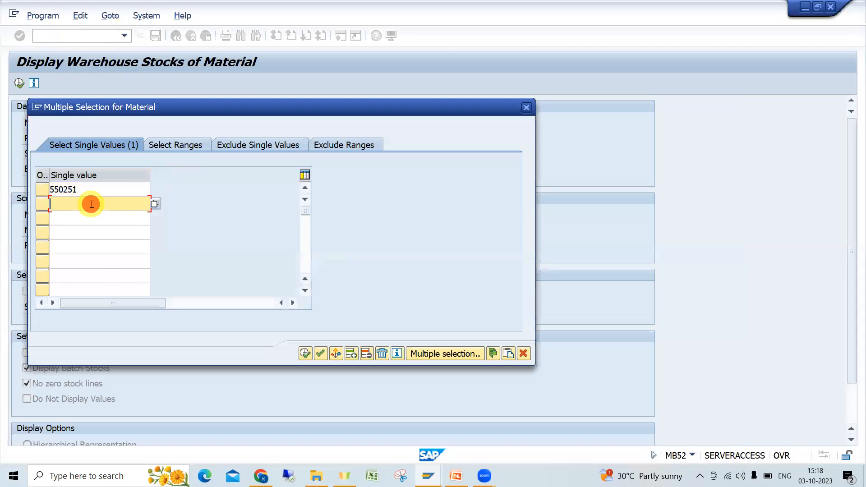
click(87, 232)
click(84, 219)
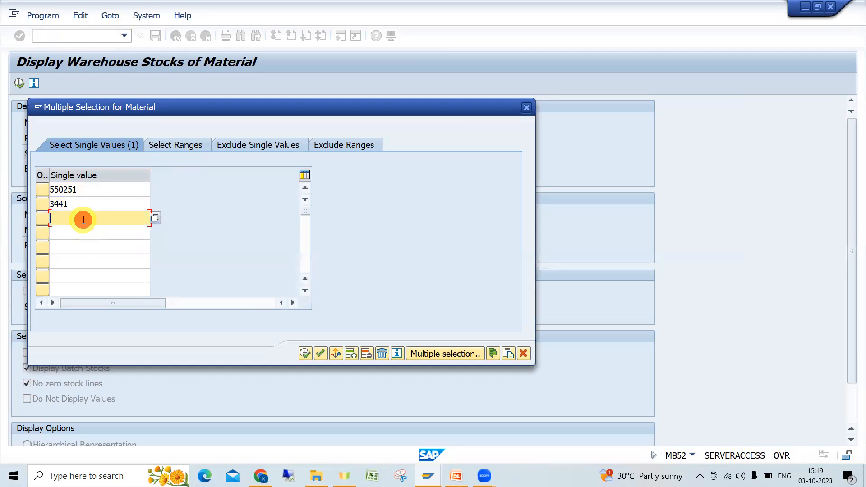
click(89, 258)
click(306, 353)
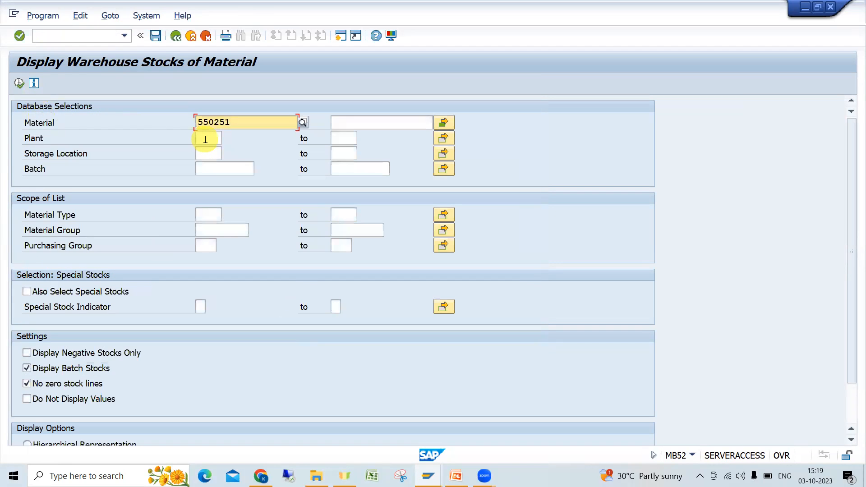
click(19, 83)
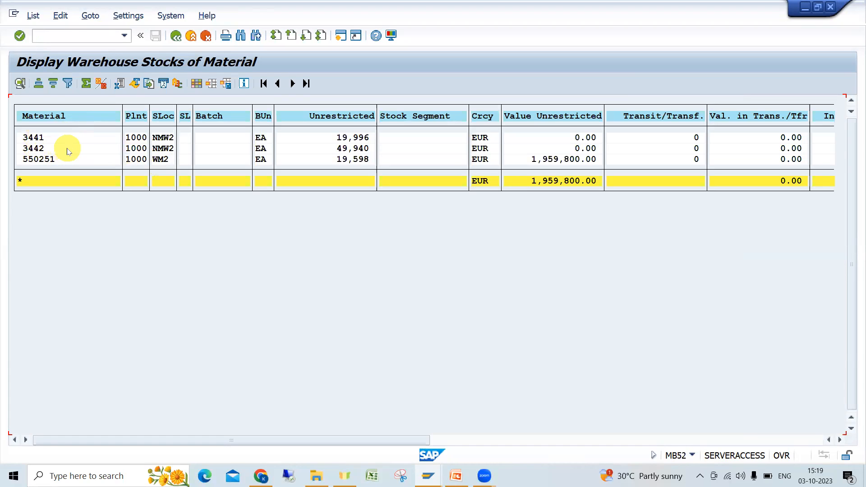
Run transaction LS26 in a new SAP session to display the stock of material 550251 in warehouse WM2
click(342, 37)
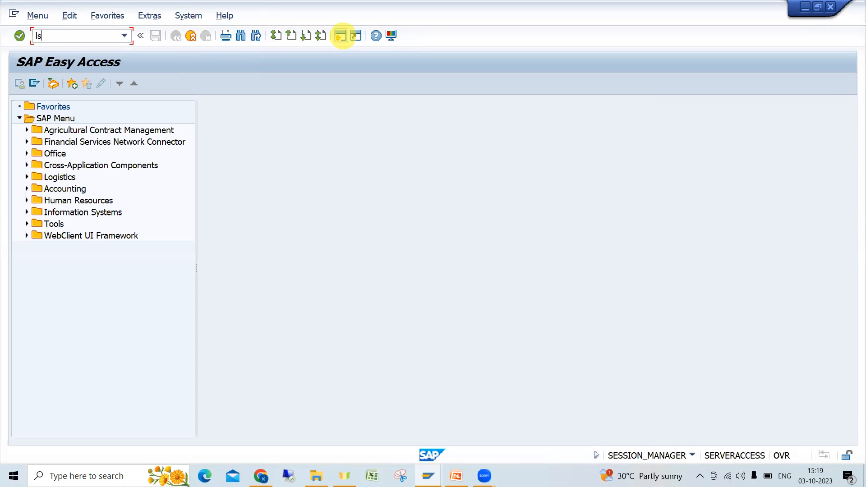
key(Return)
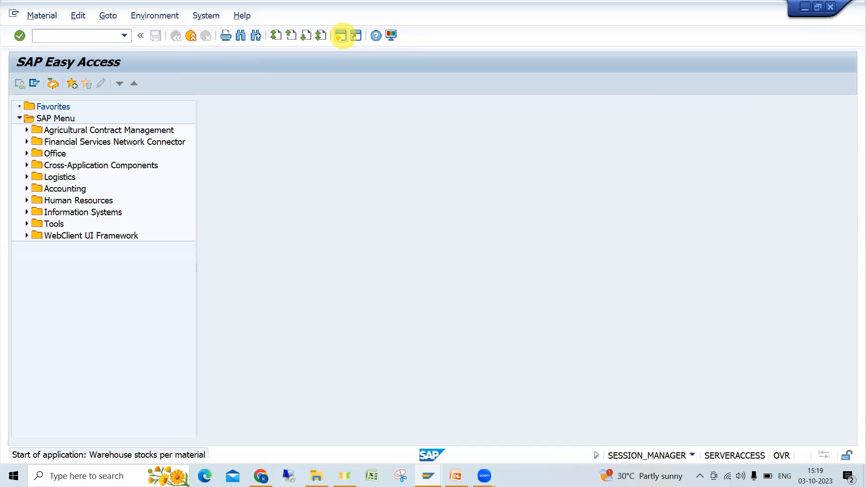
click(139, 136)
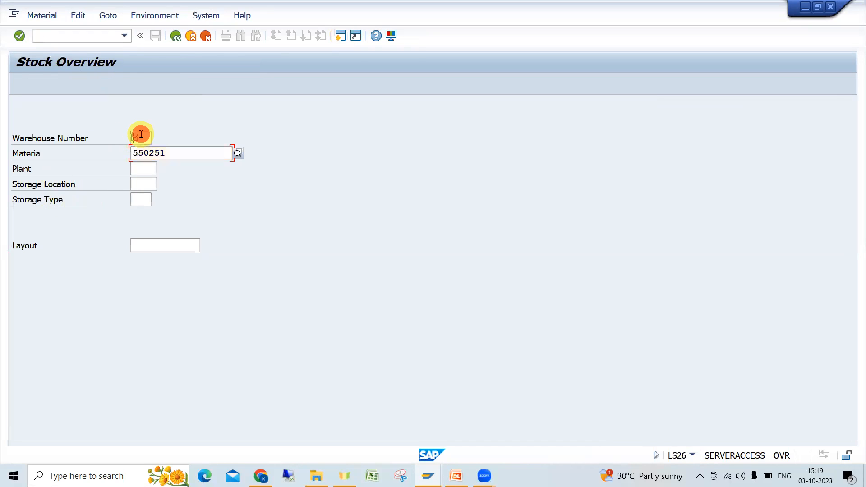
click(150, 156)
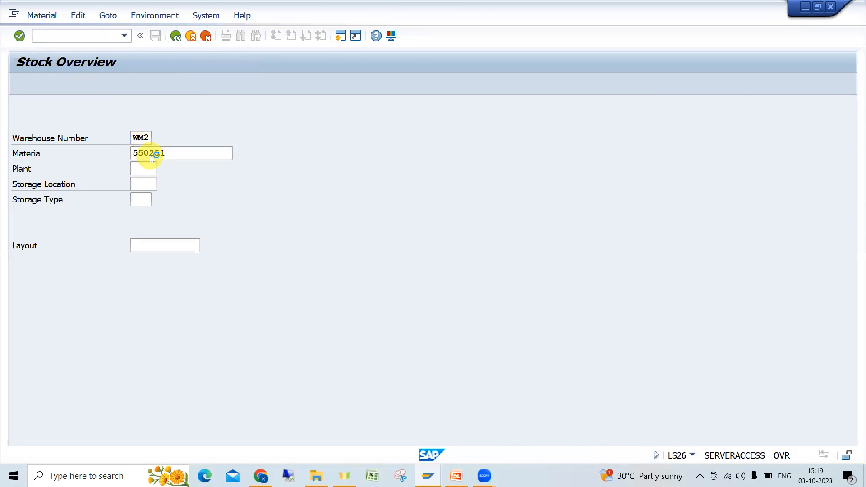
key(Return)
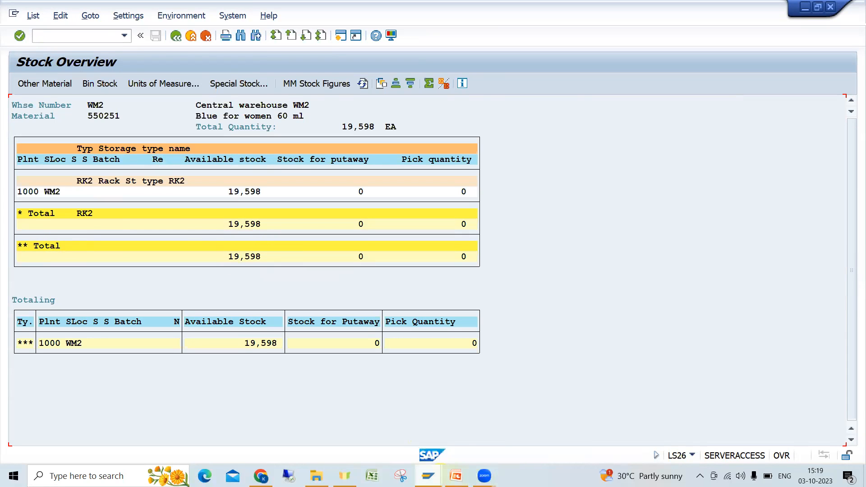
Compare the MB52 warehouse stock list with the LS26 stock overview for material 550251
mouse_move(428, 476)
click(423, 422)
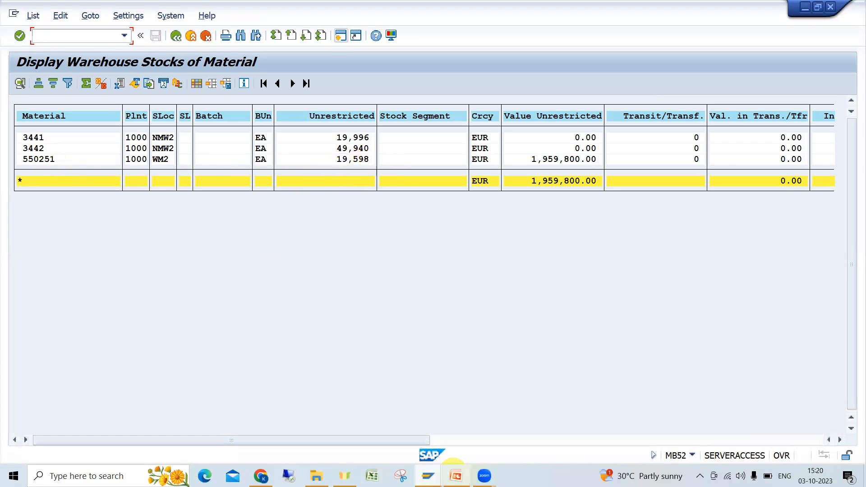
mouse_move(428, 476)
click(498, 431)
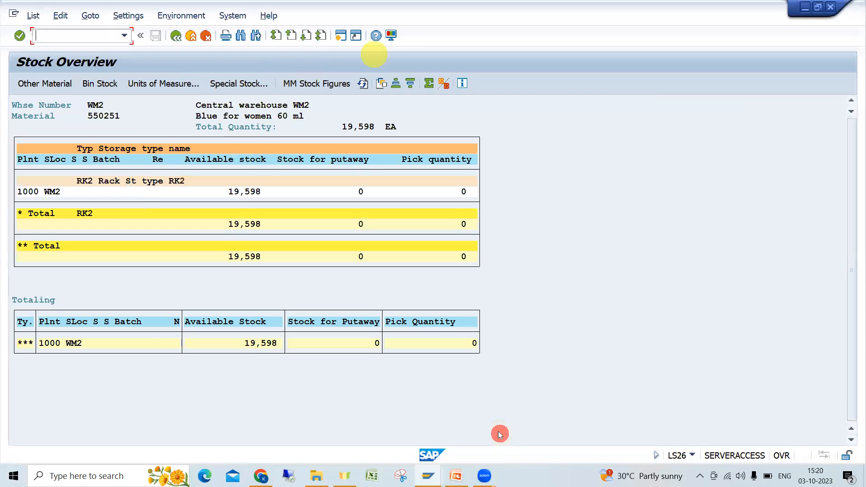
Start transaction VA01 in a new SAP session and create a sales order of type OR
click(341, 36)
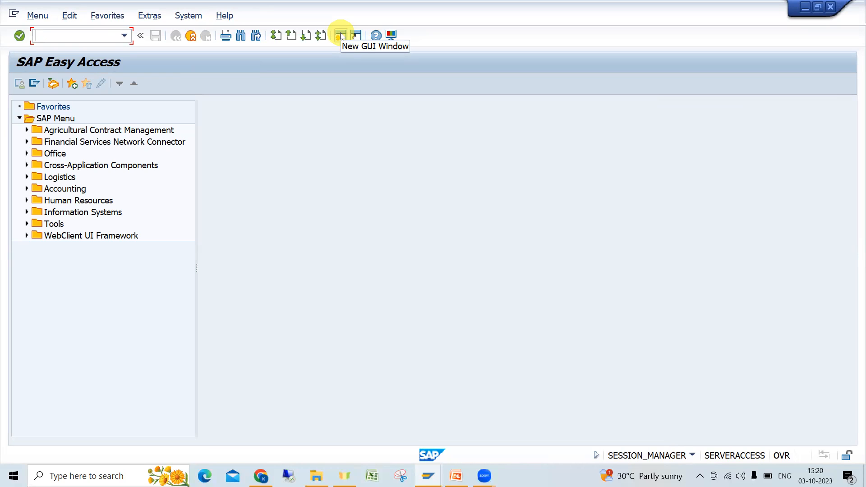
text(a0)
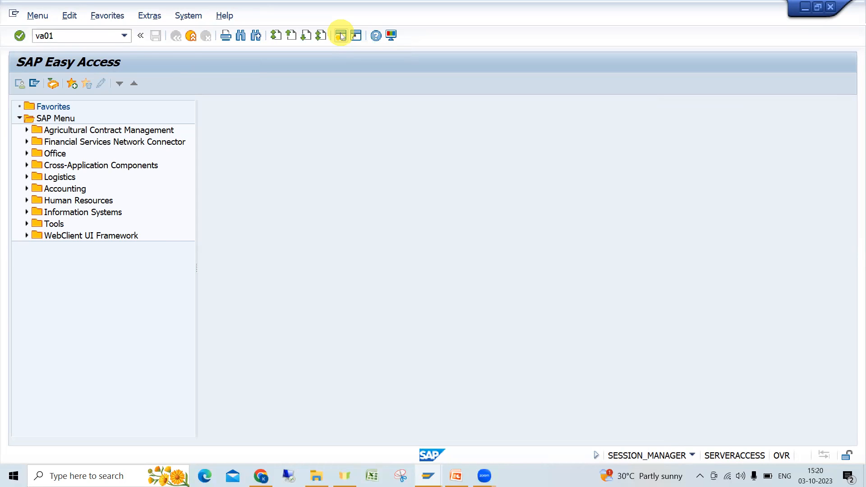
text(1)
key(Return)
click(145, 139)
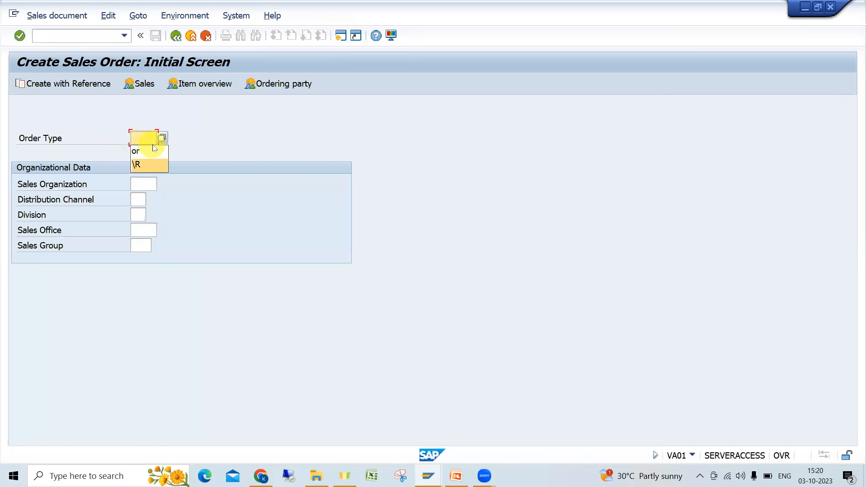
key(Return)
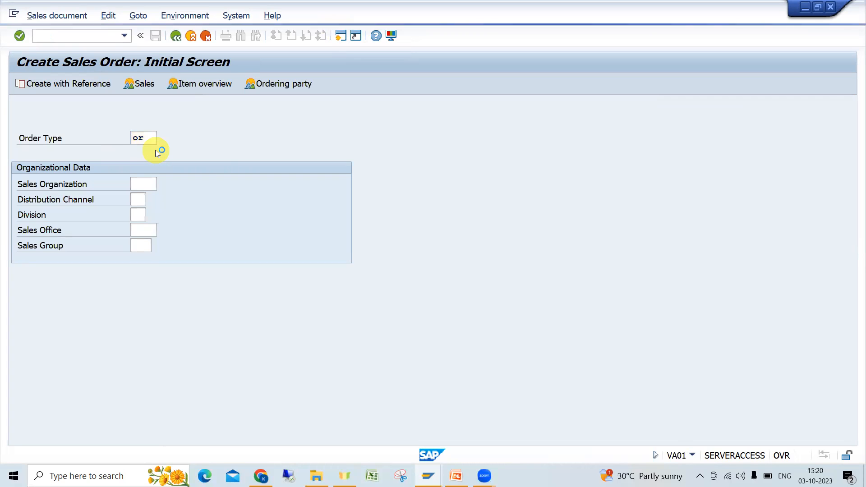
Enter the customer number as sold-to and ship-to party and choose sales area 1000 / 10 / 00
click(143, 124)
click(139, 138)
click(140, 138)
click(142, 147)
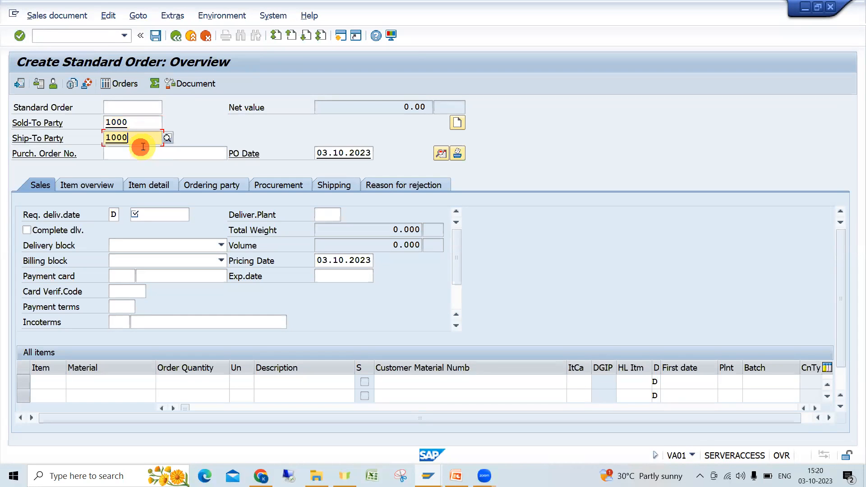
key(Return)
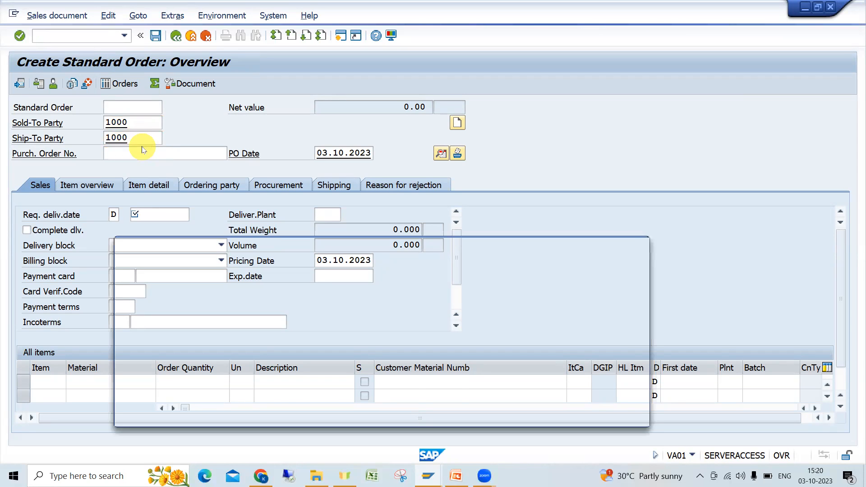
double_click(133, 297)
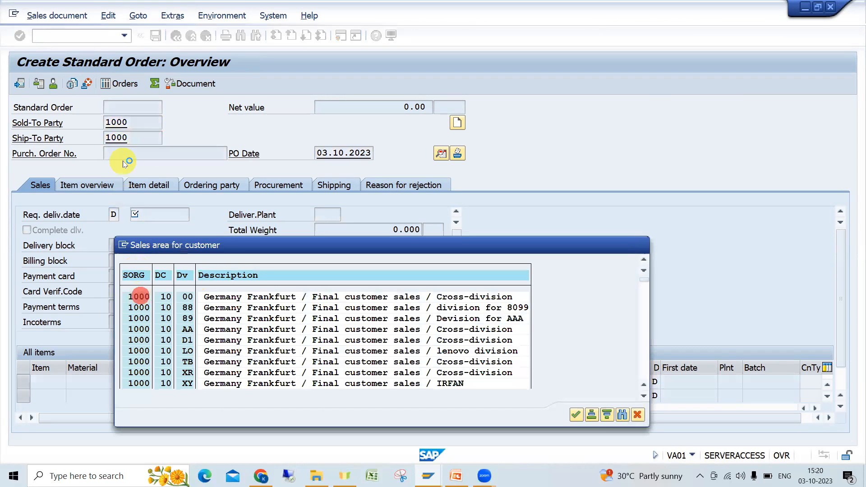
double_click(144, 296)
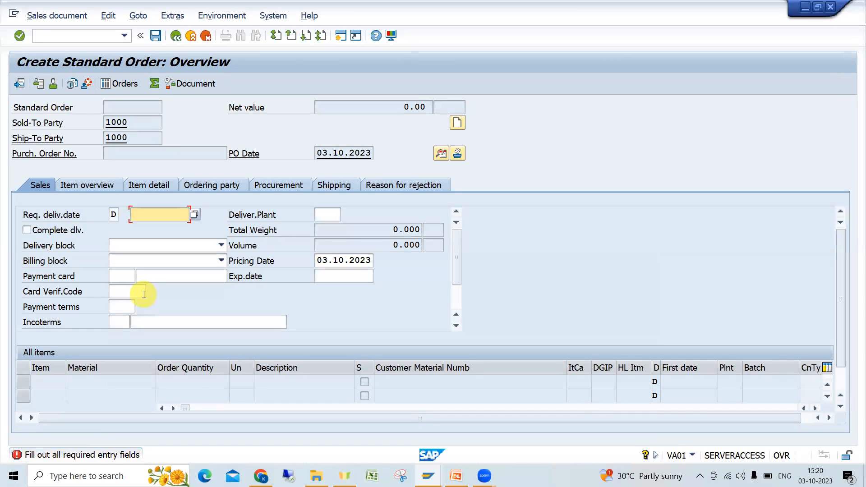
Set the requested delivery date to 03.10.2023 and accept it for the order header
key(space)
click(157, 229)
click(138, 214)
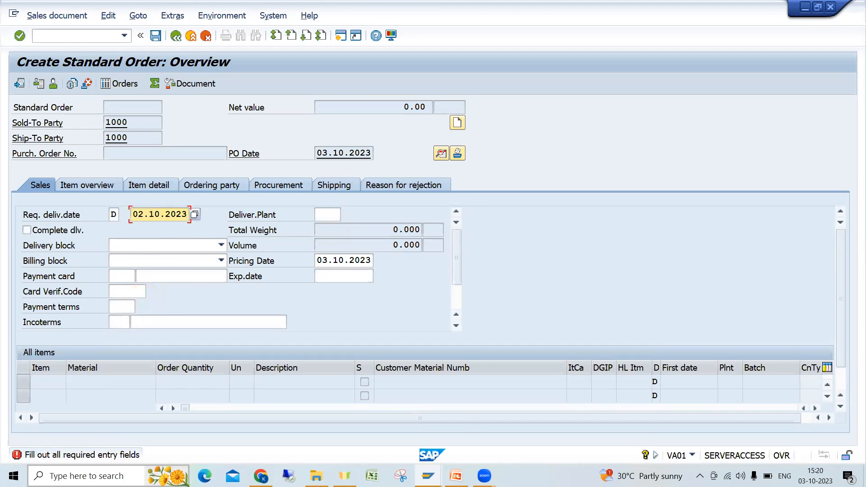
click(113, 476)
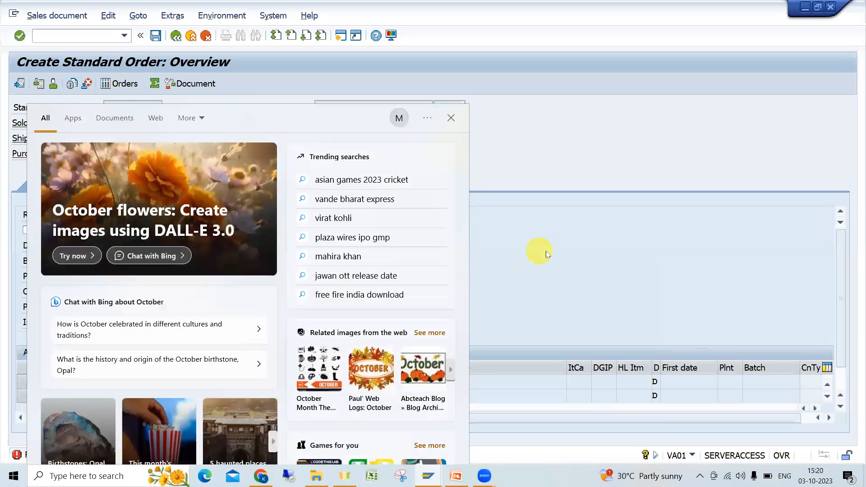
click(537, 271)
key(Return)
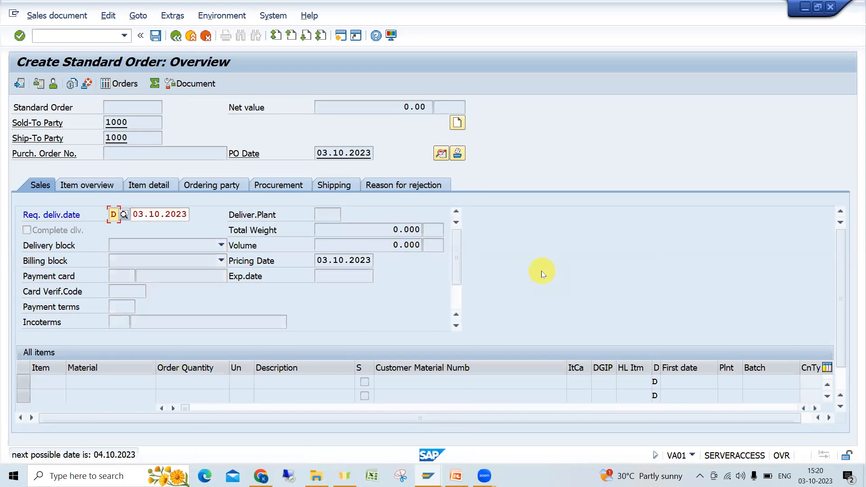
key(Return)
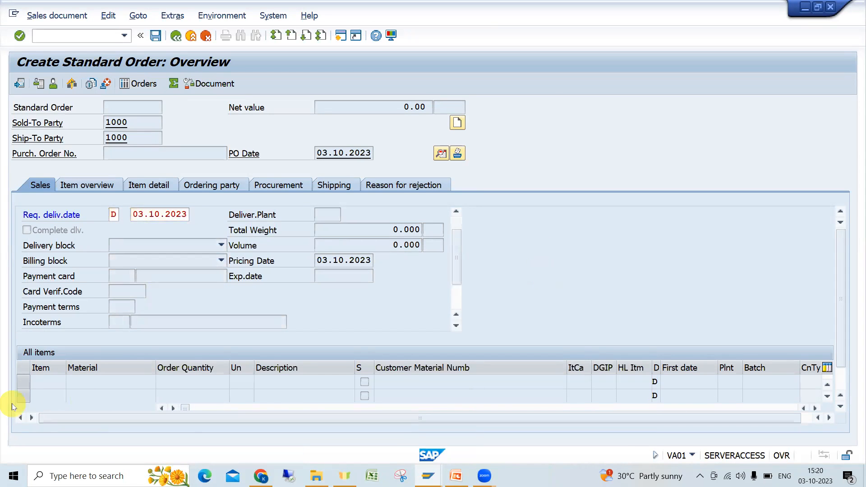
Add an order item for material 550251 with quantity 800 and plant 1000
click(108, 385)
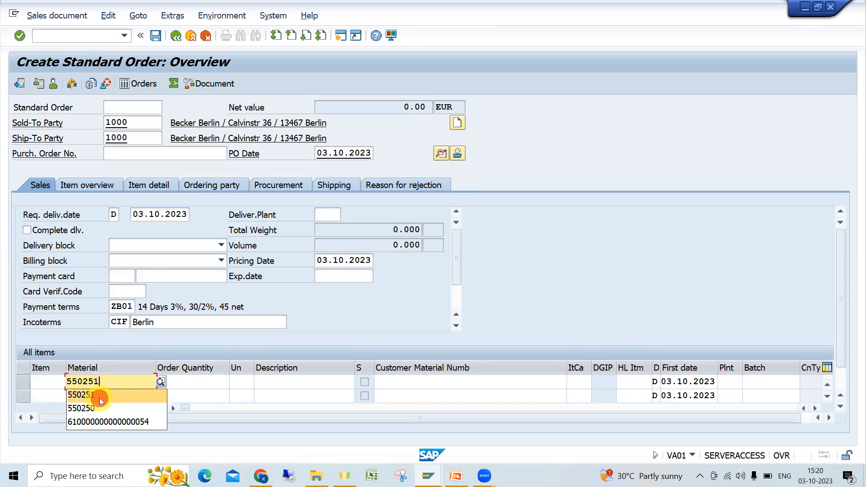
click(99, 397)
click(196, 382)
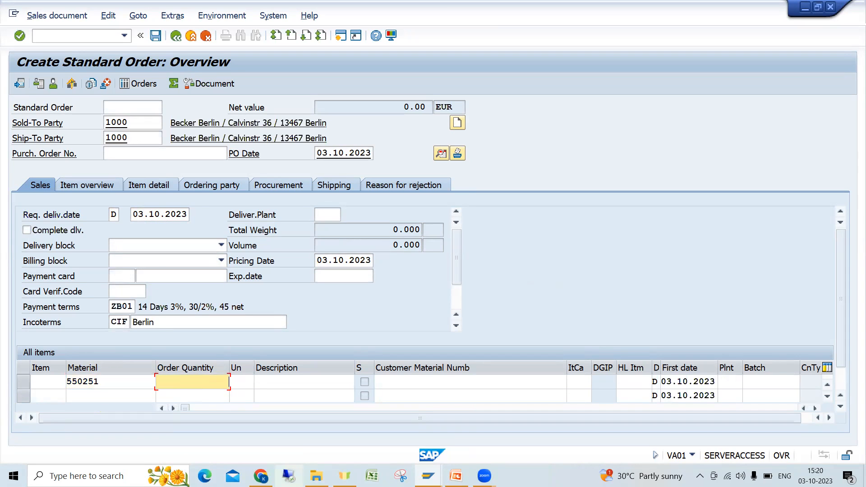
text(800)
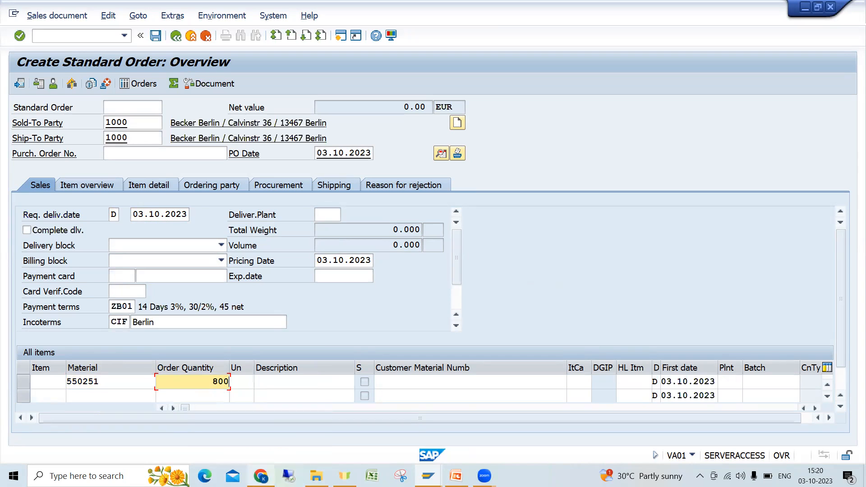
click(732, 381)
click(730, 396)
key(Return)
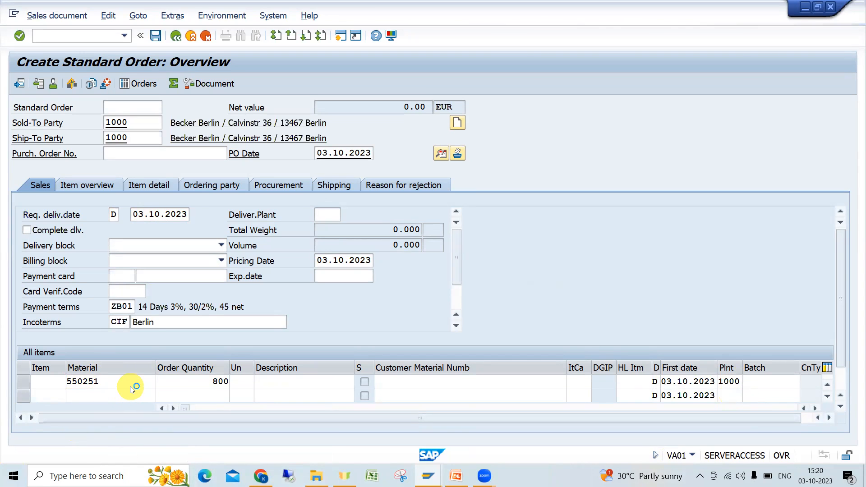
Add price condition PR00 with an amount of 120 EUR to the item for material 550251 and save the sales order
double_click(103, 382)
click(256, 154)
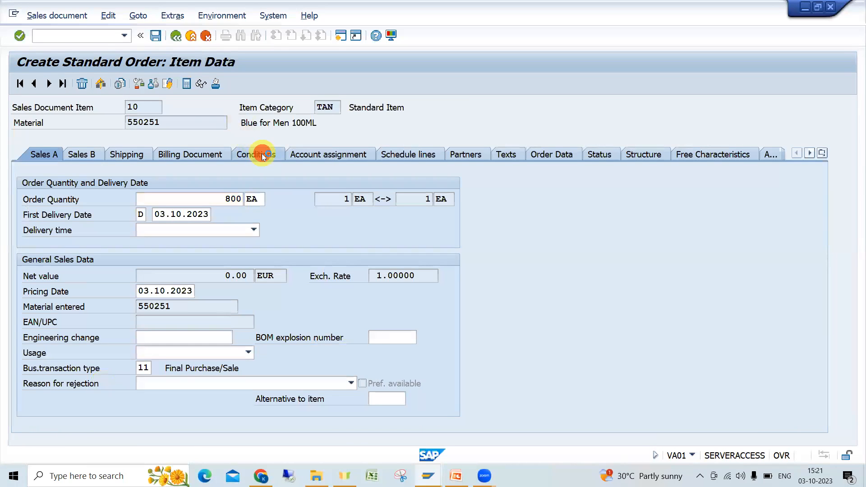
click(819, 335)
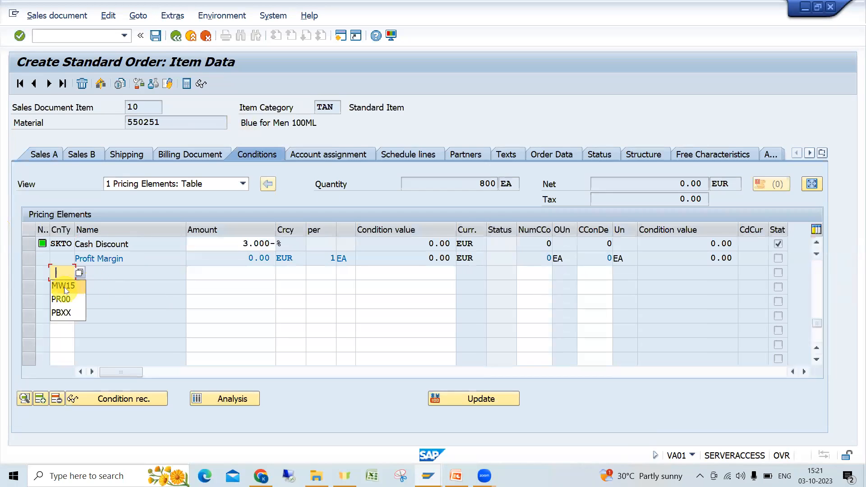
click(61, 299)
click(256, 260)
click(255, 272)
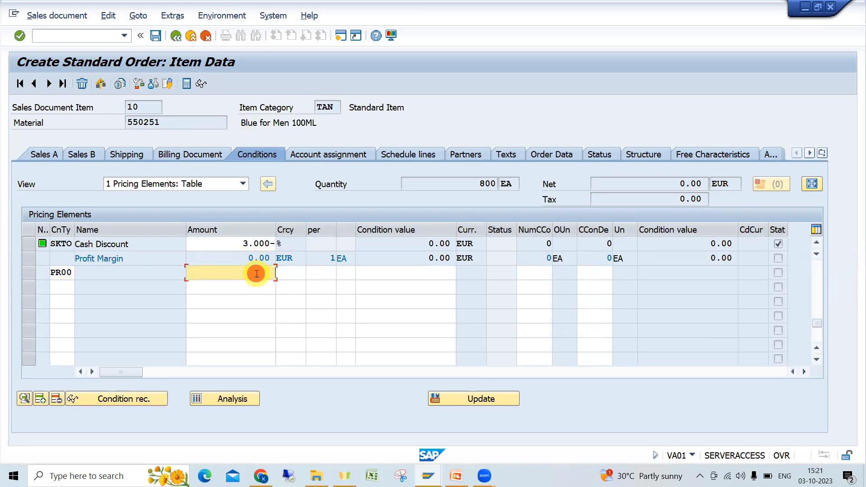
click(274, 289)
key(Return)
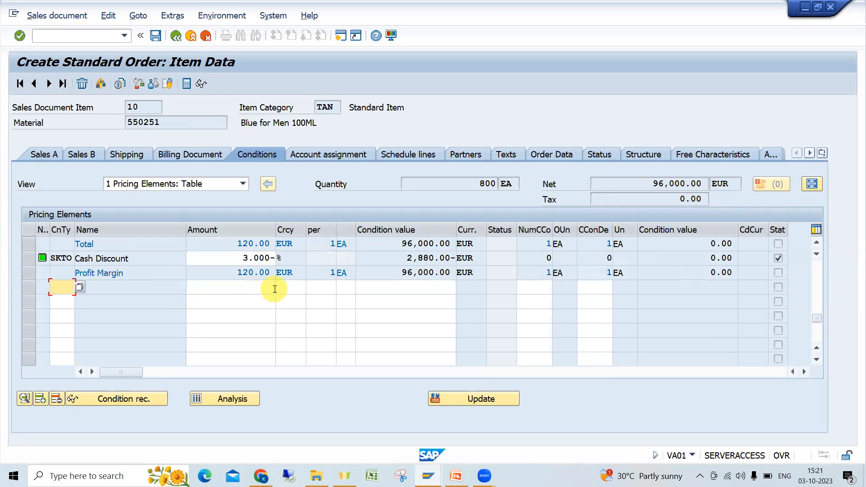
click(155, 36)
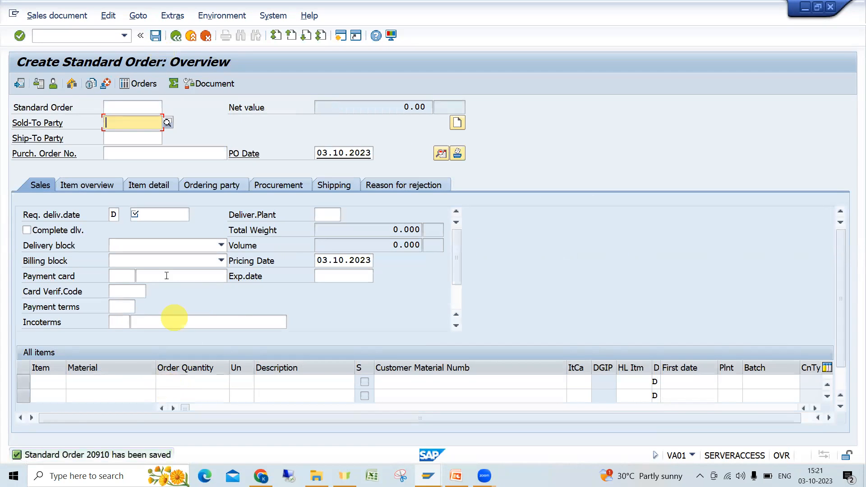
Start transaction VL01N and try to create an outbound delivery for the saved sales order from shipping point 1000
click(68, 38)
text(/nvl01n)
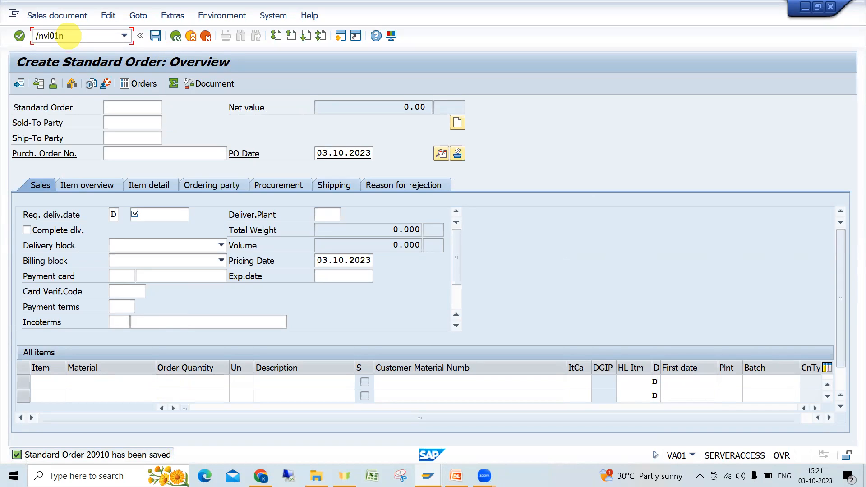
key(Return)
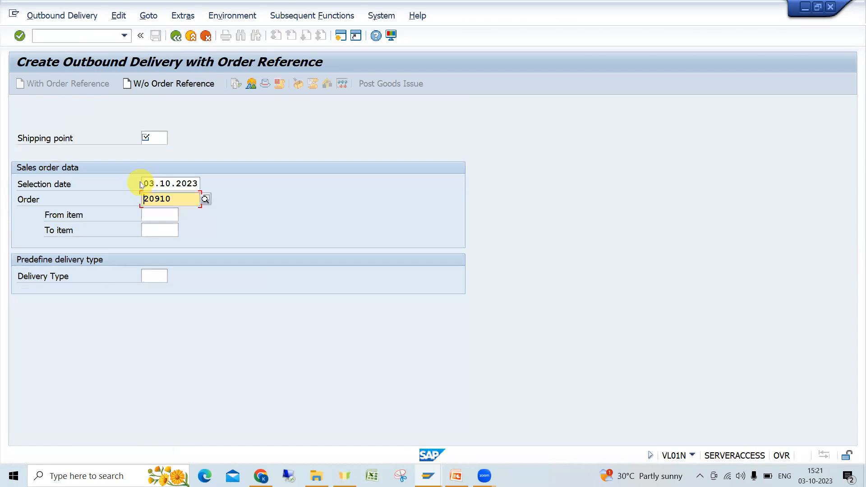
click(152, 135)
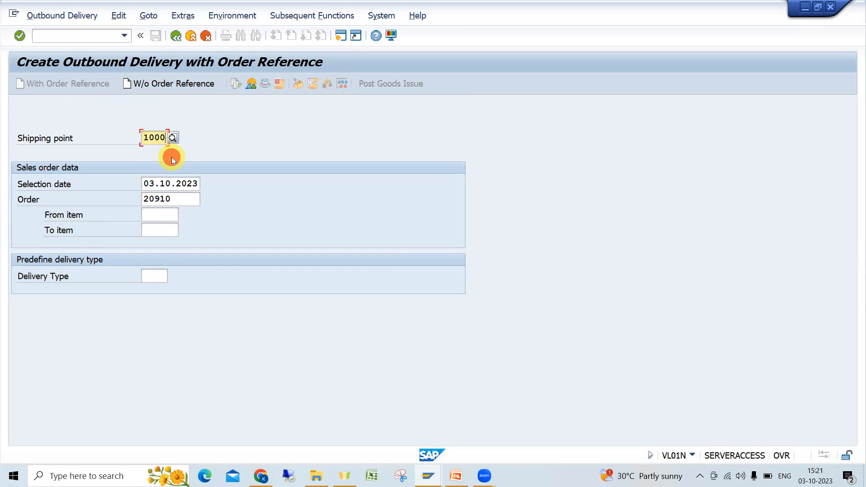
key(Return)
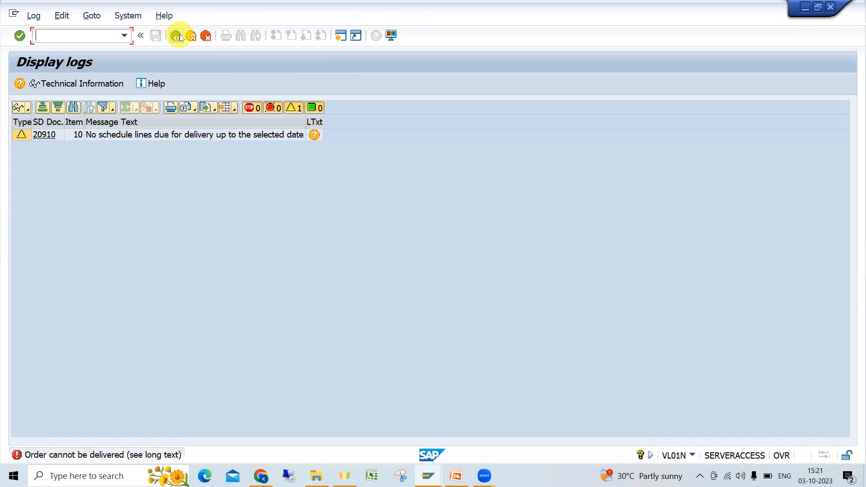
click(175, 36)
Try to create the outbound delivery with the selection date set to 02.10.2023
click(153, 182)
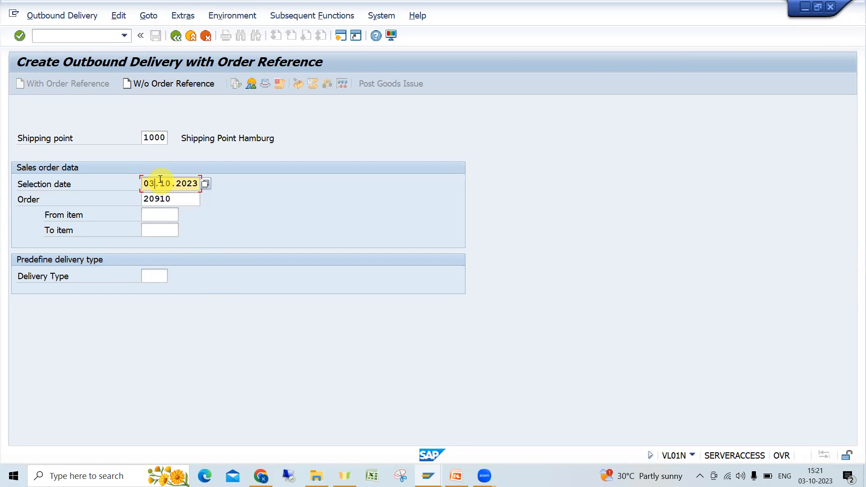
click(149, 182)
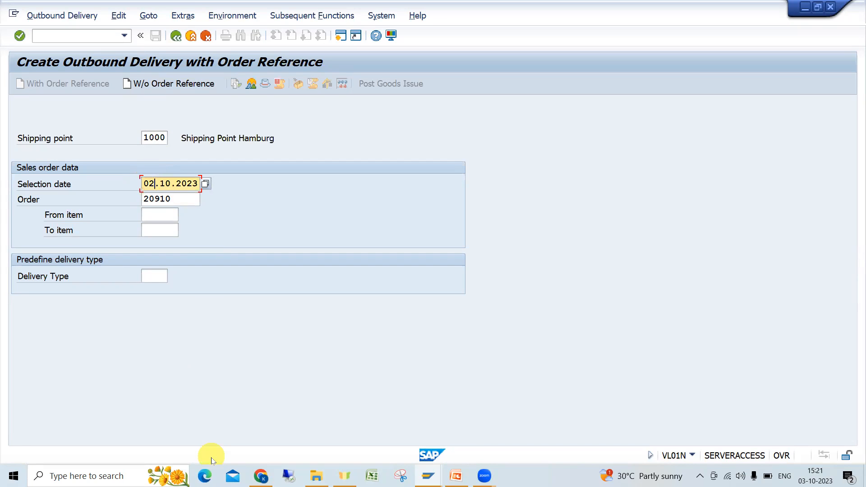
key(Return)
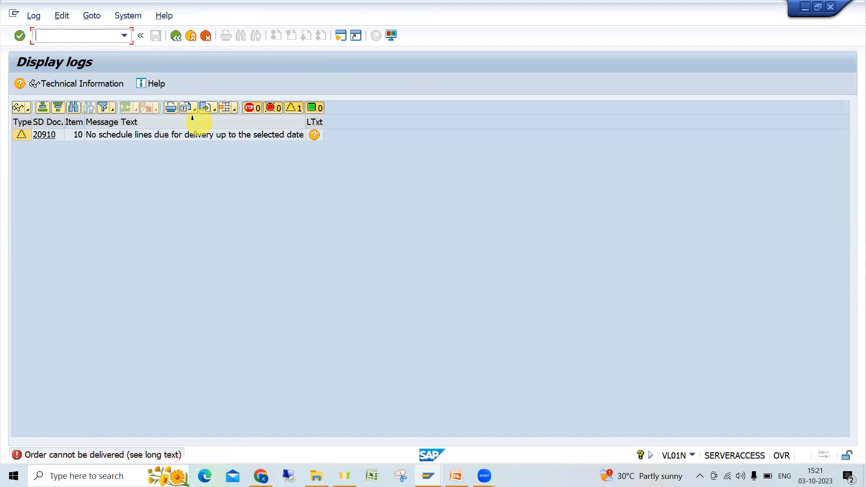
click(176, 39)
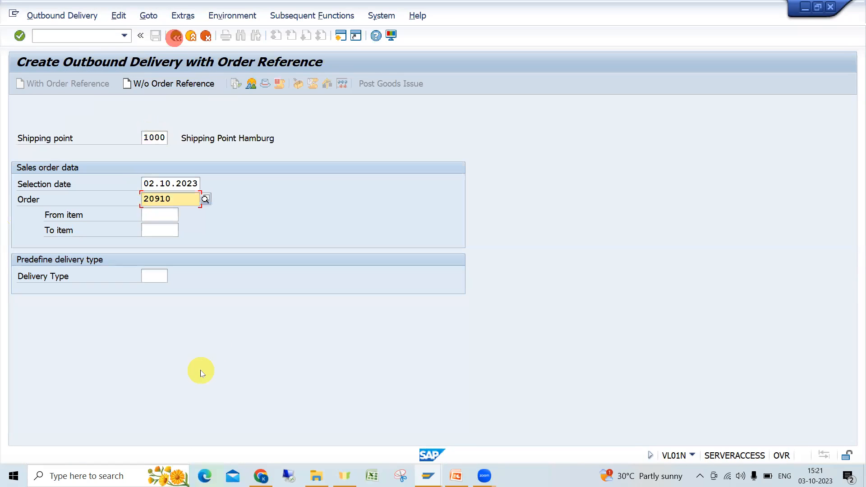
Display the sales order with VA03 in a new session and check the schedule line dates of the item for material 550251
mouse_move(428, 476)
click(574, 408)
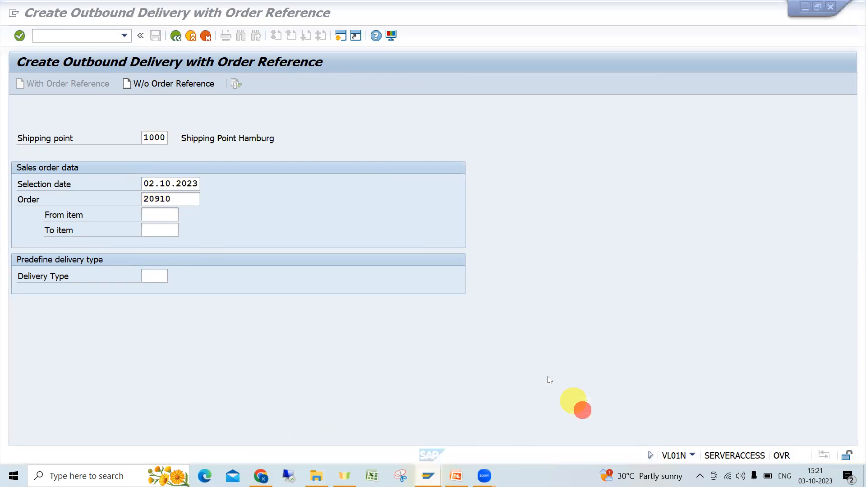
click(340, 36)
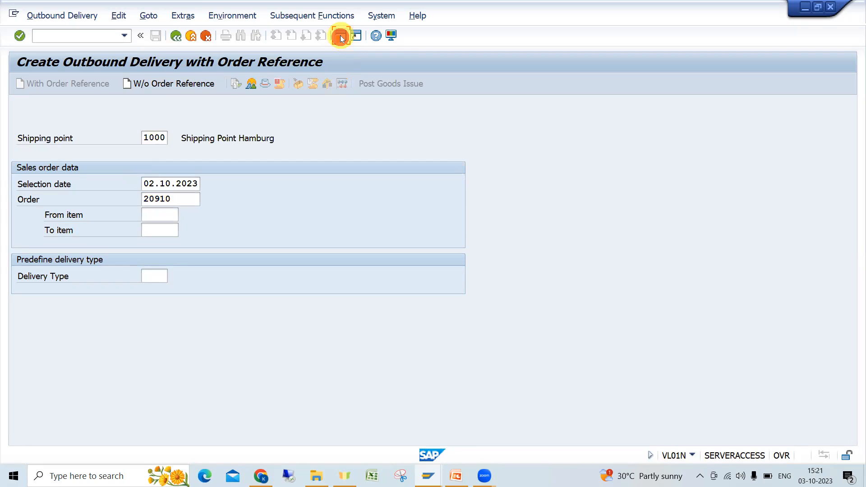
text(va0)
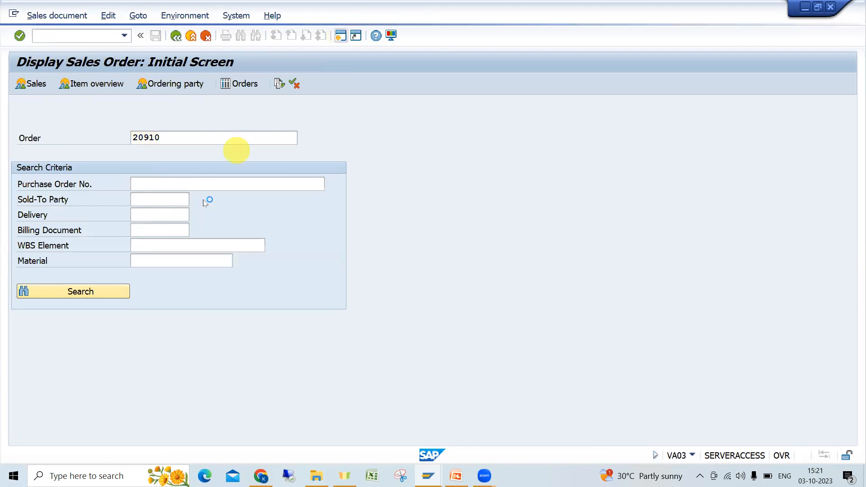
key(Return)
double_click(97, 381)
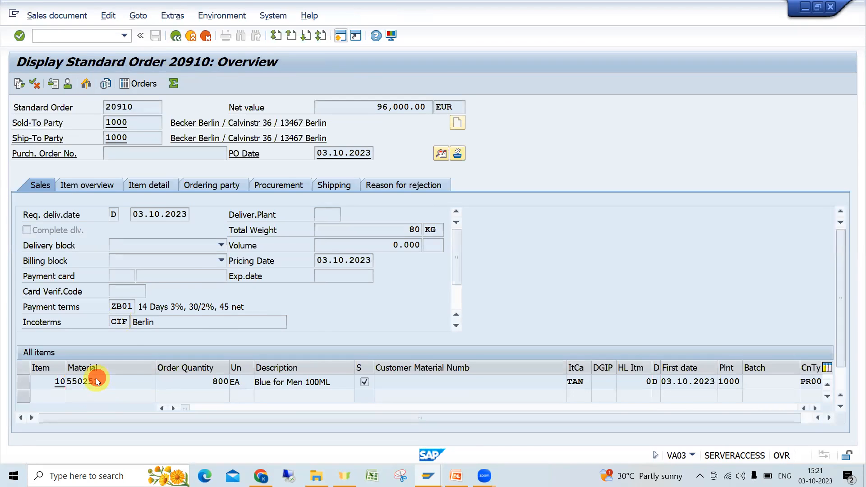
click(413, 156)
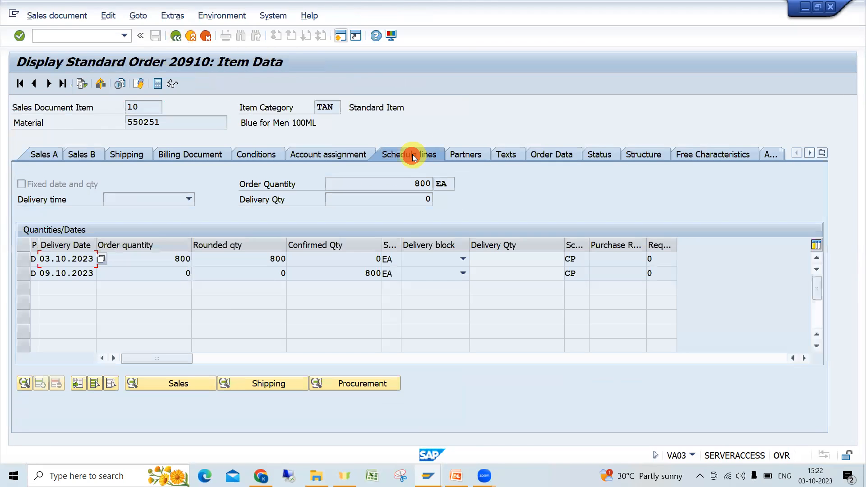
drag(41, 271, 93, 272)
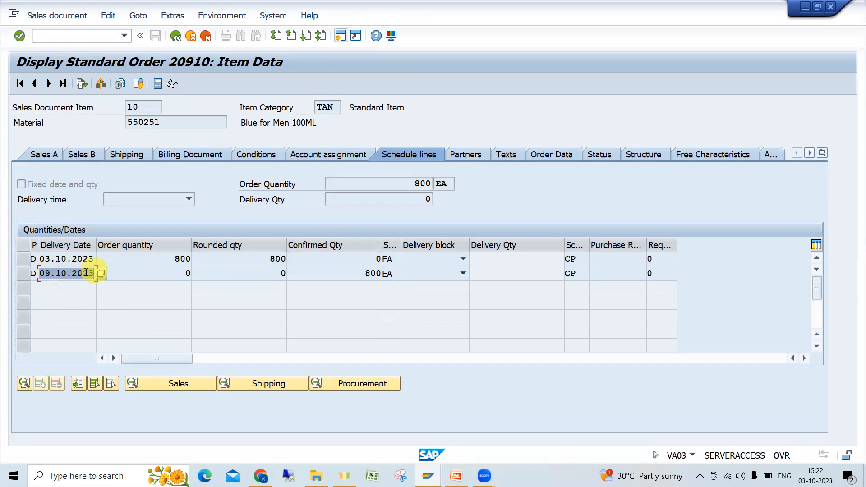
Return to the delivery creation session, set the selection date to 09.10.2023 and create the outbound delivery from the order
click(428, 476)
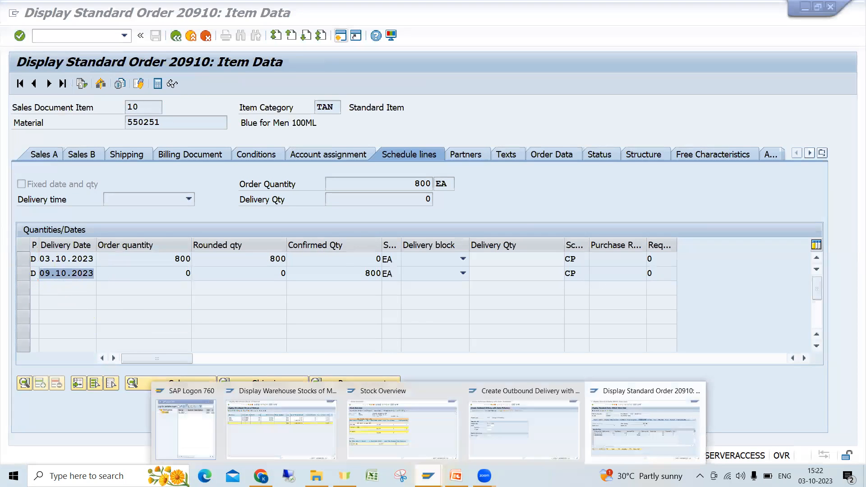
click(534, 419)
click(150, 183)
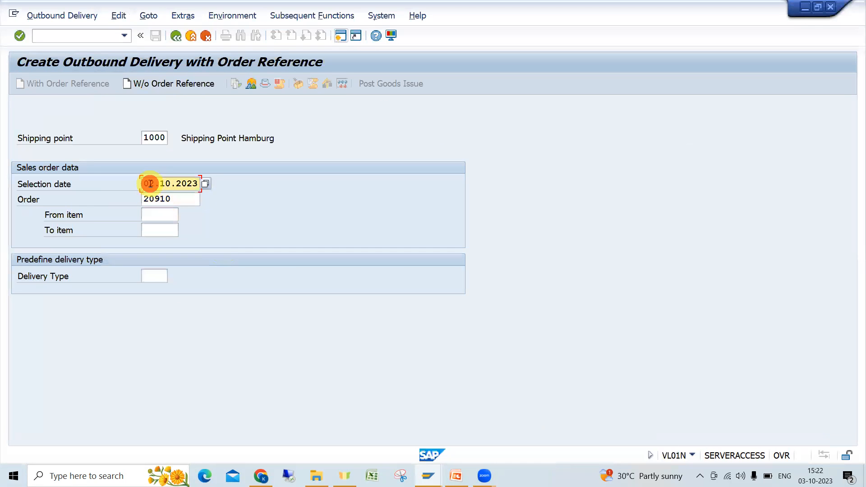
text(9)
key(Return)
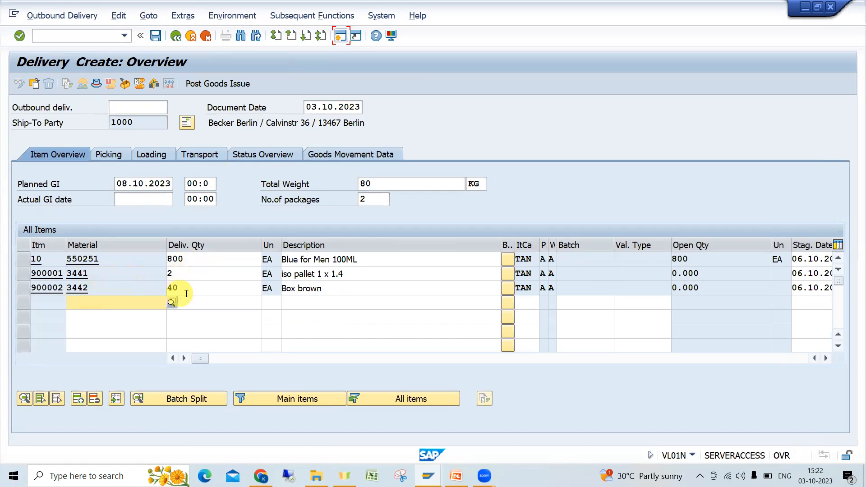
Examine the delivery's handling units, their packaging materials and their total packed content, and return to the delivery overview
click(126, 87)
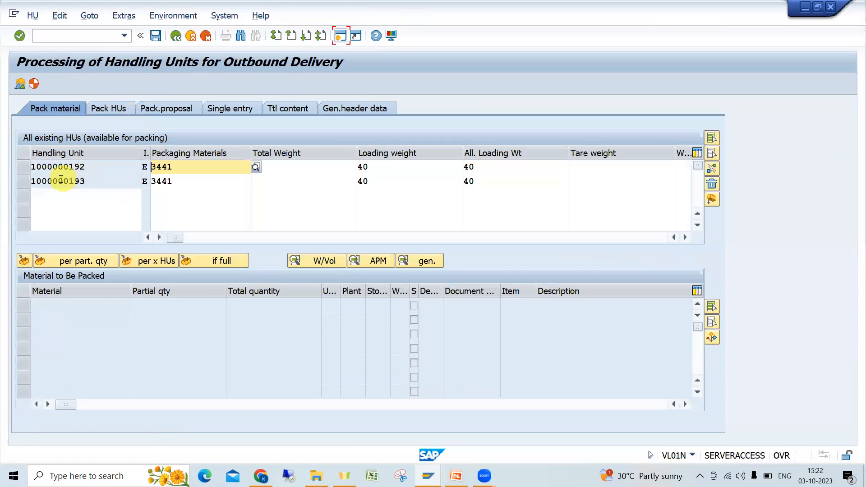
click(23, 167)
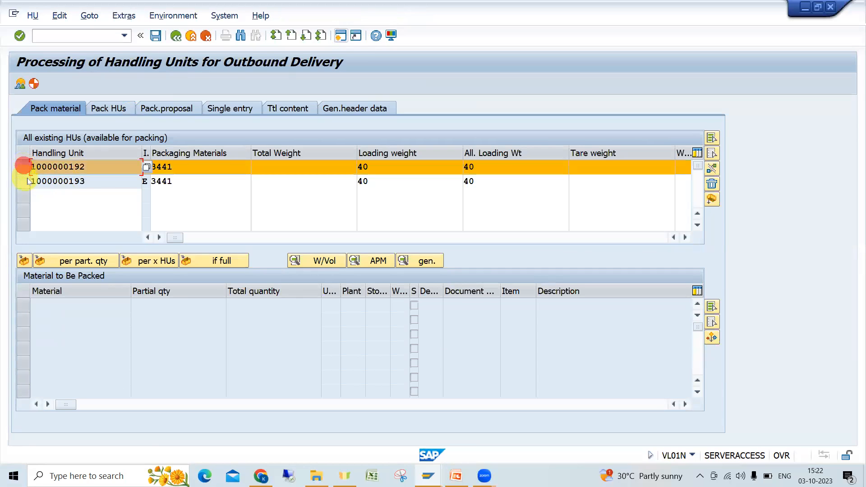
ctrl+click(24, 180)
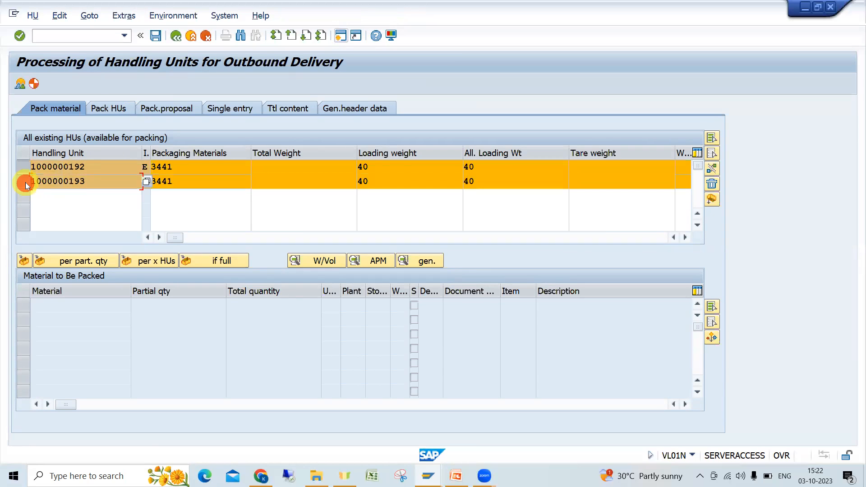
click(198, 180)
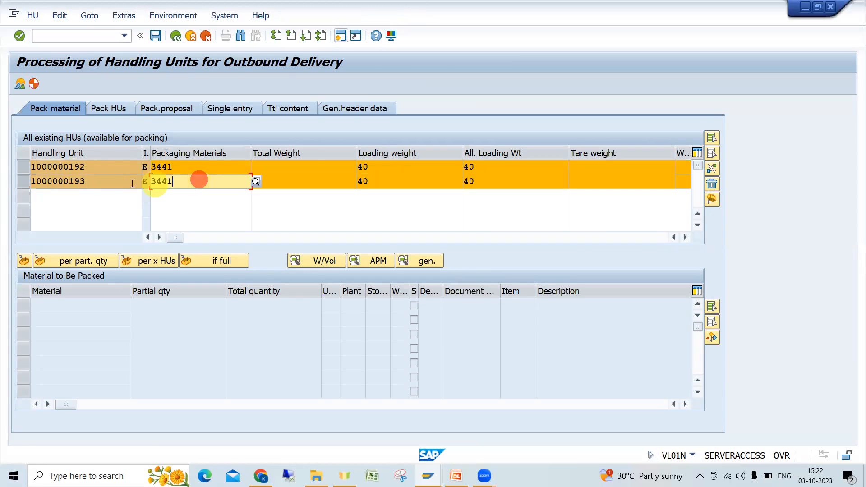
double_click(180, 178)
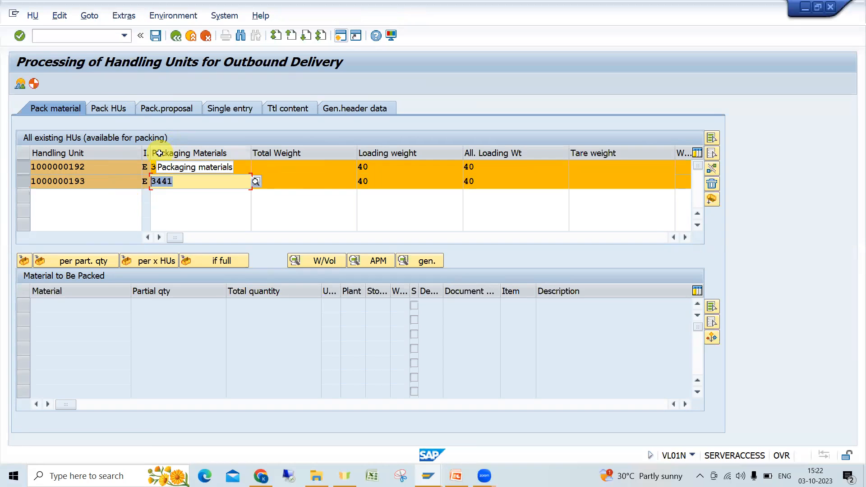
click(299, 109)
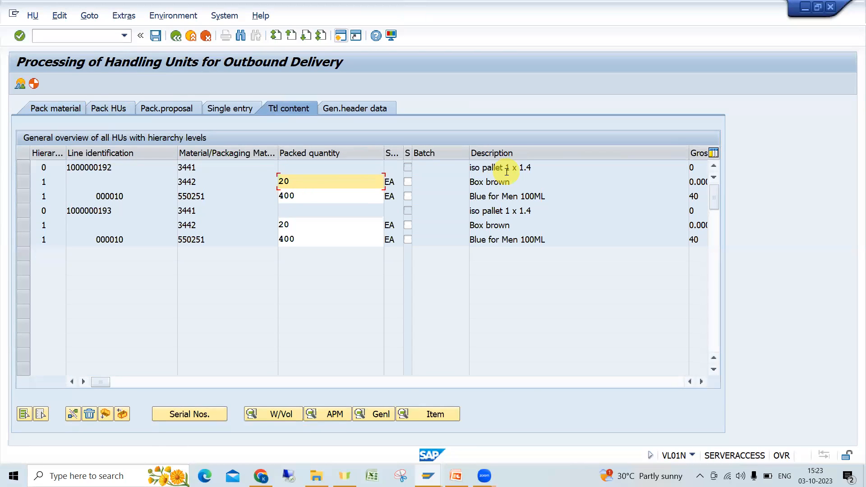
click(176, 36)
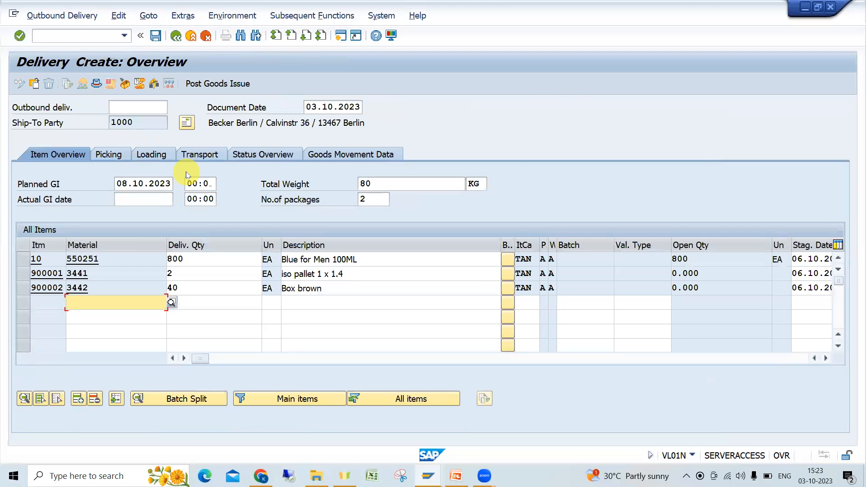
Save the outbound delivery and open it in change mode
click(157, 36)
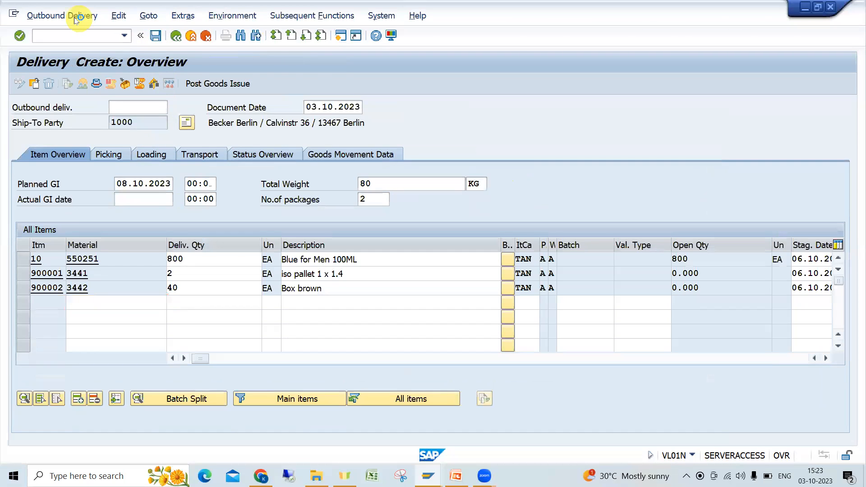
click(55, 15)
click(64, 63)
key(Return)
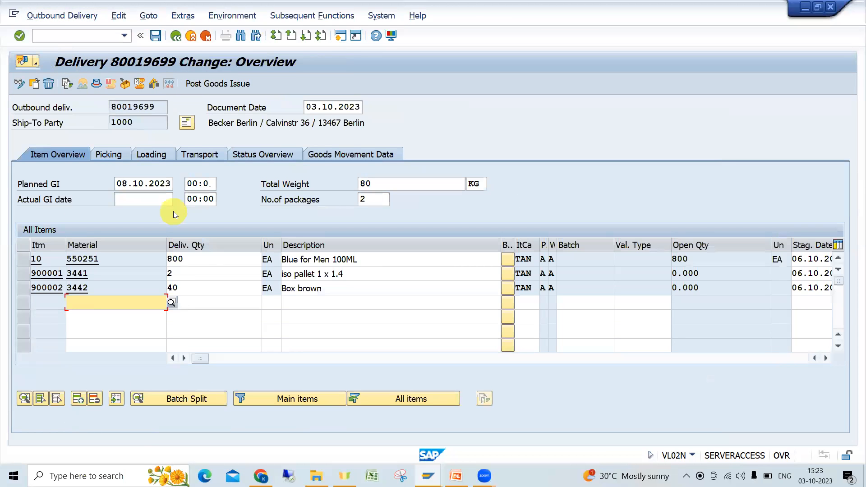
Examine the delivery's picking data for item 10 and switch to the session with the warehouse stock overview of material 550251
click(118, 157)
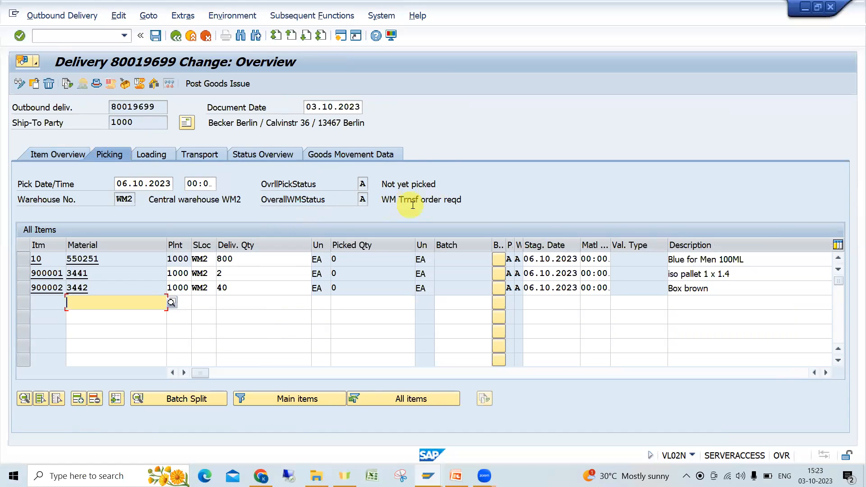
click(23, 258)
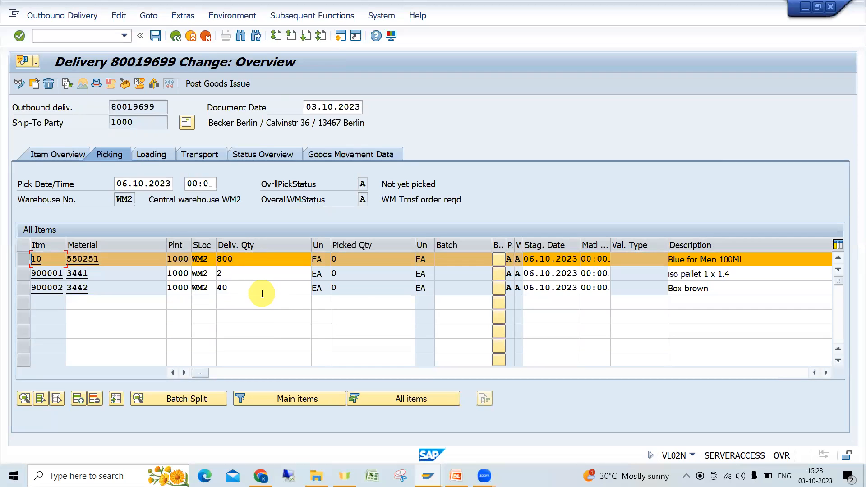
mouse_move(428, 467)
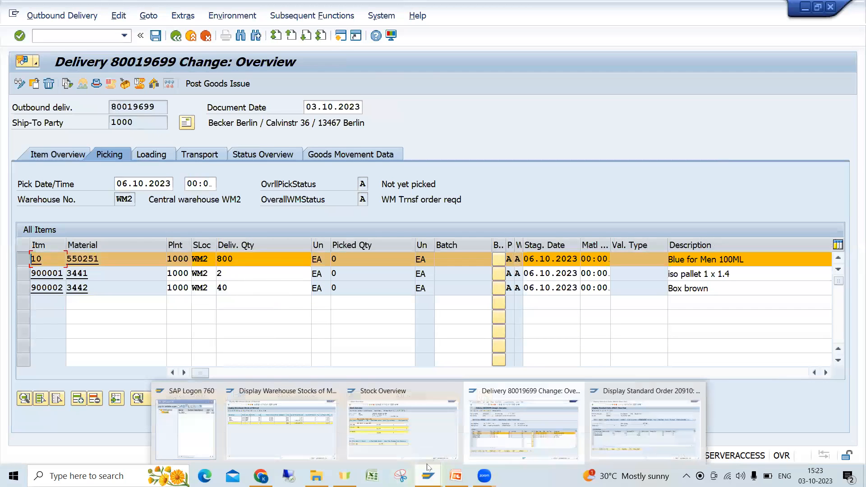
click(391, 435)
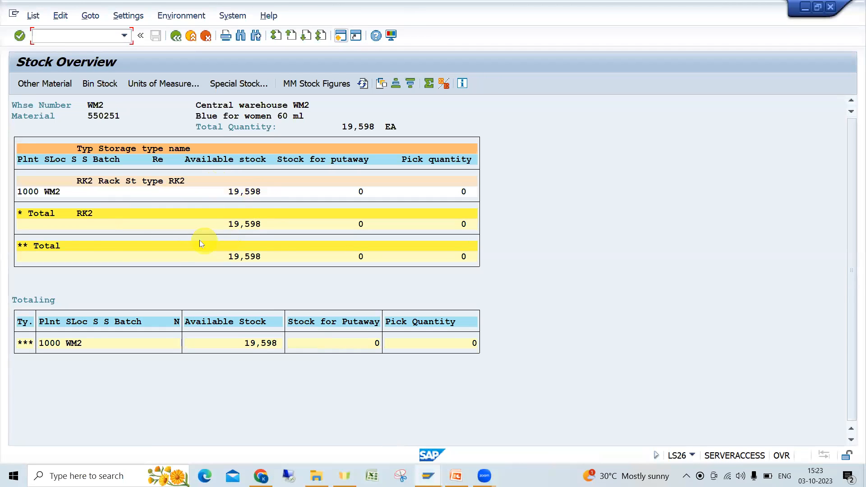
Switch to the delivery change session and set the storage location of pallet item 900001 to NMW2
mouse_move(428, 475)
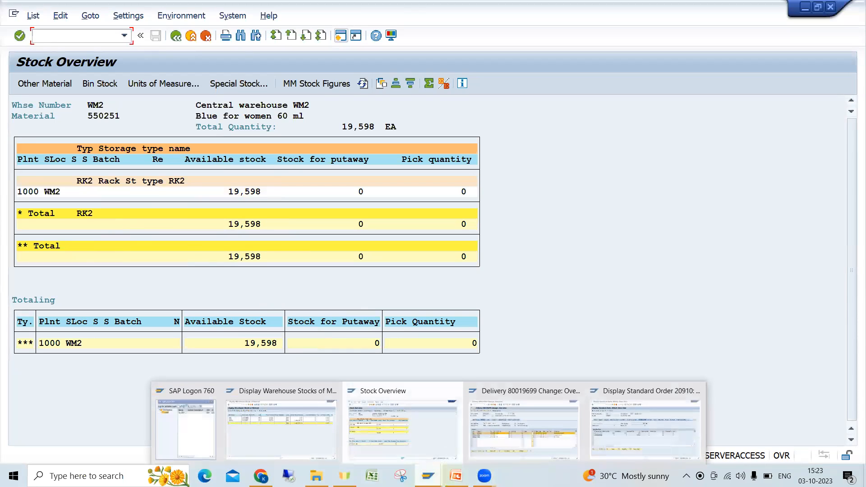
click(560, 437)
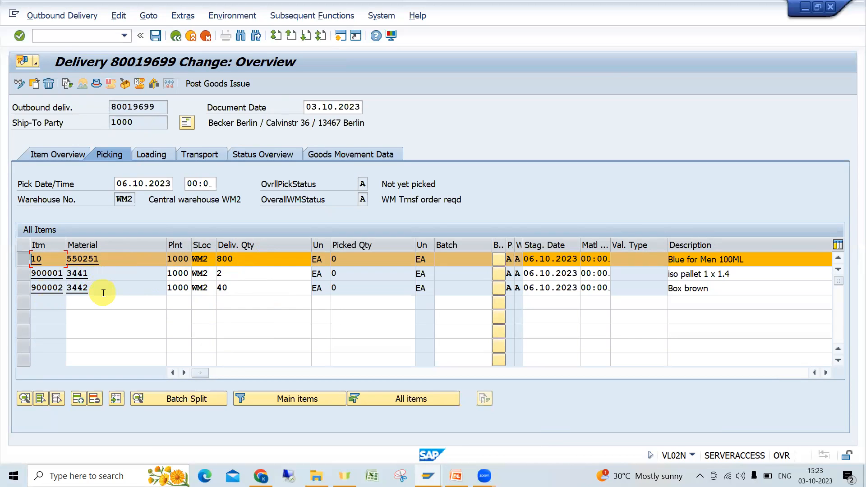
click(214, 271)
key(BackSpace)
key(BackSpace)
key(BackSpace)
text(m)
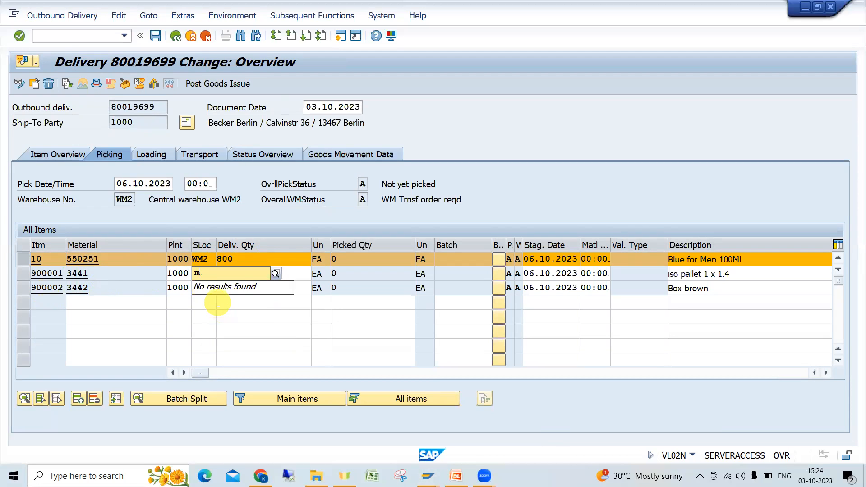
text(wm)
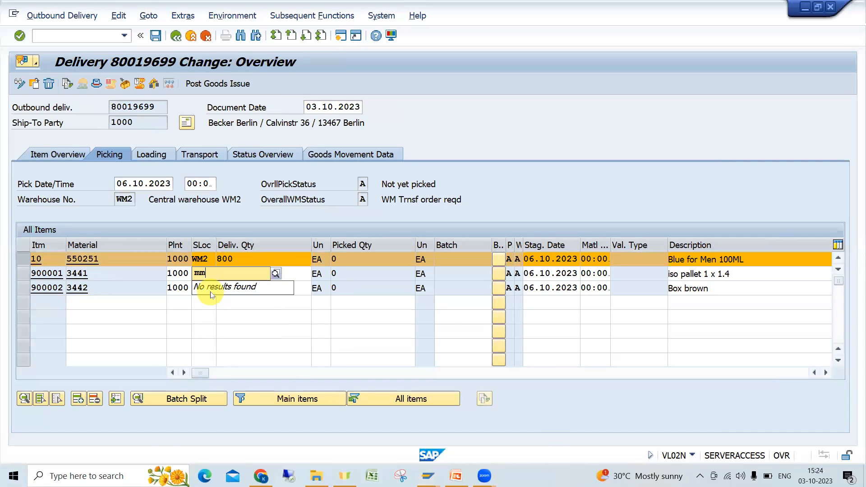
key(BackSpace)
key(BackSpace)
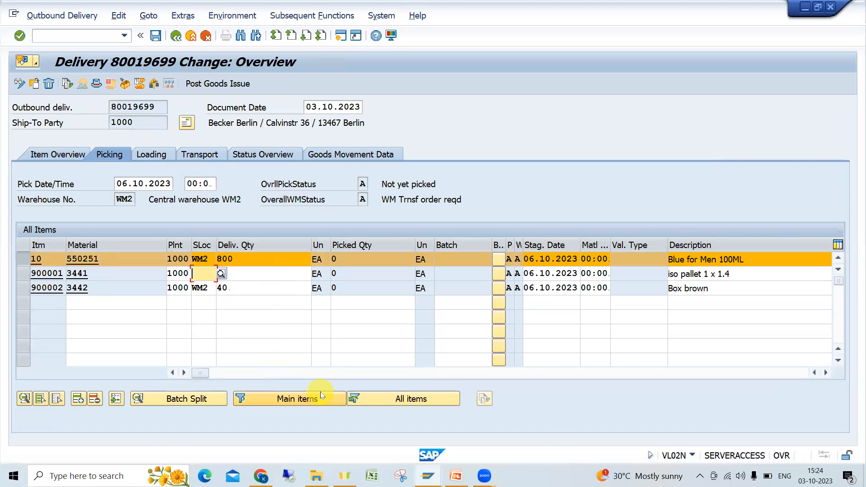
text(nm)
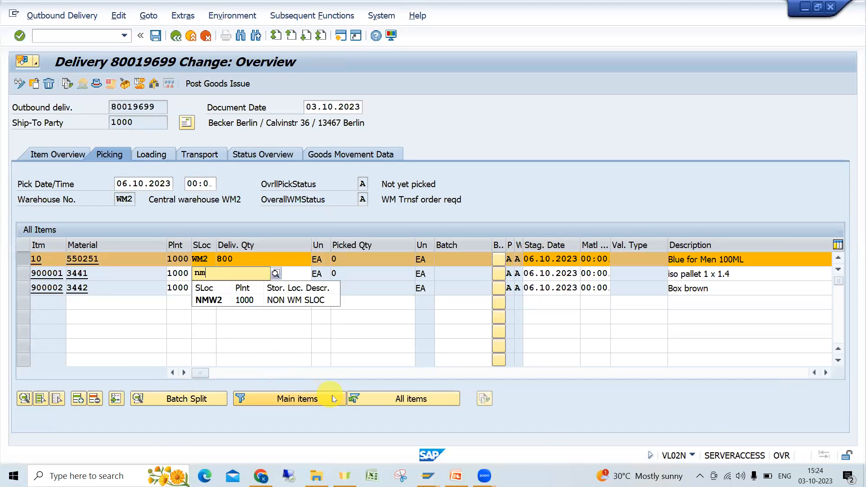
click(206, 300)
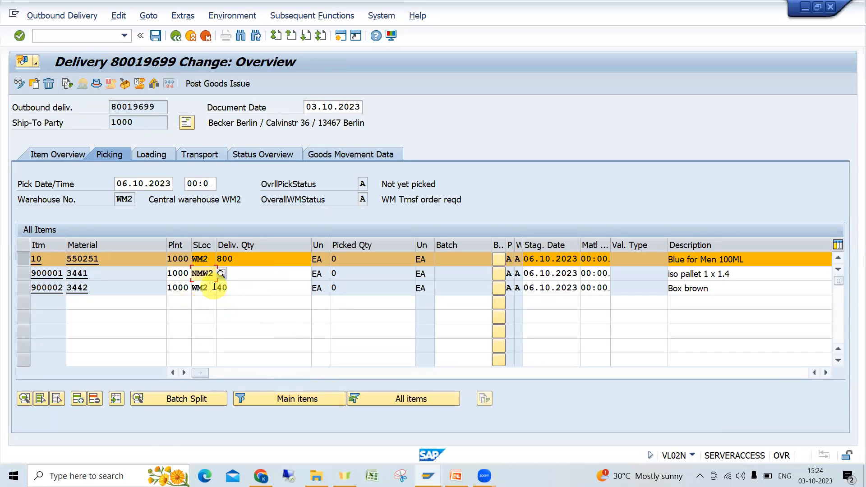
Set the storage location of box item 900002 to NMW2
click(214, 287)
text(nm)
click(221, 312)
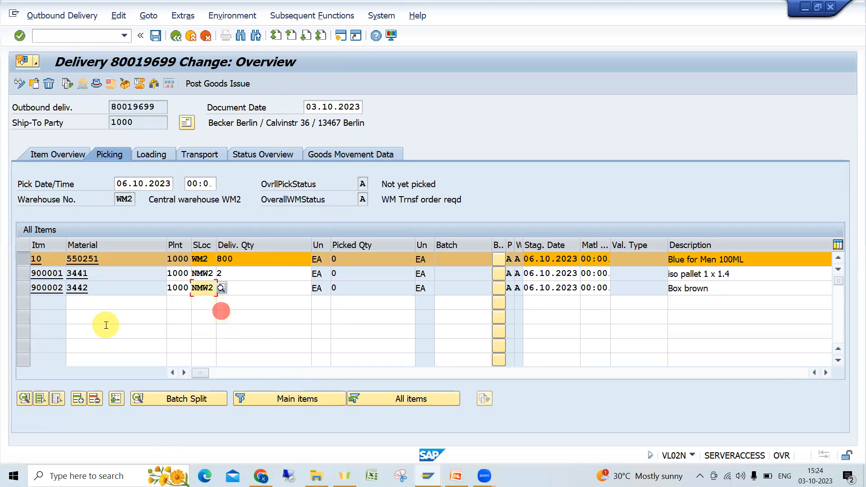
click(272, 272)
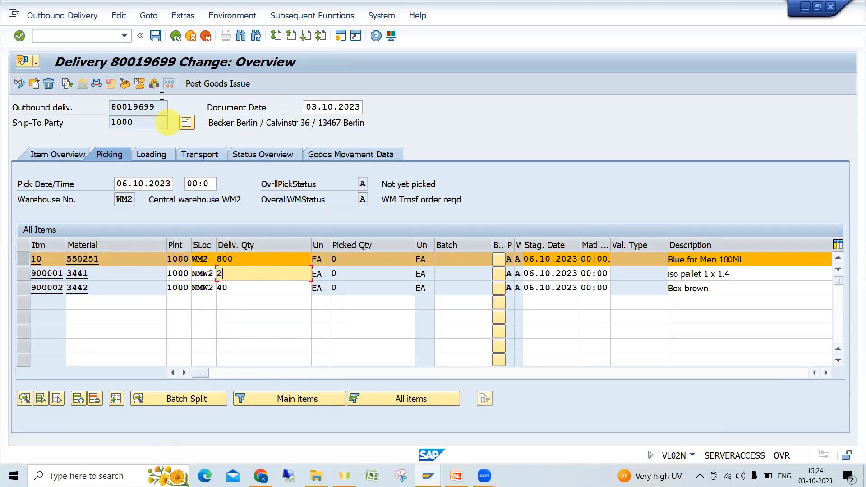
Save the outbound delivery and reopen it in change mode
click(155, 36)
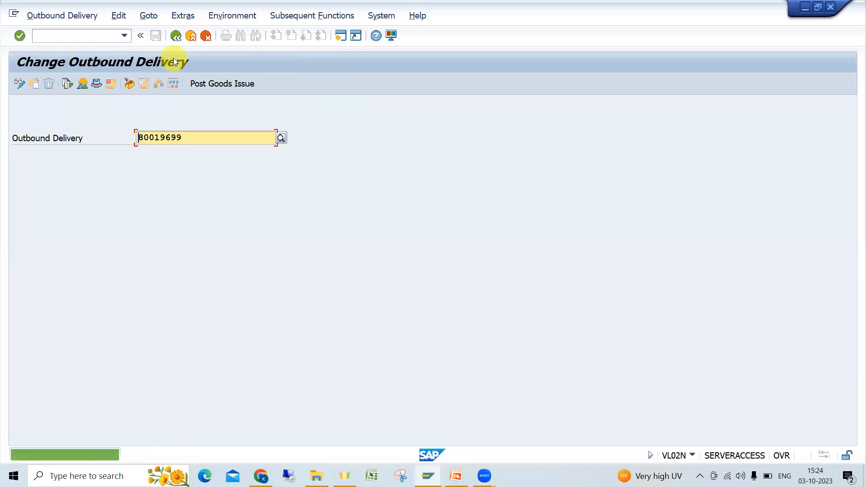
key(Return)
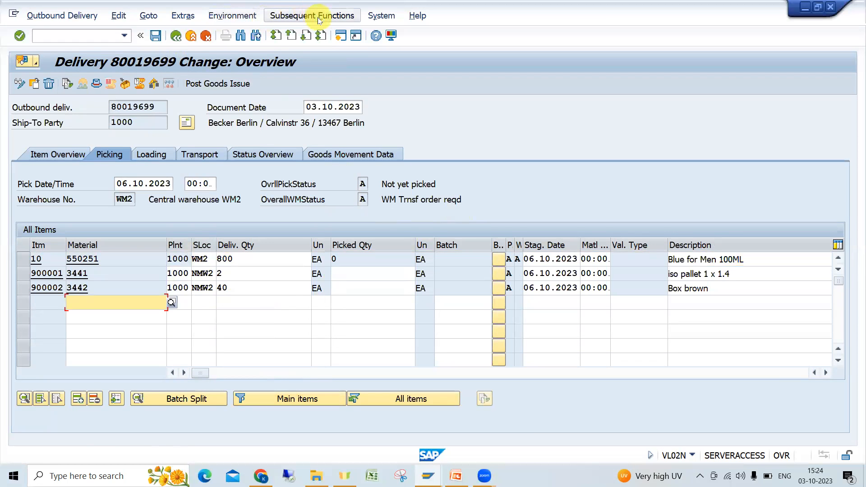
click(155, 105)
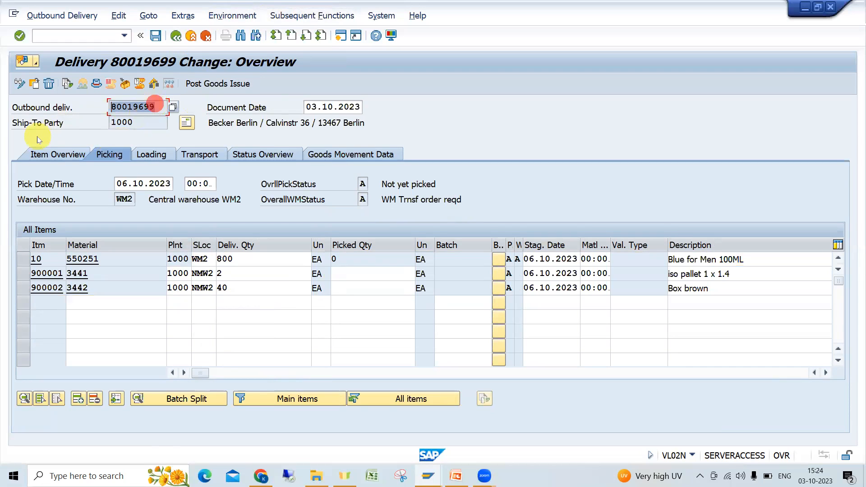
click(106, 35)
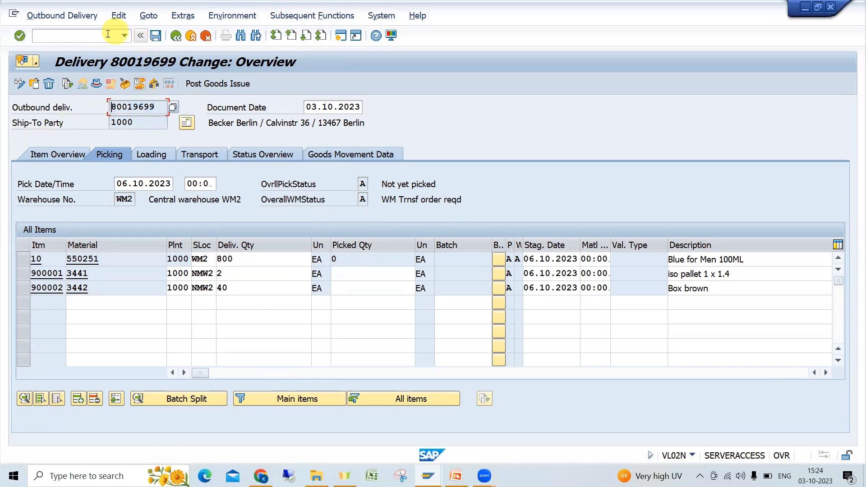
text(/nlt03)
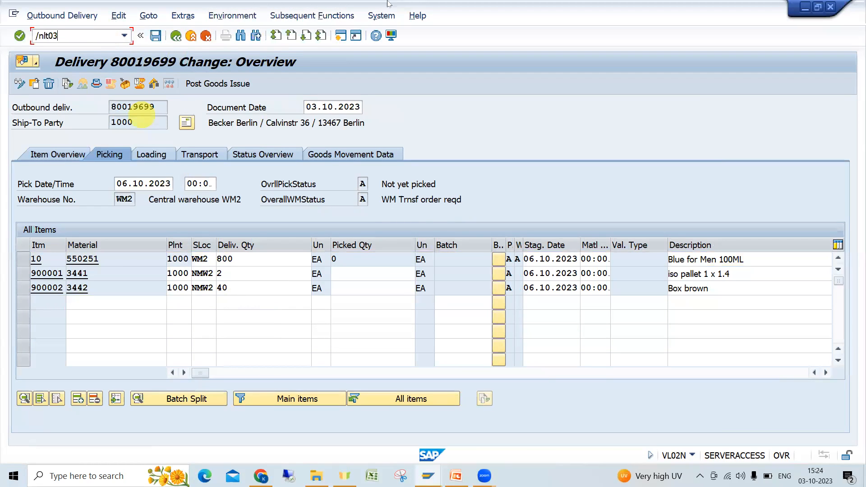
click(88, 37)
key(BackSpace)
key(BackSpace)
key(BackSpace)
key(BackSpace)
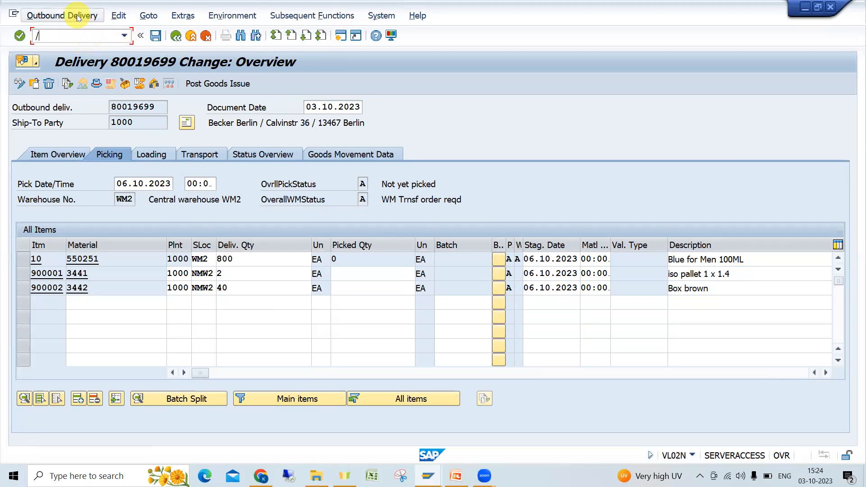
Create and save a system-guided transfer order for the delivery, generating the removal items for material 550251 from storage type RK2
click(340, 18)
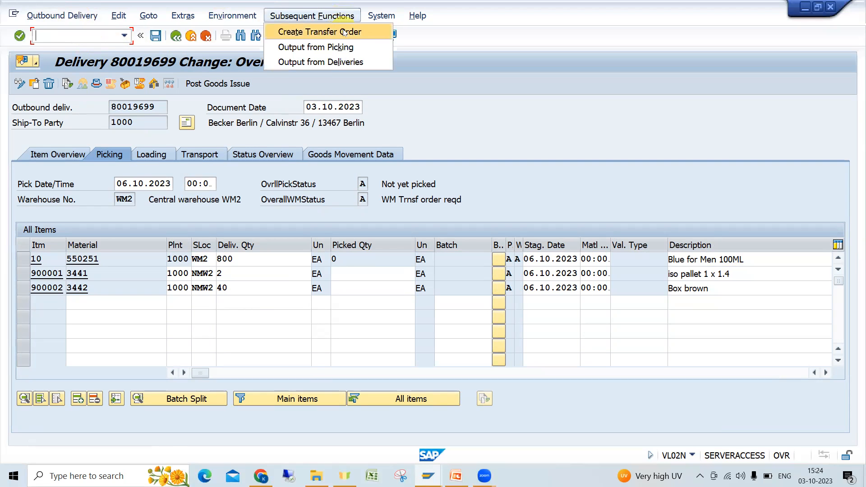
click(345, 33)
click(225, 252)
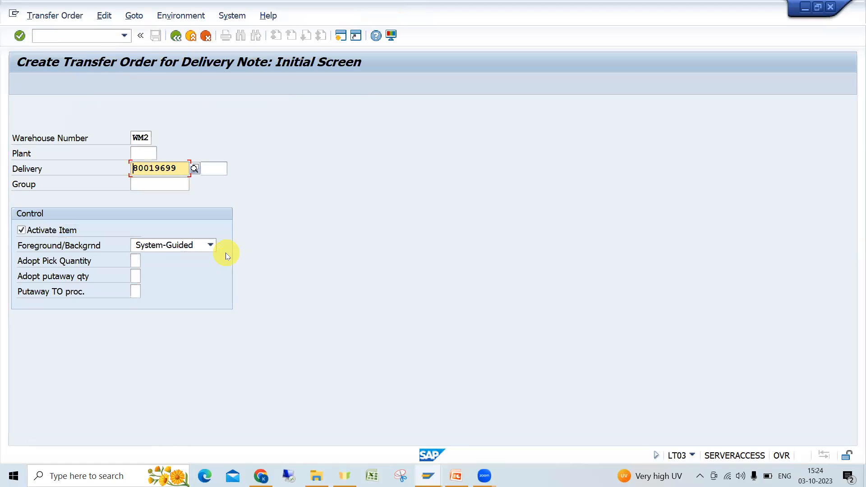
key(Return)
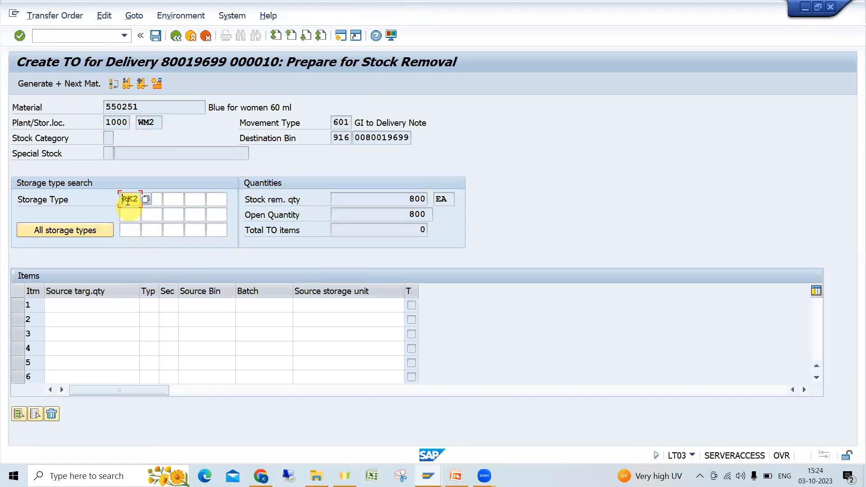
click(128, 85)
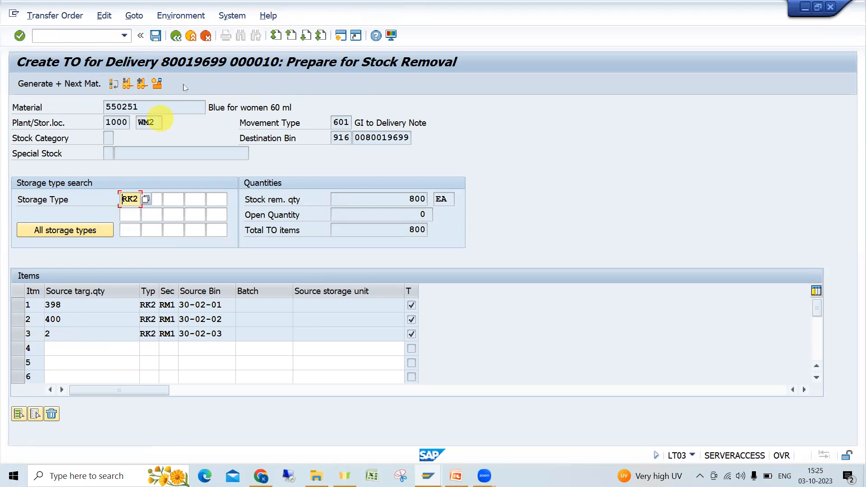
click(155, 38)
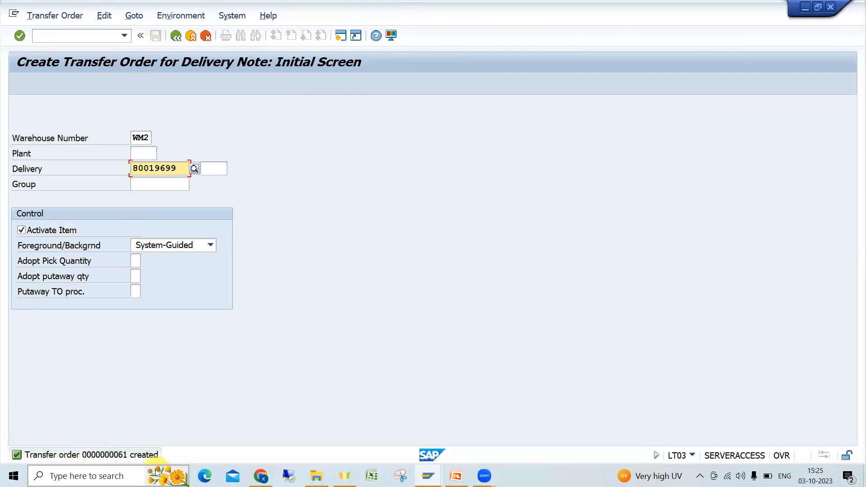
Confirm the new transfer order as a whole, dismiss the actual data entry and save the confirmation
click(55, 15)
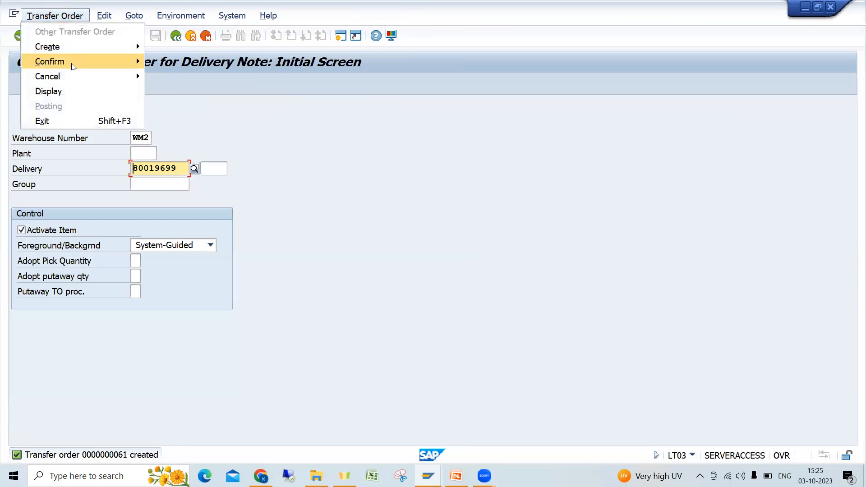
mouse_move(73, 66)
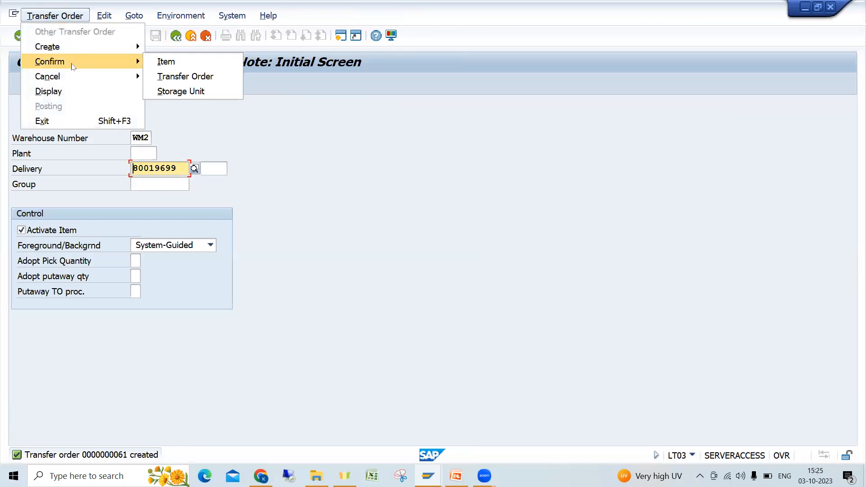
click(193, 77)
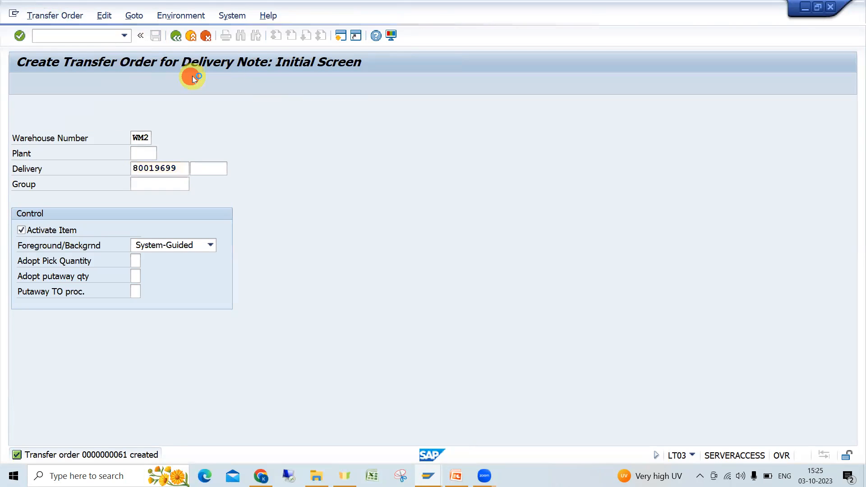
key(Return)
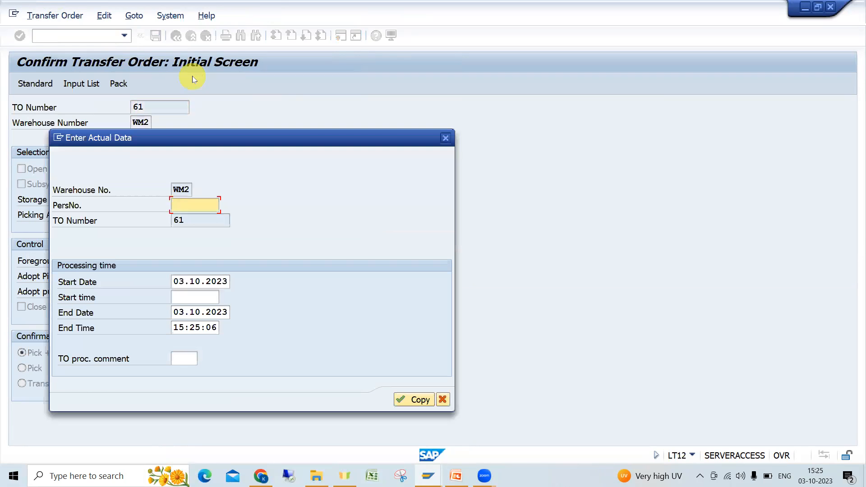
click(449, 141)
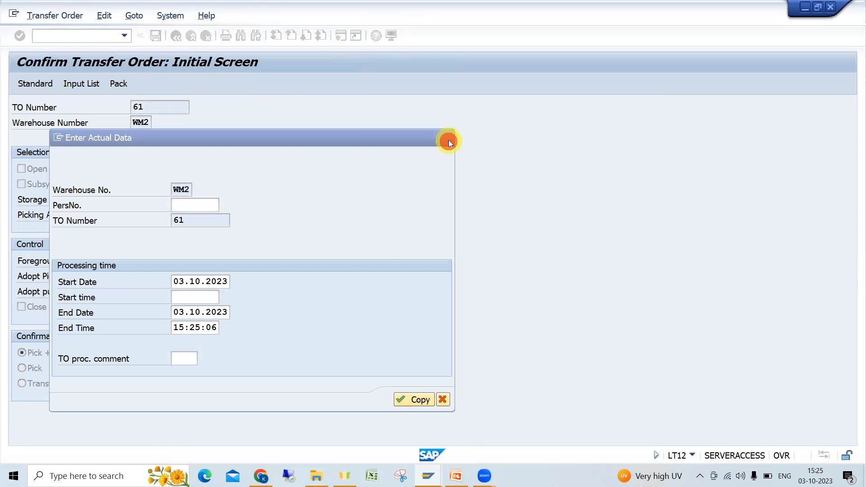
click(161, 38)
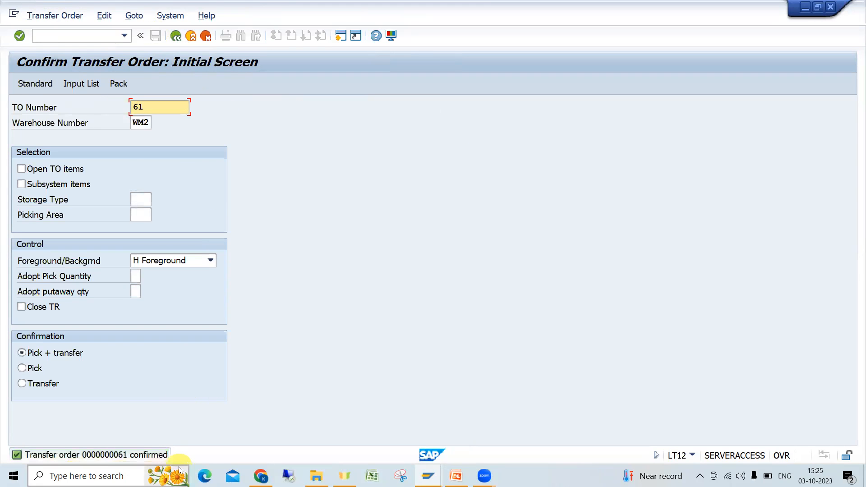
Switch to the warehouse stock overview session and refresh the stock of material 550251
mouse_move(428, 476)
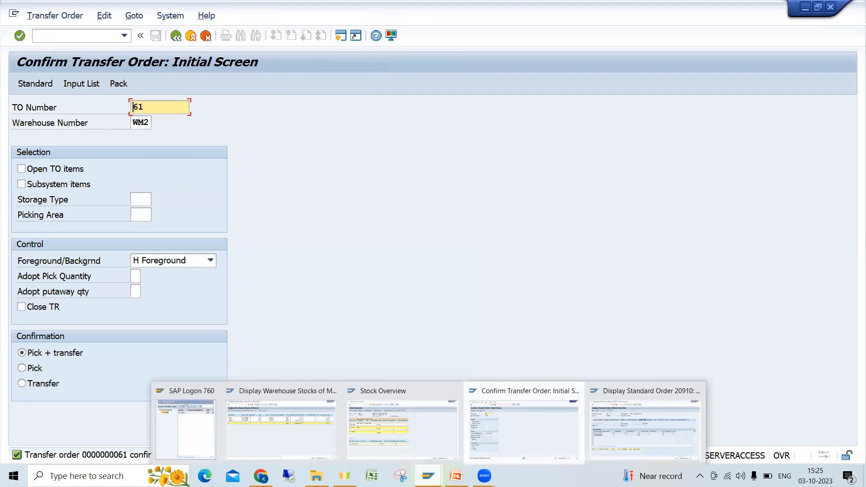
click(416, 439)
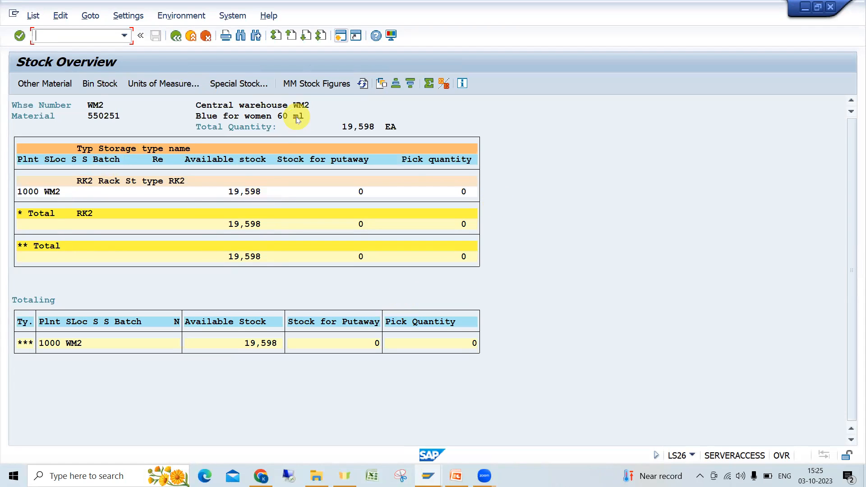
click(363, 85)
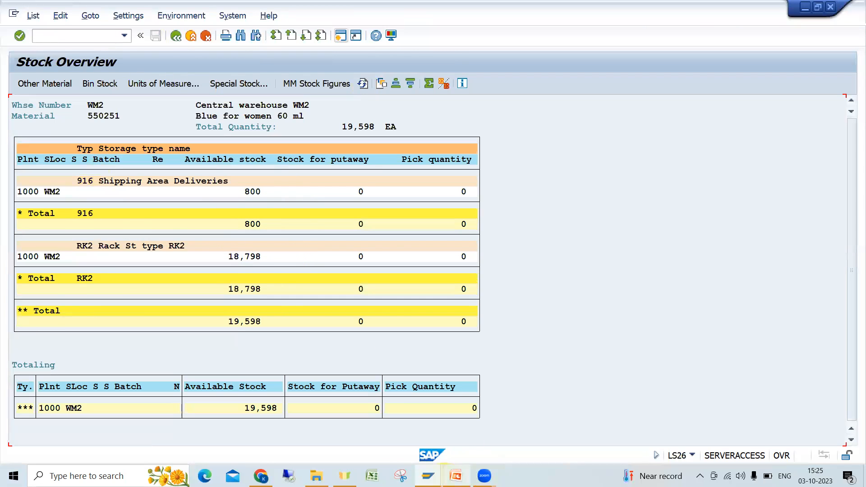
Switch to the sales order session, leave the item data and start the outbound delivery display transaction VL03N
mouse_move(428, 475)
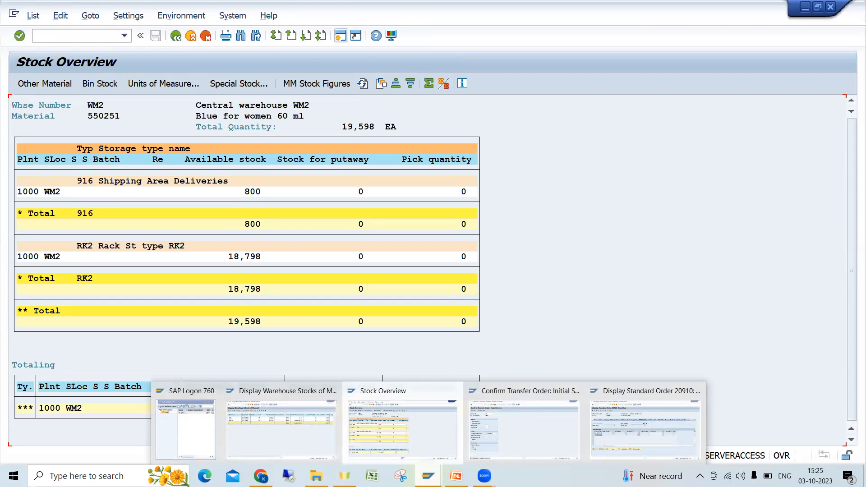
click(624, 424)
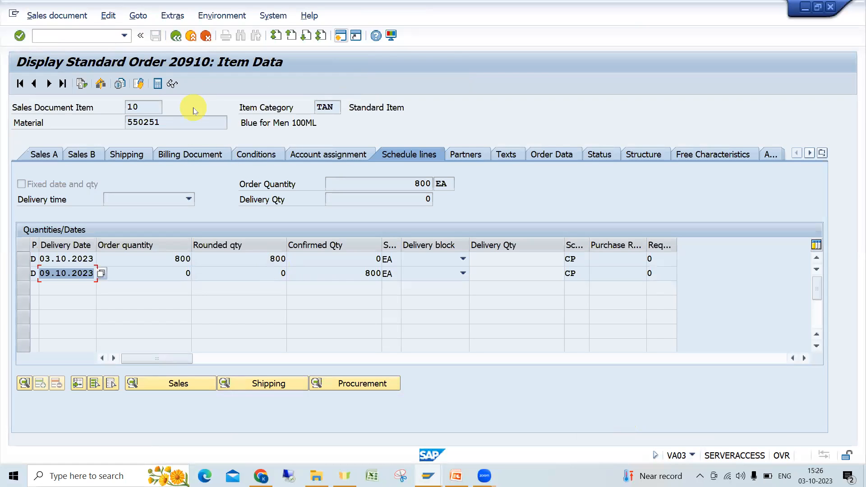
click(177, 36)
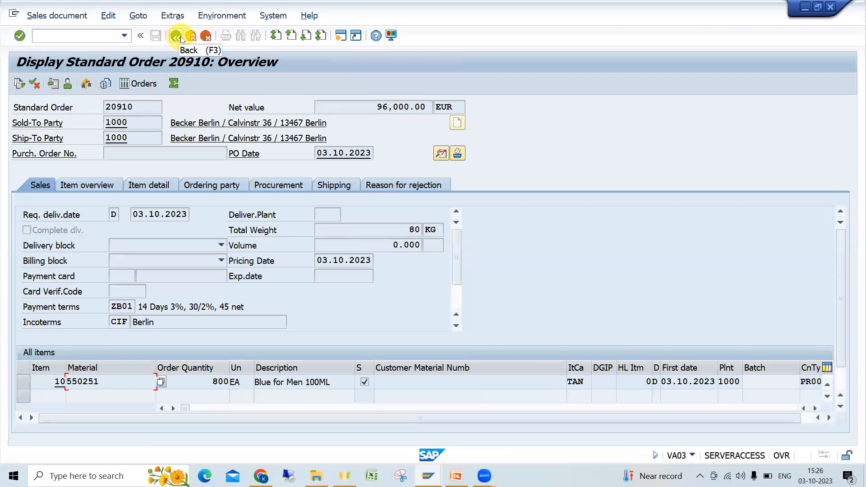
click(86, 32)
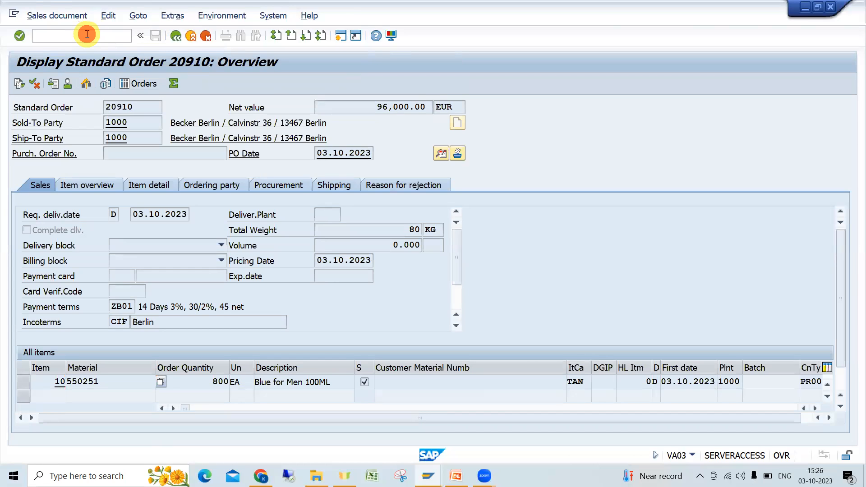
text(/nvl)
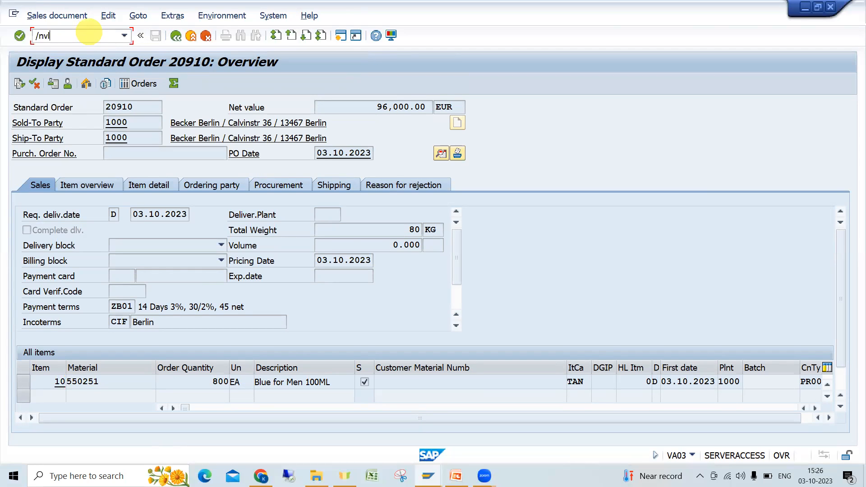
text(03n)
key(Return)
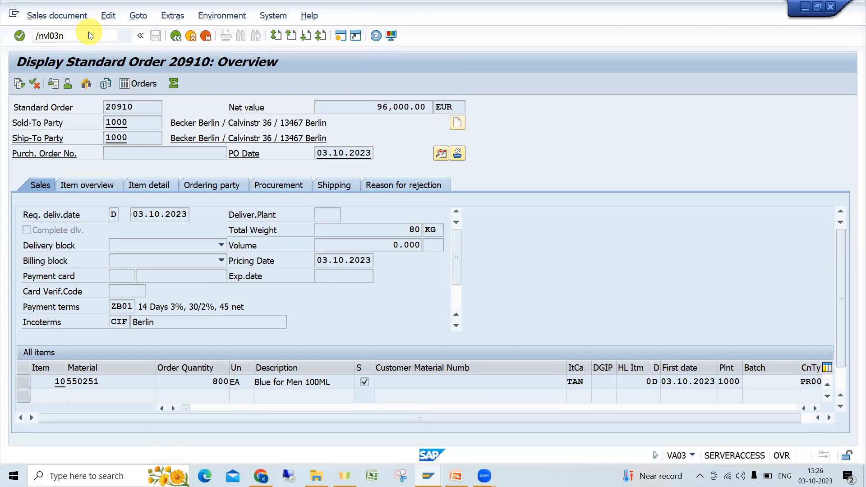
Open the outbound delivery's picking data for change and set the picked quantities to 2 for pallet 3441 and 40 for box 3442
key(Return)
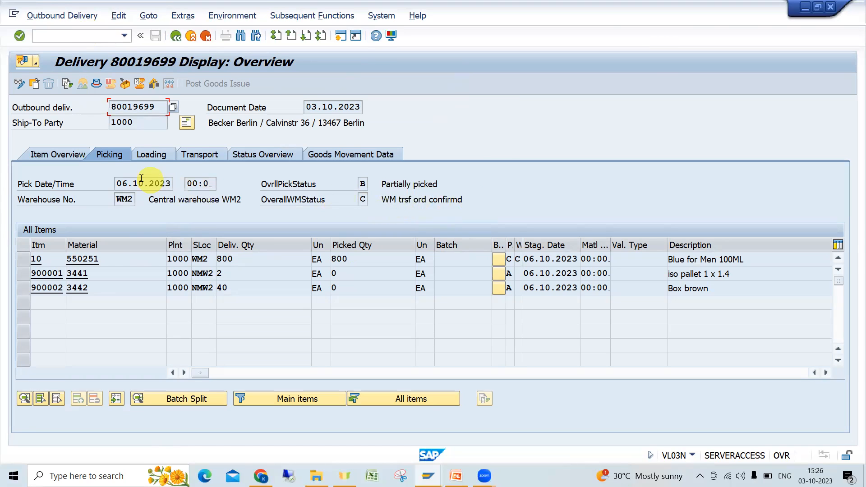
click(19, 83)
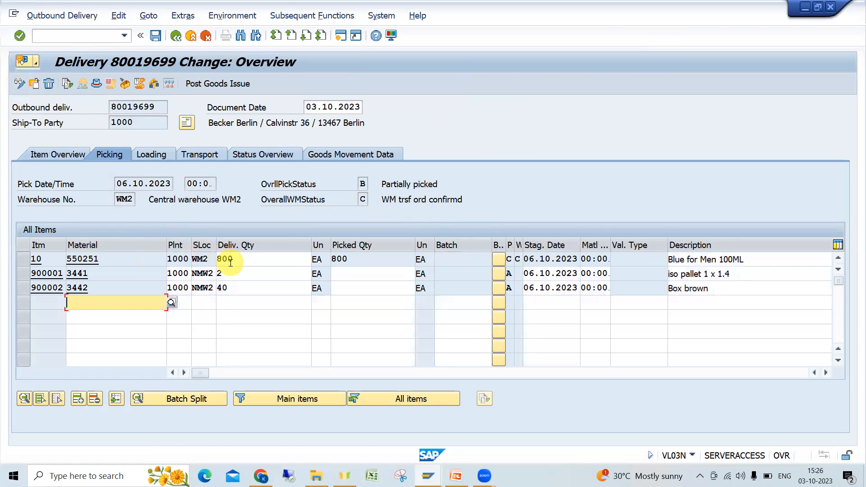
click(32, 276)
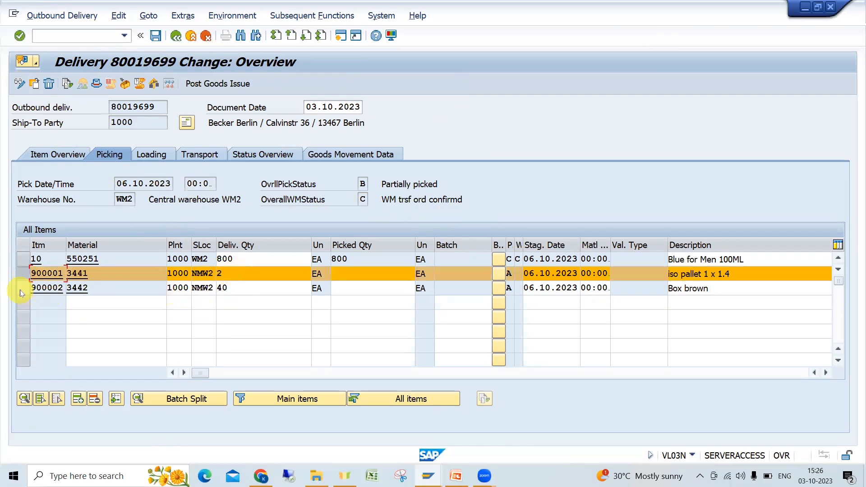
click(19, 289)
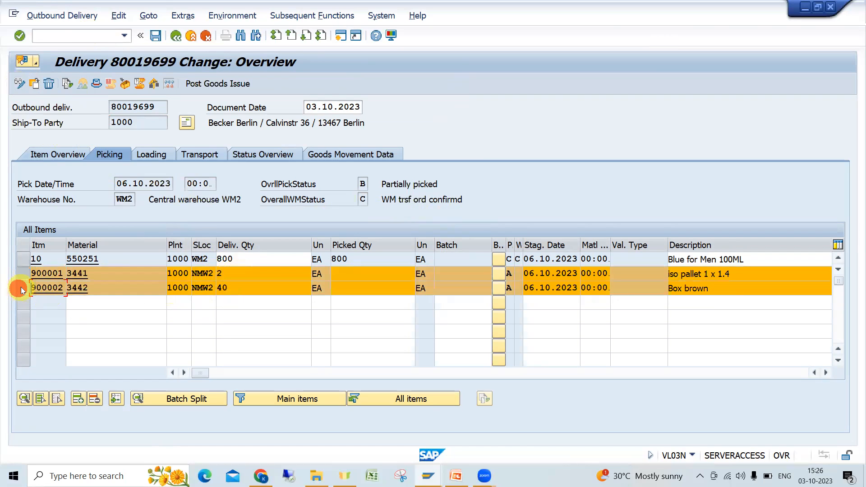
click(368, 272)
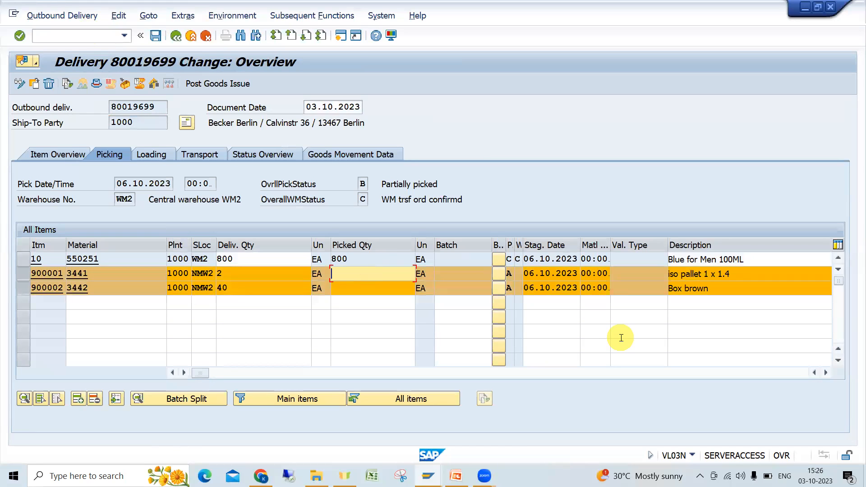
text(1)
key(BackSpace)
text(2)
key(Return)
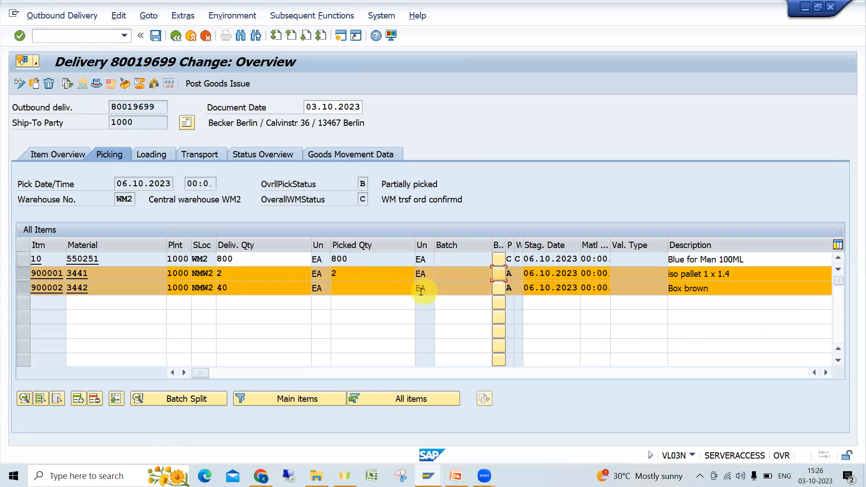
click(381, 287)
text(40)
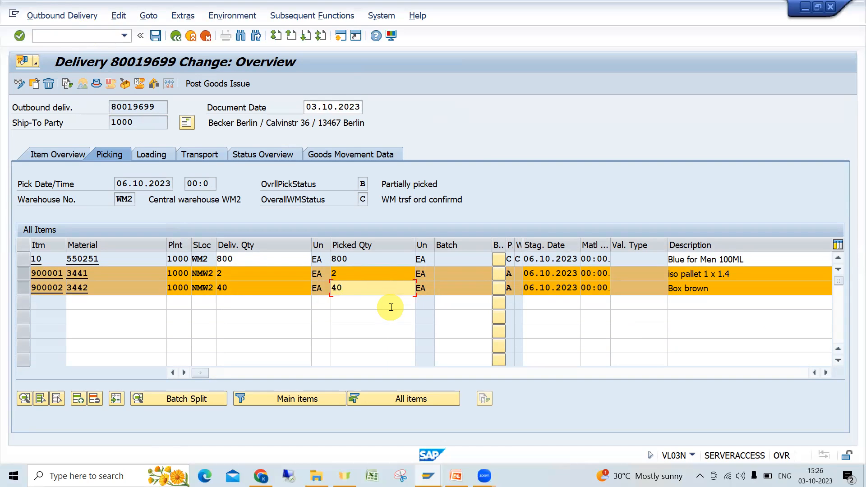
key(Return)
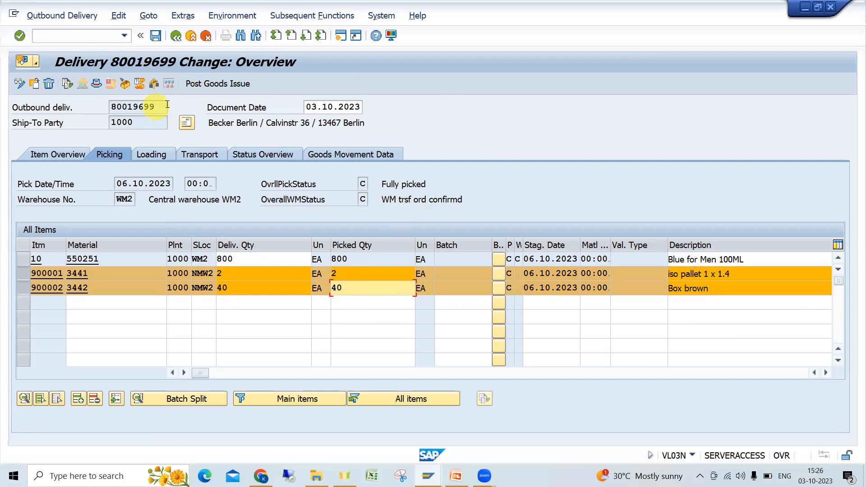
Check the delivery's handling units, return to the overview and post the goods issue
click(124, 84)
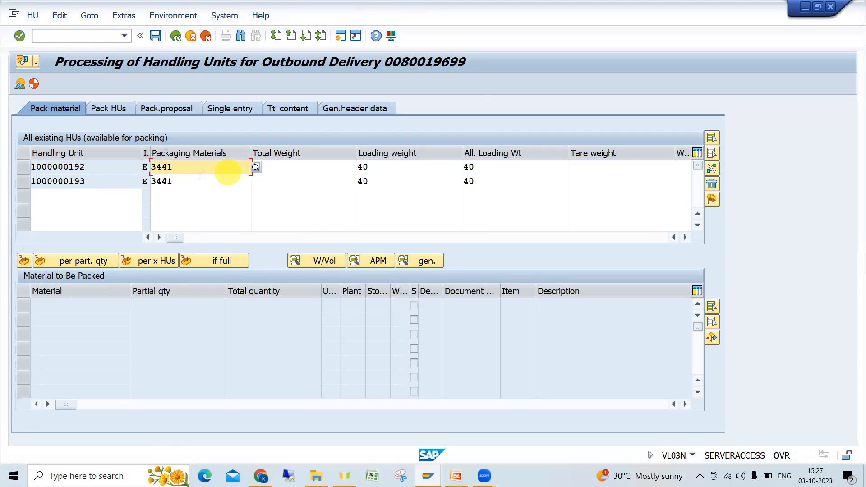
click(176, 36)
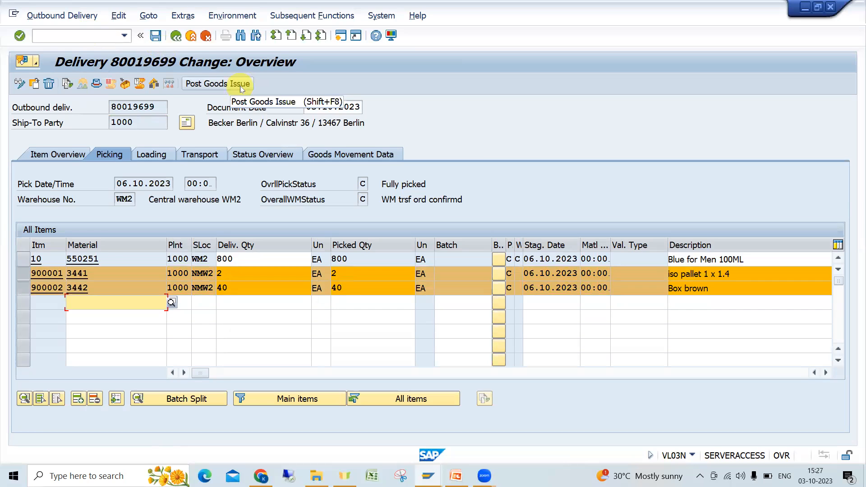
click(241, 86)
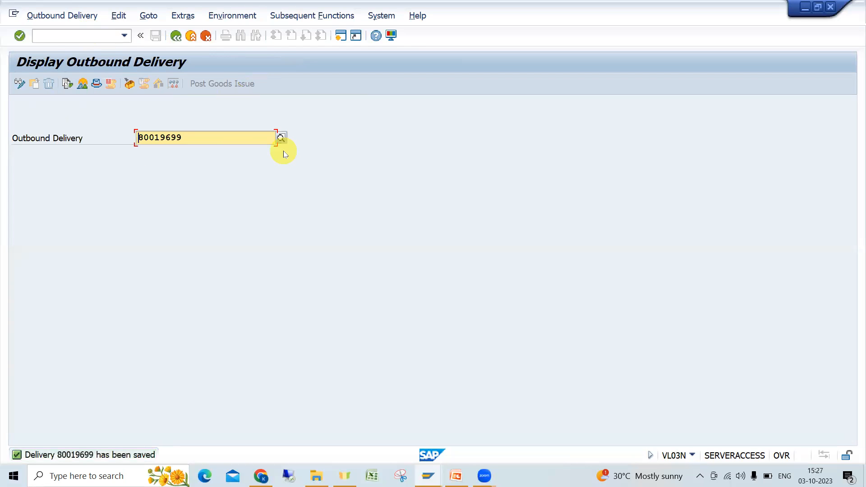
Reopen the posted delivery, review its status overview and leave the delivery again
key(Return)
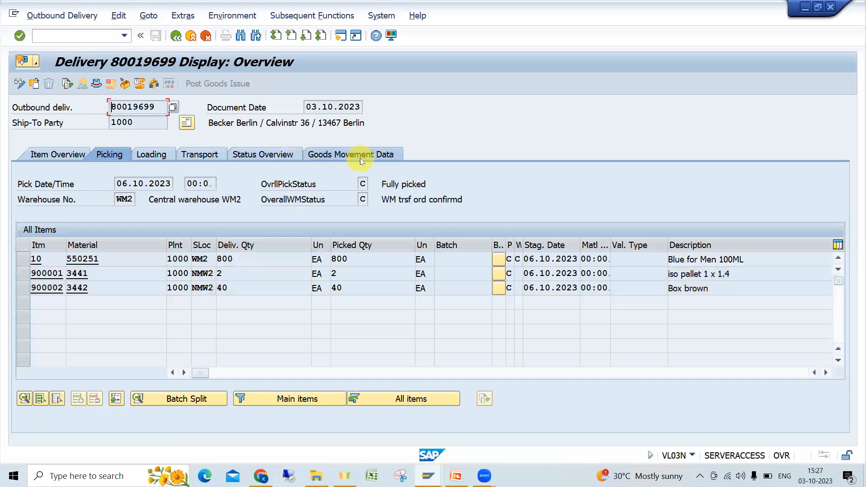
click(289, 155)
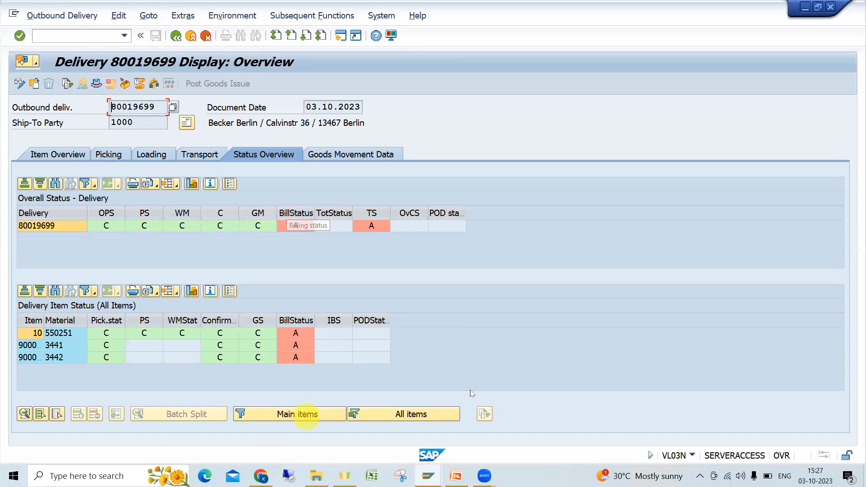
click(181, 37)
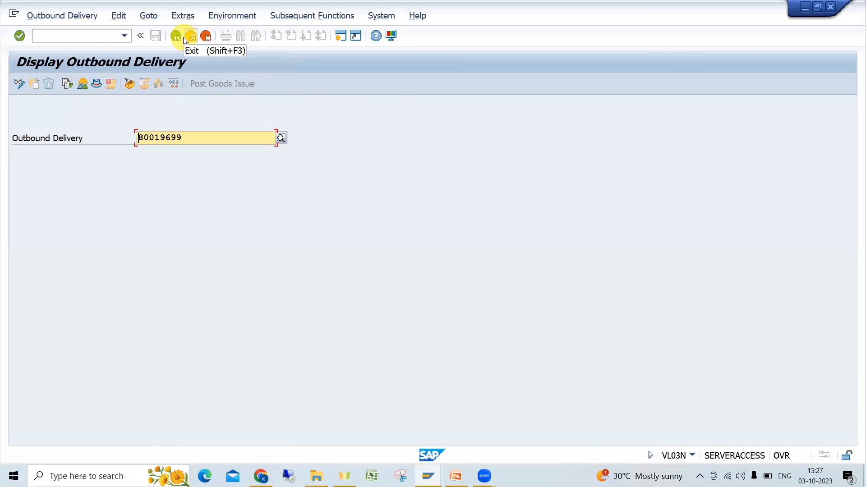
Switch to the MB52 warehouse stocks session and rerun the list for material 550251 in plant 1000
click(427, 474)
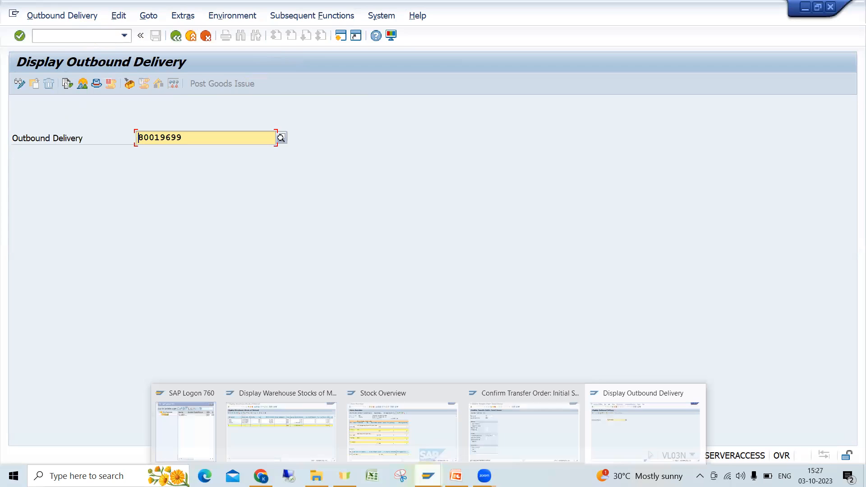
click(304, 435)
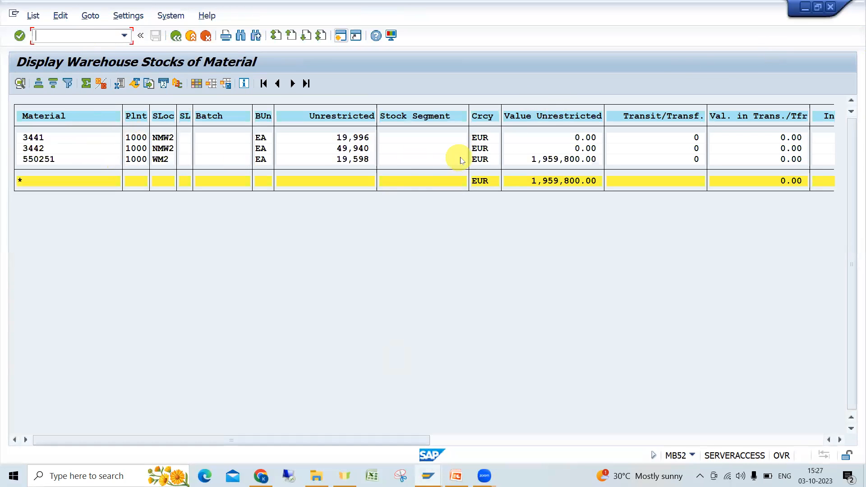
click(178, 37)
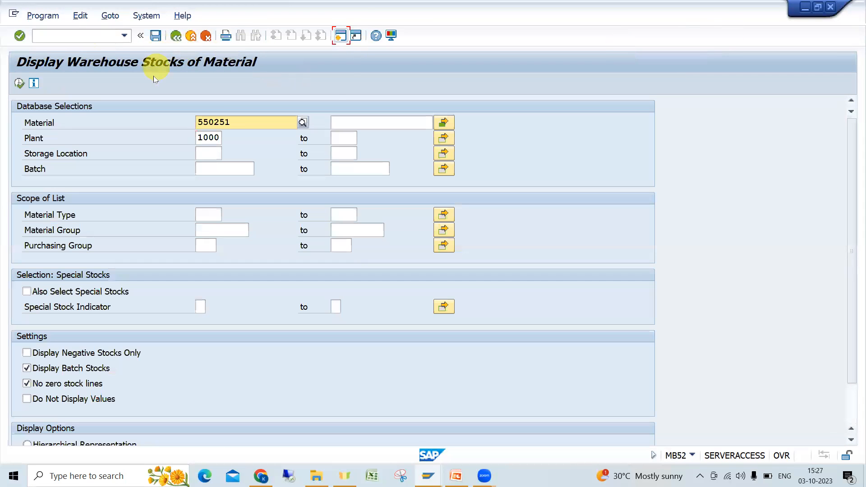
click(18, 83)
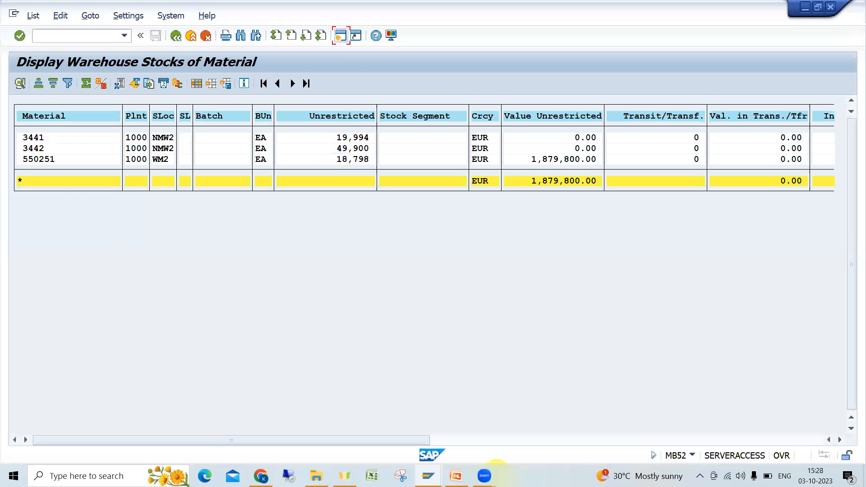
Switch to the LS26 stock overview session and refresh the stock of material 550251 in warehouse WM2
mouse_move(428, 476)
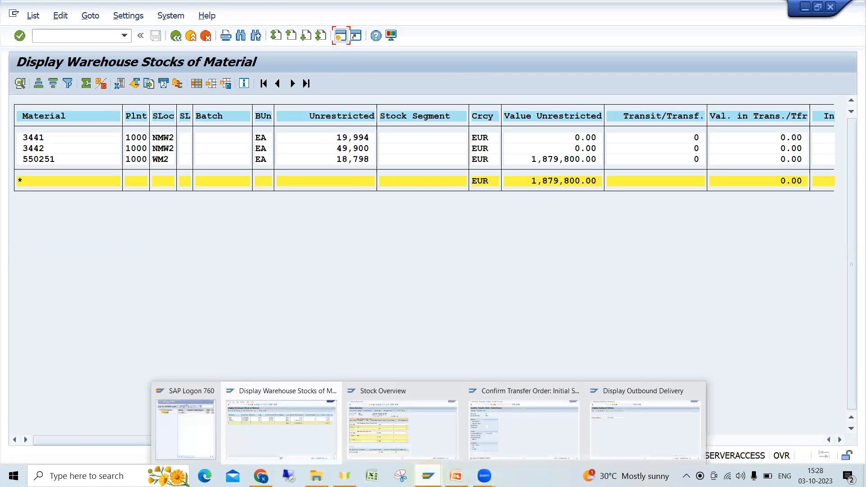
click(295, 420)
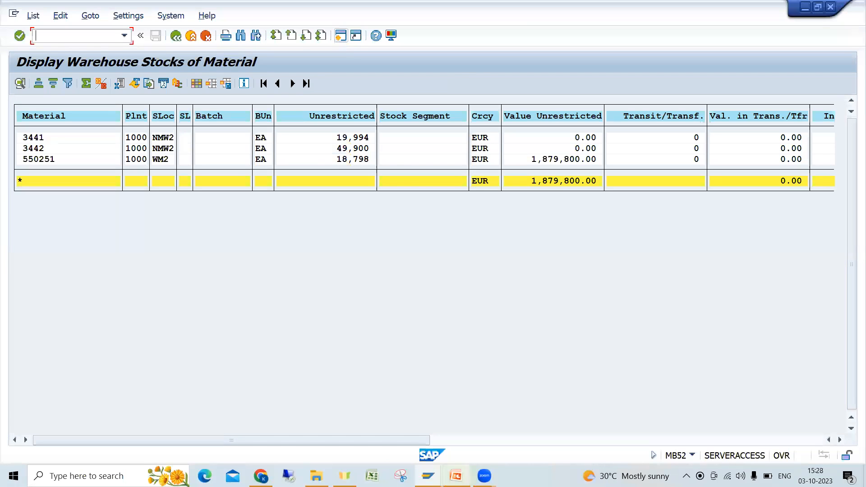
click(427, 476)
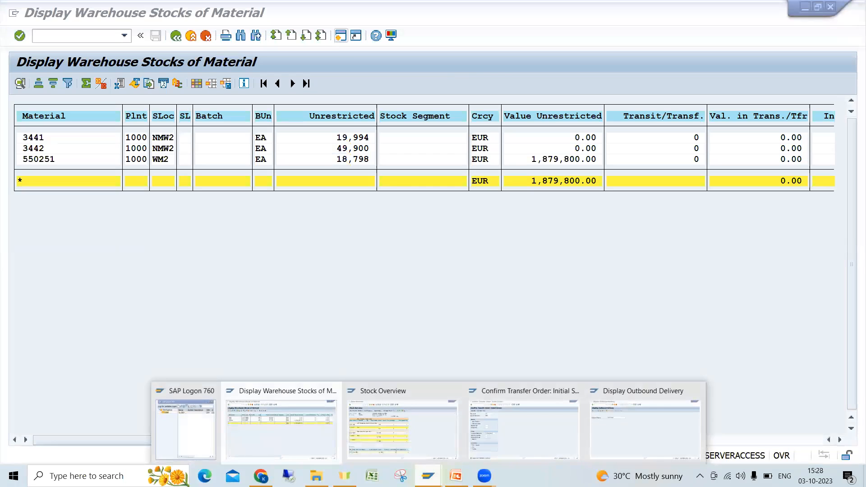
click(413, 454)
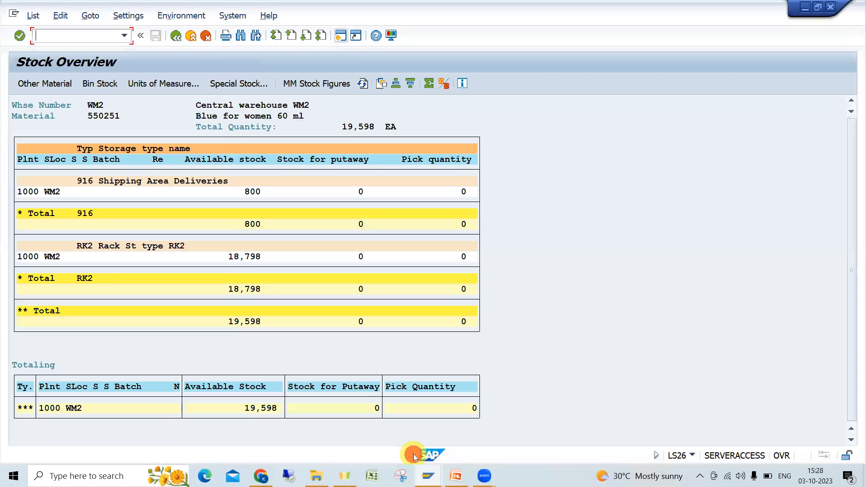
click(363, 84)
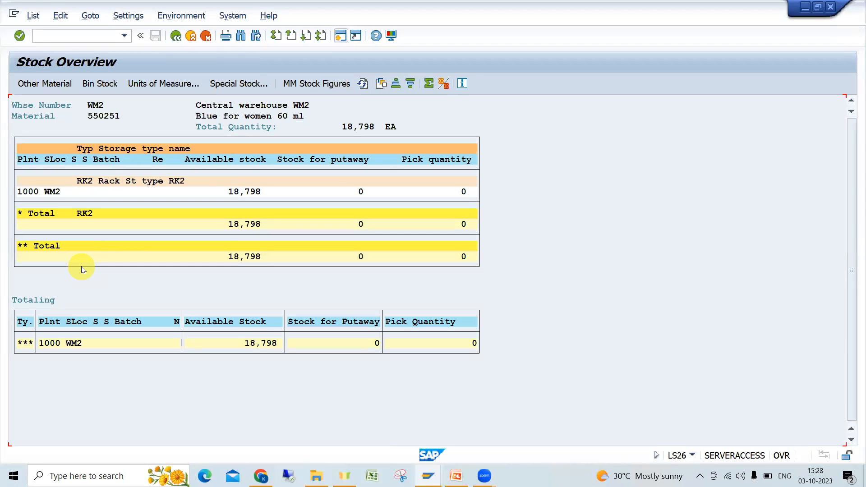
Start transaction MMBE, display the stock overview of material 550251 in plant 1000 and select the unrestricted stock of storage location WM2
click(175, 36)
click(84, 34)
text(/nmmbe)
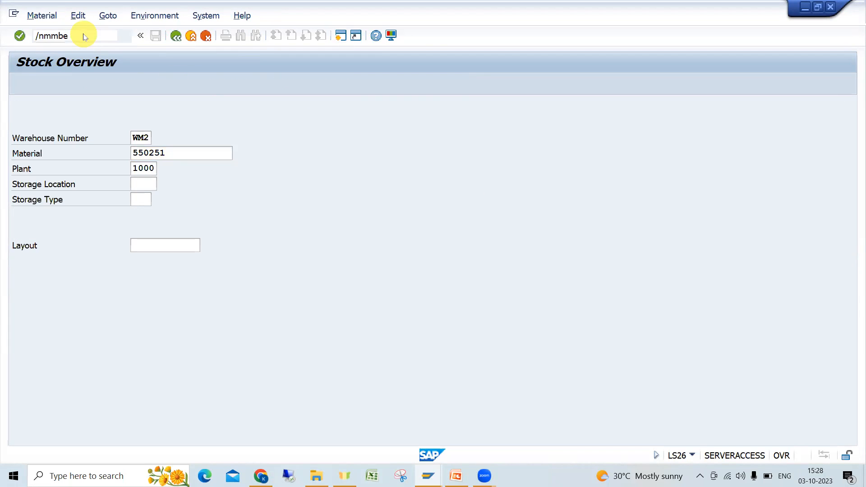
key(Return)
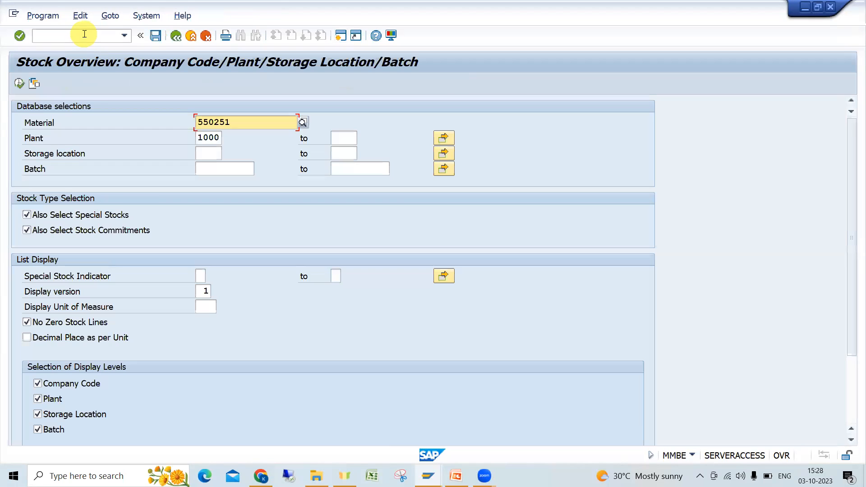
click(19, 83)
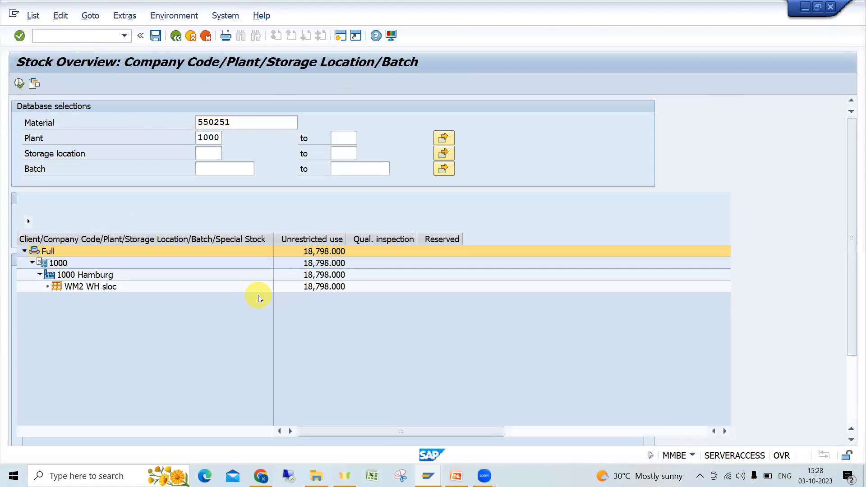
click(320, 287)
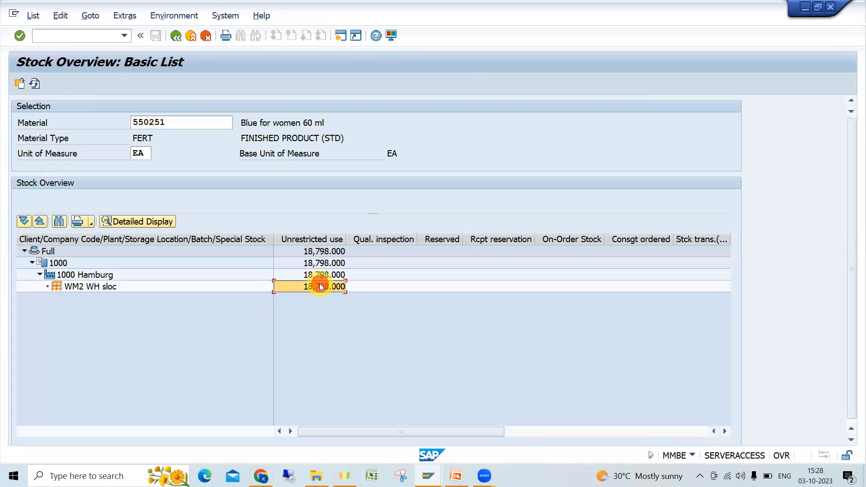
View the warehouse management stock for the selected storage location and return to the basic list
click(170, 16)
click(204, 92)
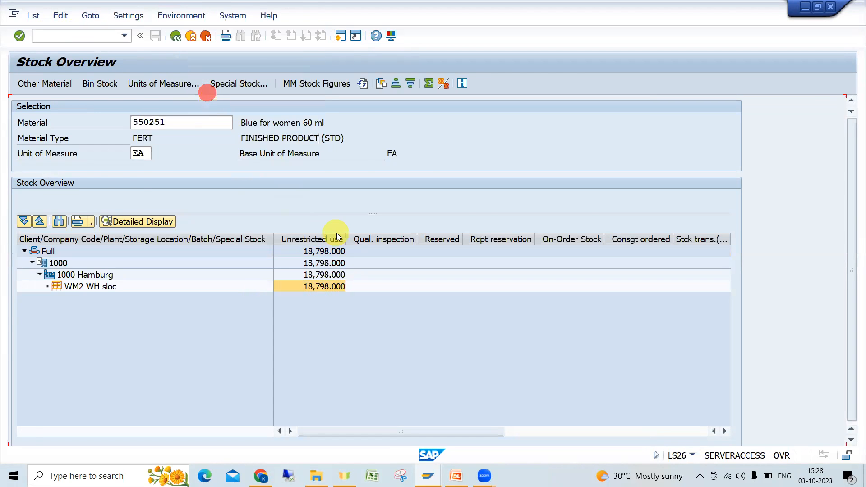
click(176, 36)
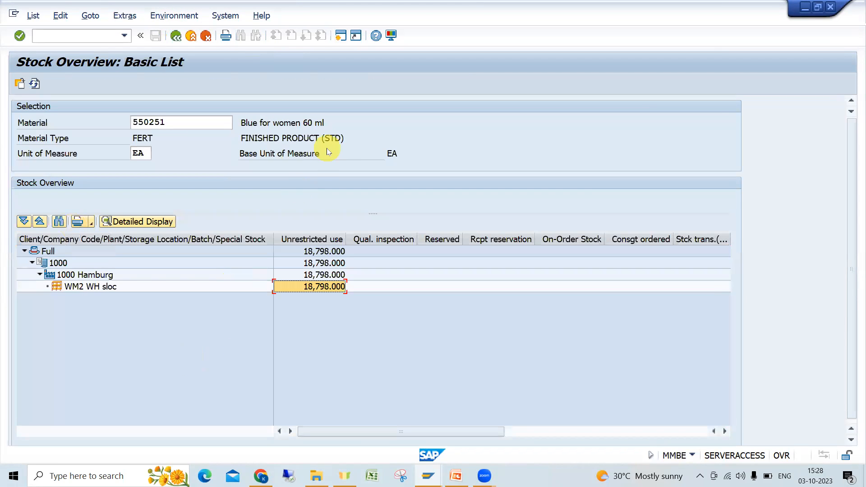
Switch to the transfer order confirmation session and open the outbound delivery with transaction VL03N
mouse_move(428, 476)
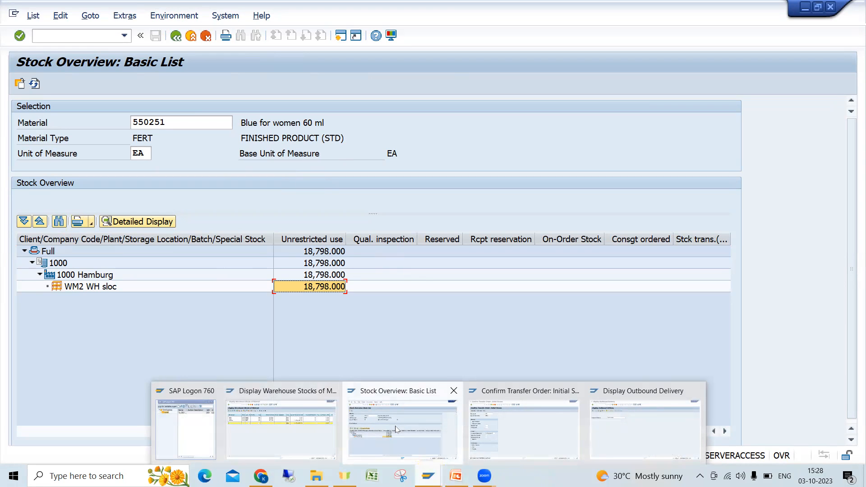
click(543, 422)
click(94, 36)
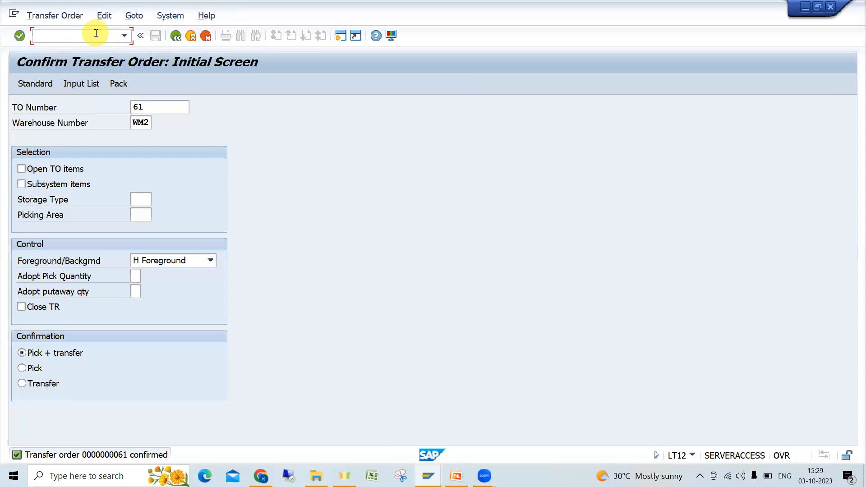
text(/nvl03n)
key(Return)
key(Return)
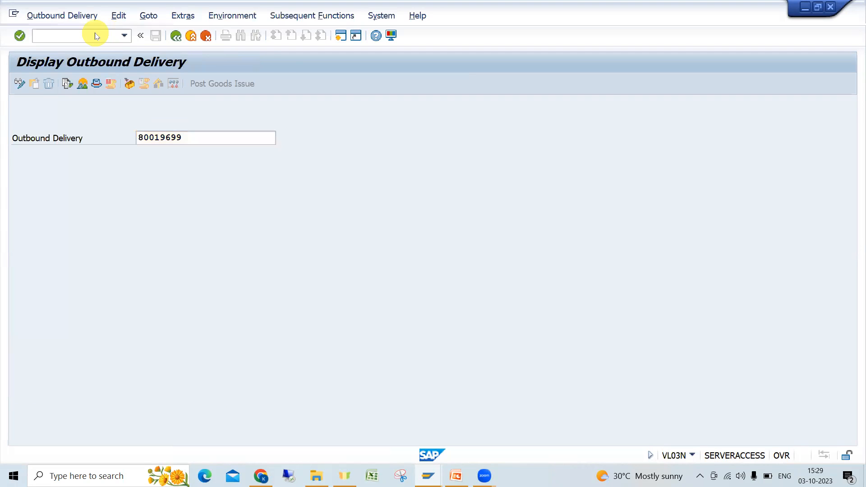
Review the total content of the delivery's handling units and return to the delivery entry screen
click(127, 85)
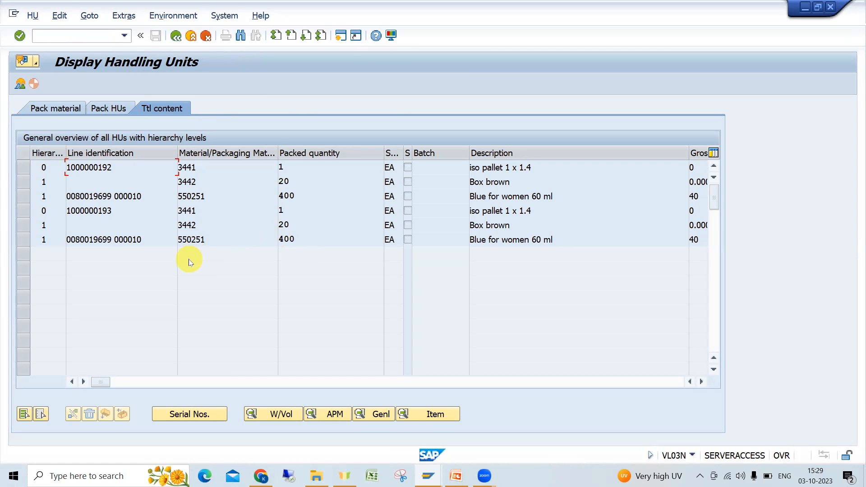
click(176, 37)
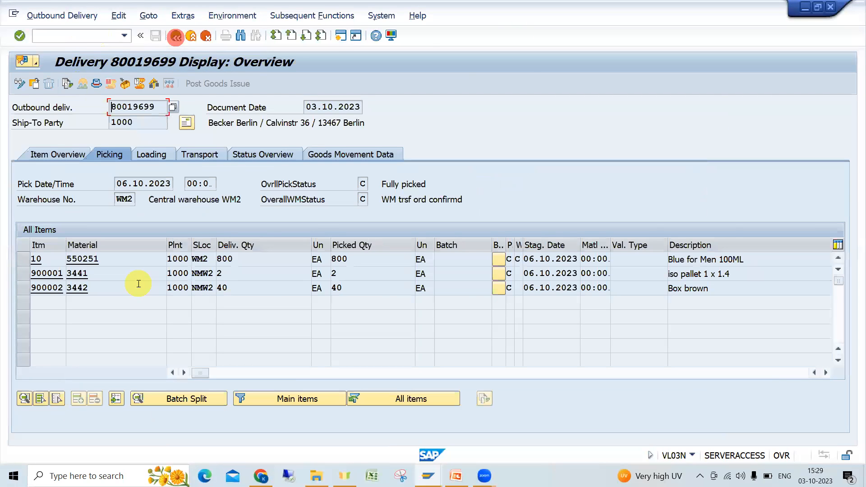
click(178, 41)
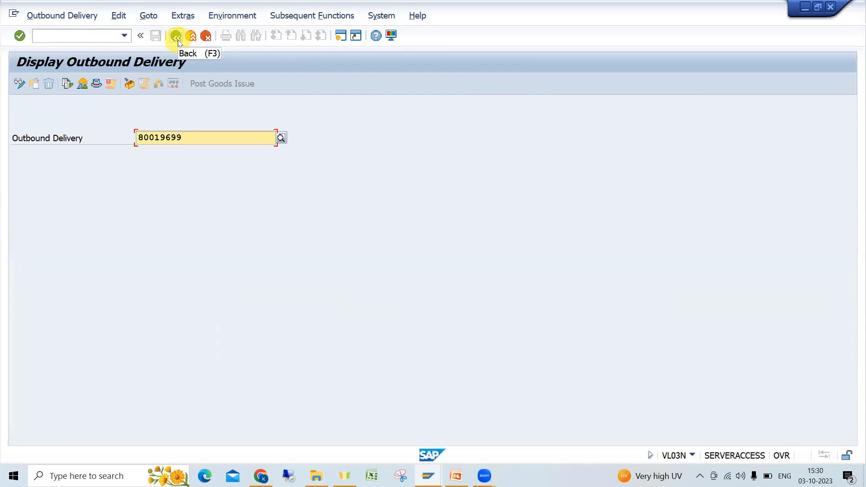
Switch to the PowerPoint presentation and display the Configuration slide on defining number ranges for handling units
mouse_move(456, 476)
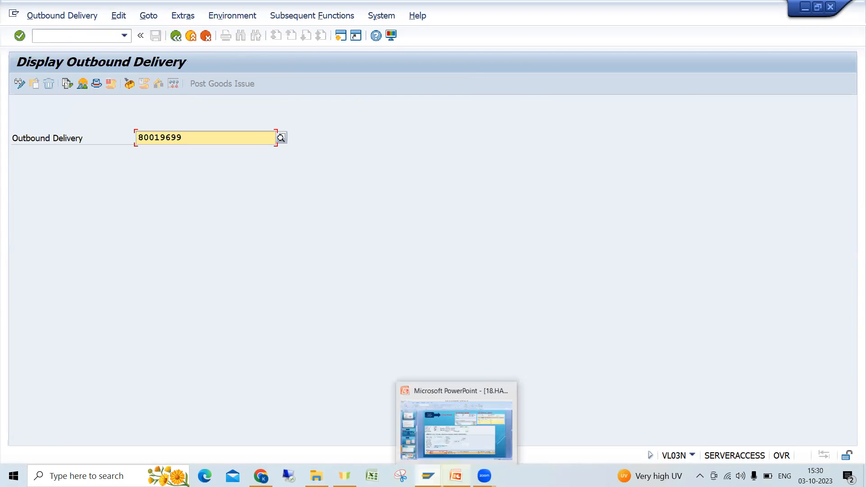
click(468, 426)
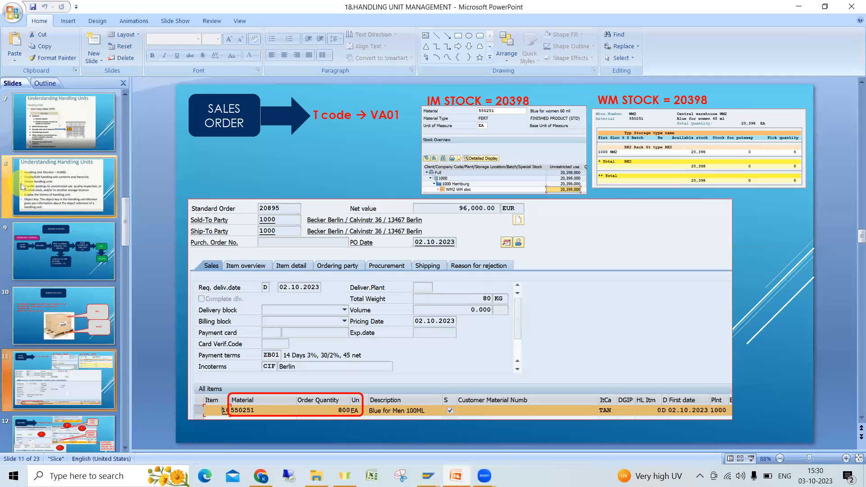
scroll(53, 186, up, 2)
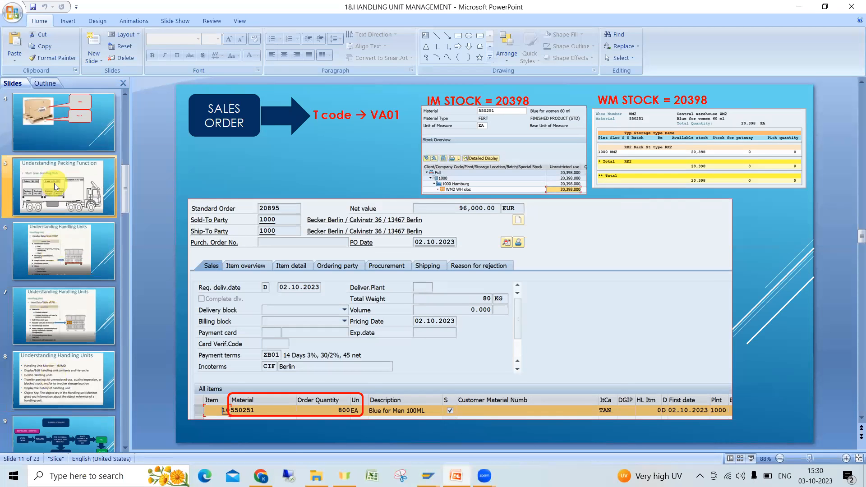
scroll(79, 246, down, 2)
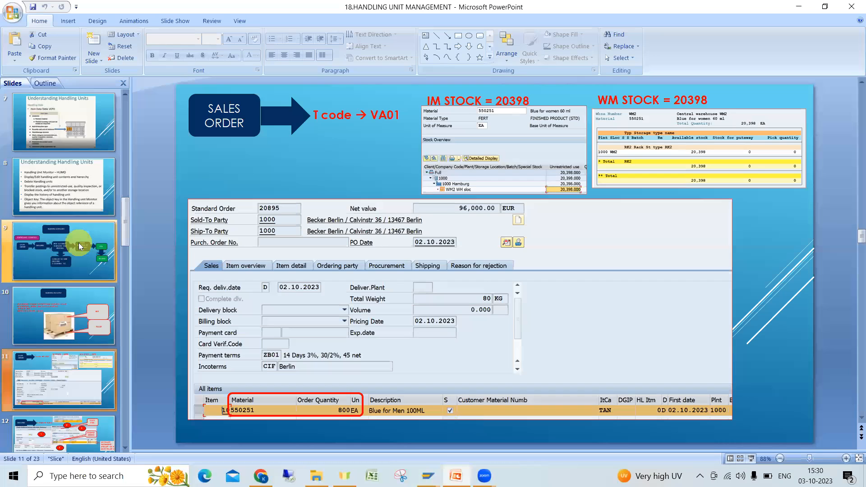
scroll(79, 246, down, 1)
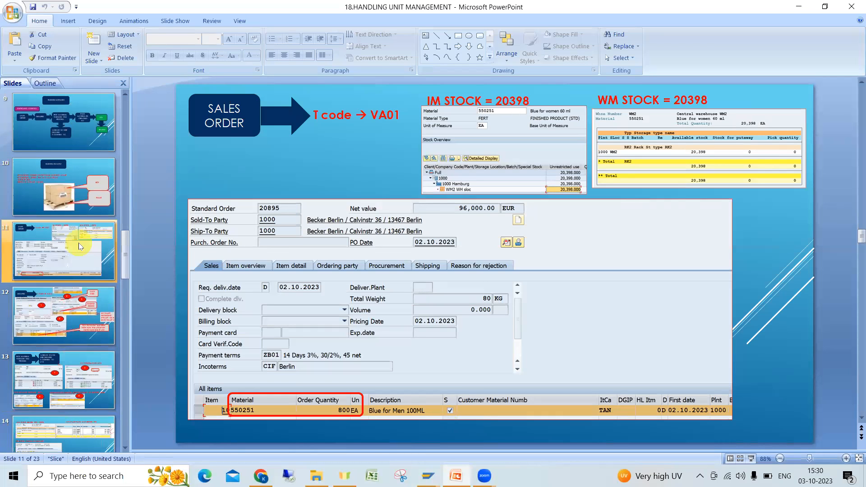
scroll(80, 246, down, 2)
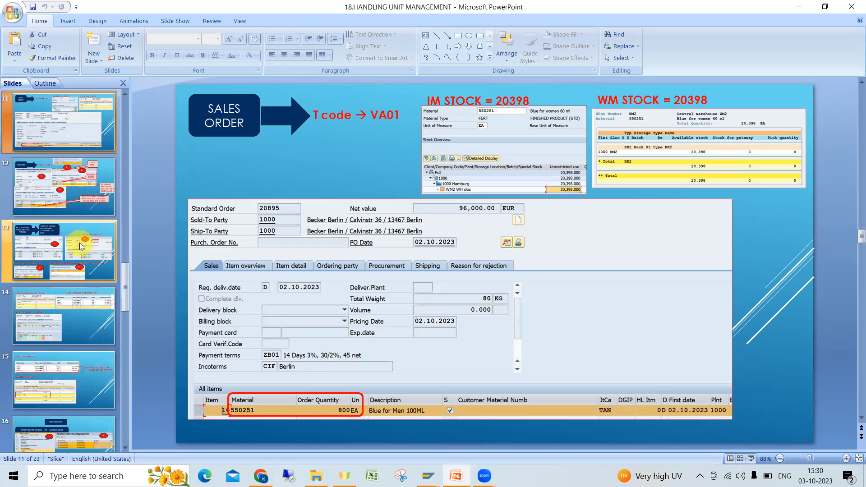
scroll(79, 242, down, 2)
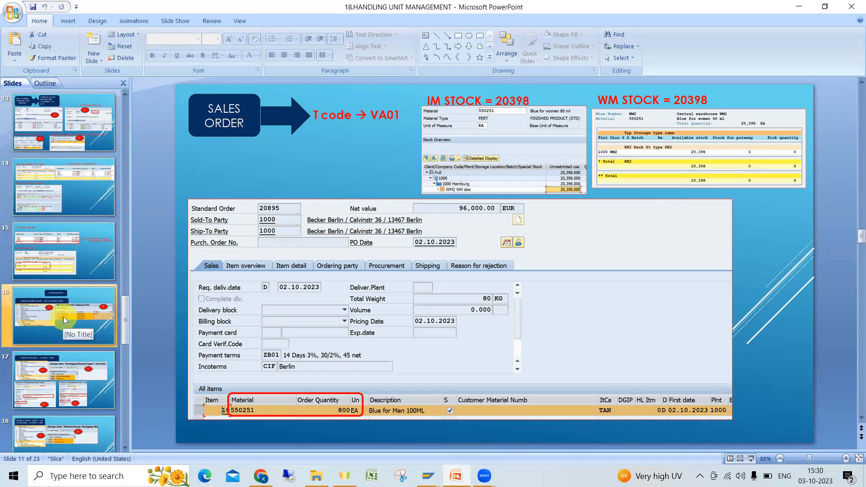
scroll(63, 316, down, 2)
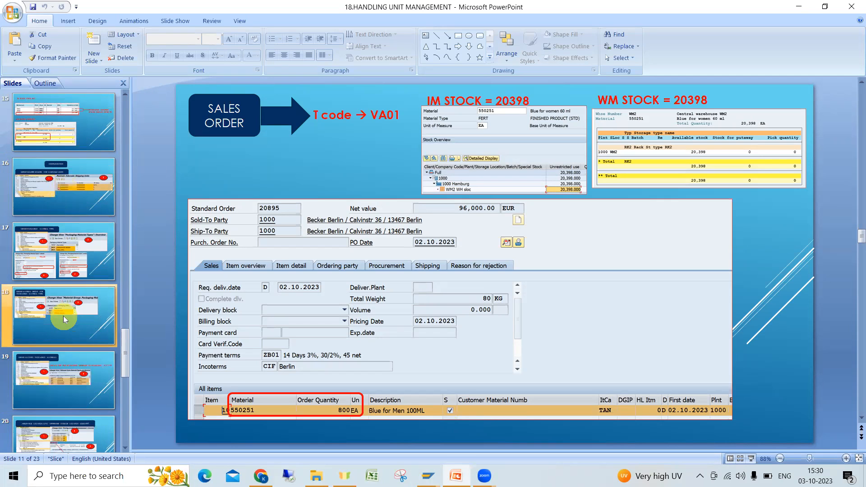
click(66, 182)
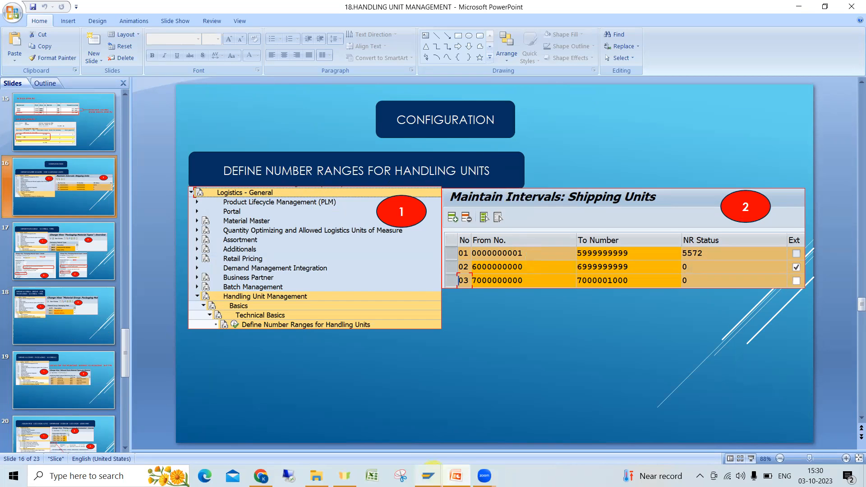
Switch to an SAP outbound delivery session, start transaction SPRO and open the SAP Reference IMG
mouse_move(428, 476)
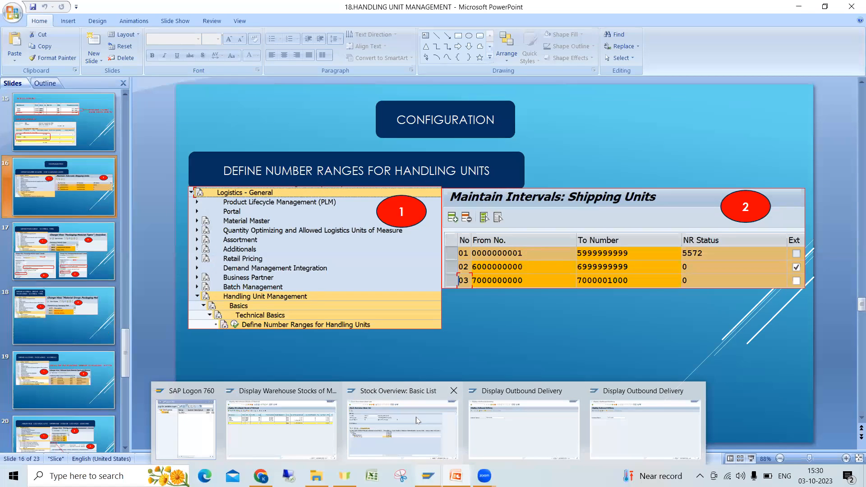
click(514, 412)
click(79, 32)
text(/nspro)
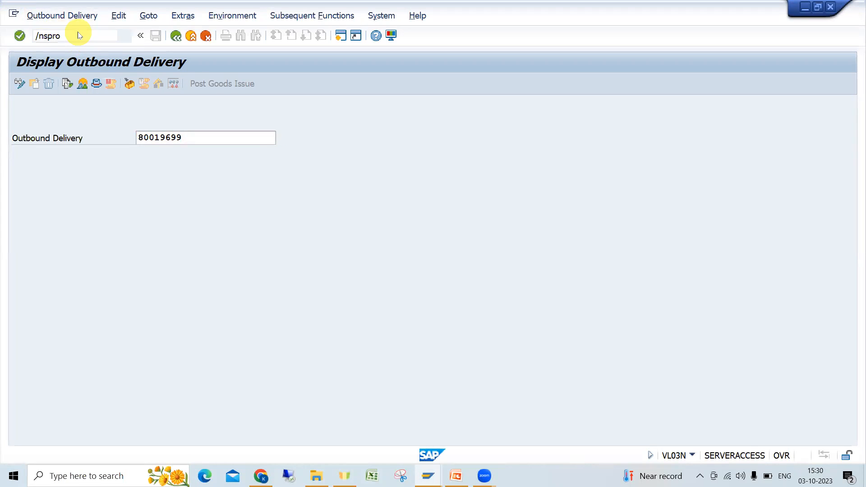
key(Return)
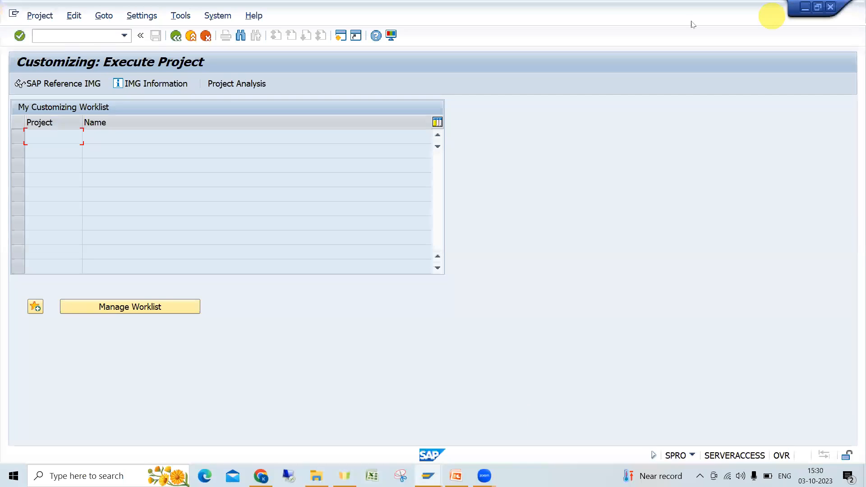
click(26, 82)
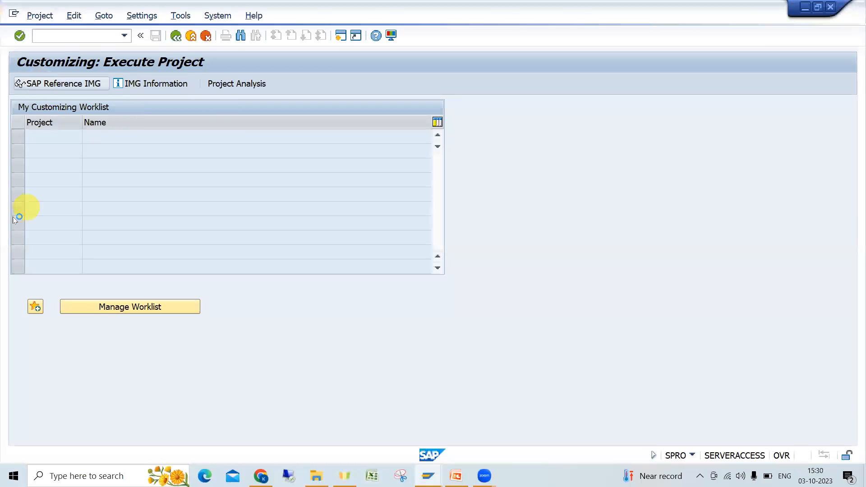
Expand Logistics - General, Handling Unit Management, Basics and Technical Basics in the IMG and mark the path to the handling unit number ranges
scroll(100, 320, down, 2)
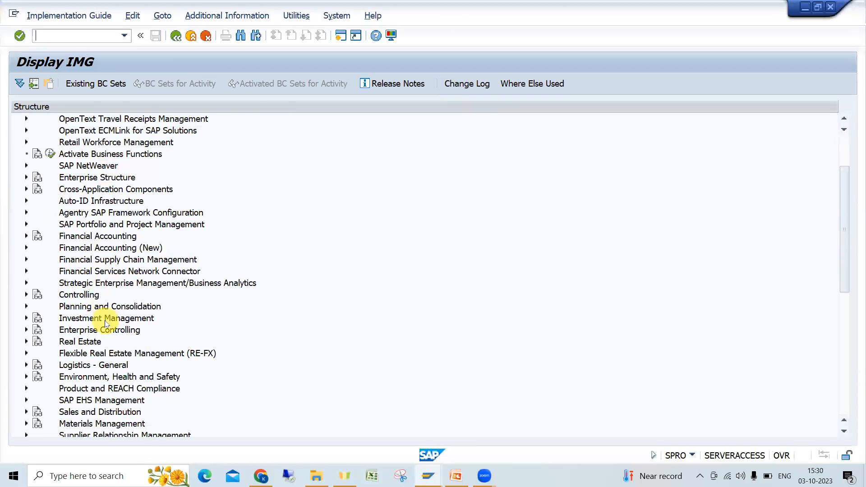
click(26, 365)
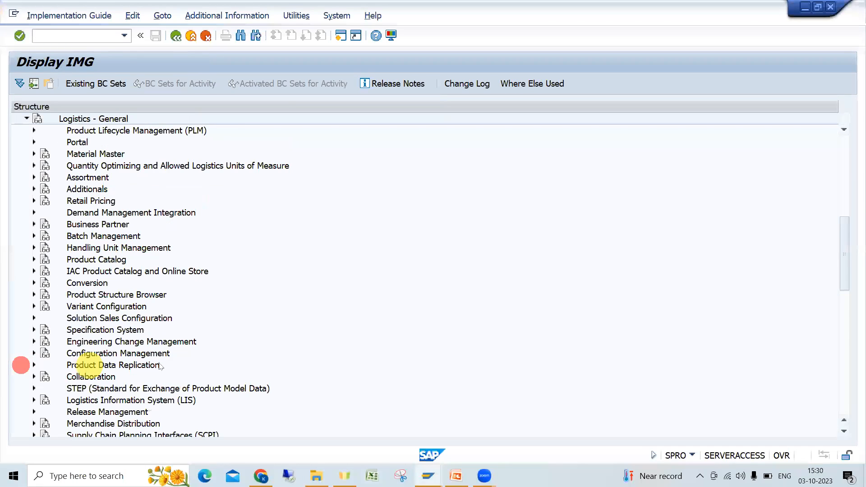
click(36, 213)
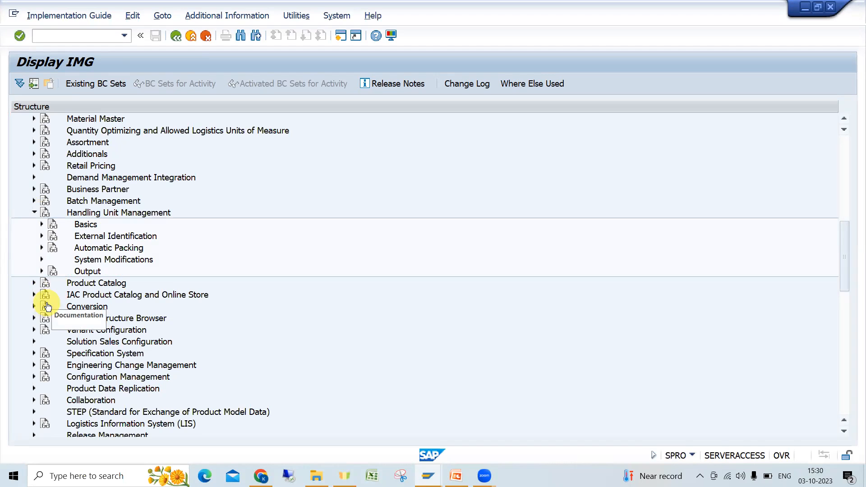
click(41, 225)
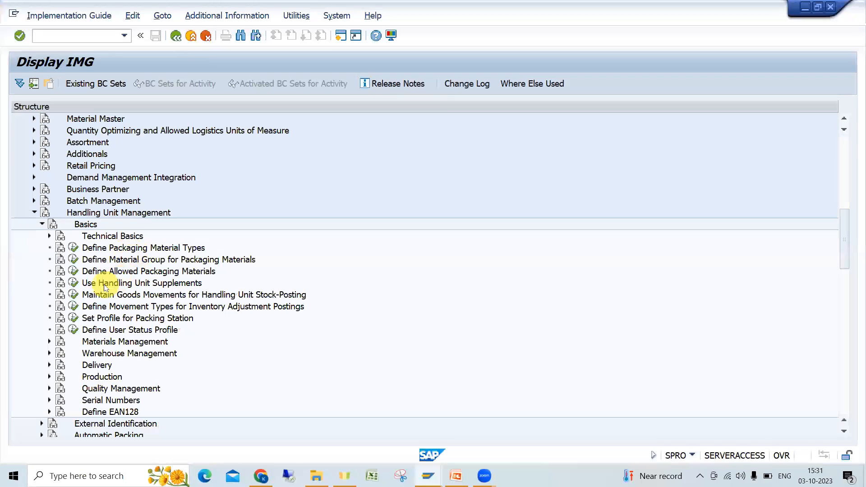
click(49, 235)
click(139, 249)
click(118, 235)
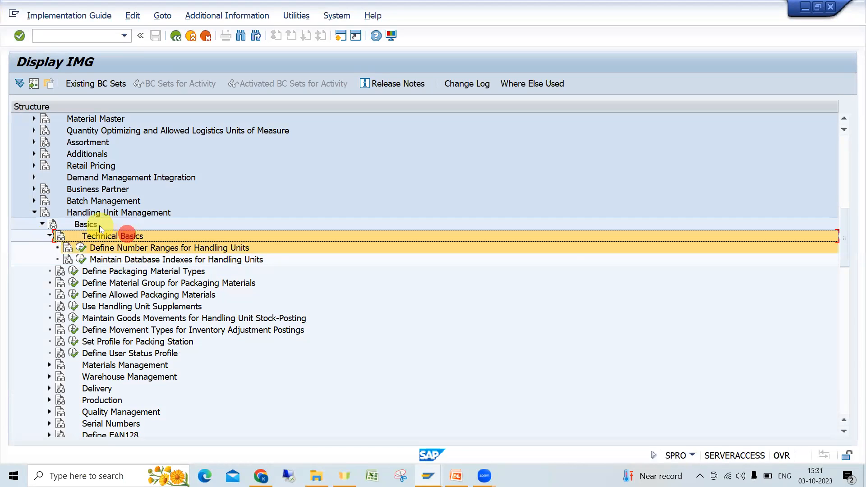
click(99, 212)
shift+click(90, 224)
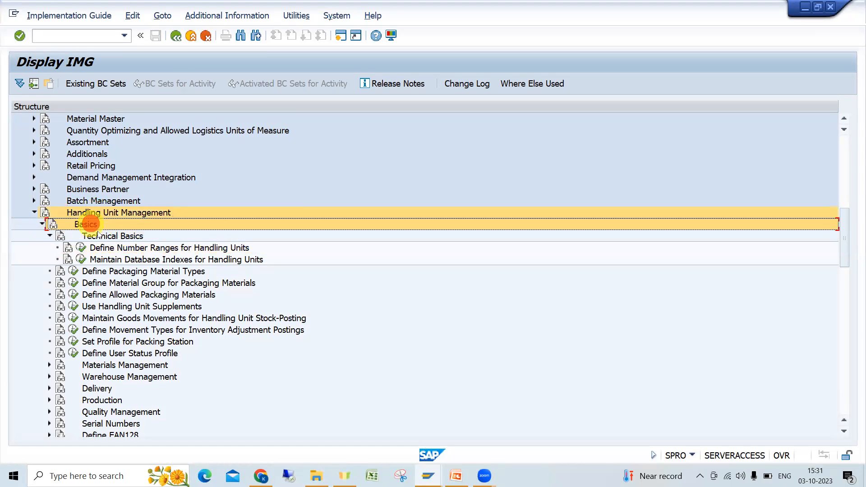
shift+click(103, 238)
Open Define Number Ranges for Handling Units, review shipping unit intervals 01 to 03 in change mode and return to the IMG
click(81, 249)
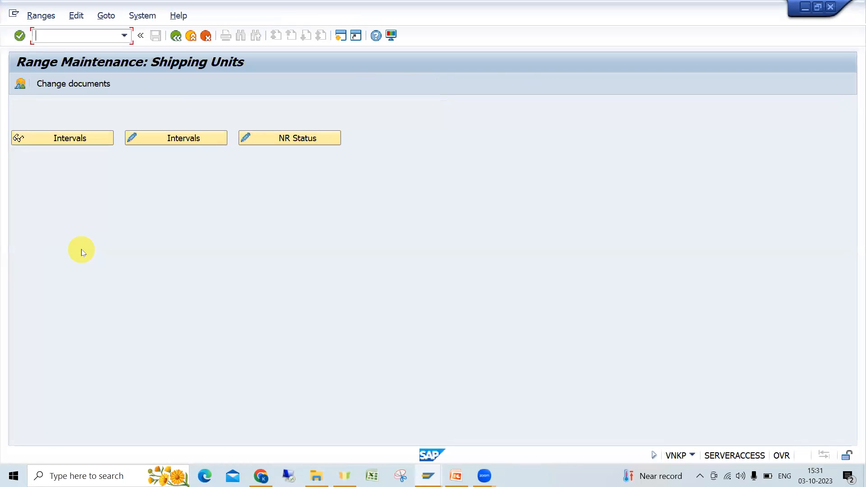
click(191, 138)
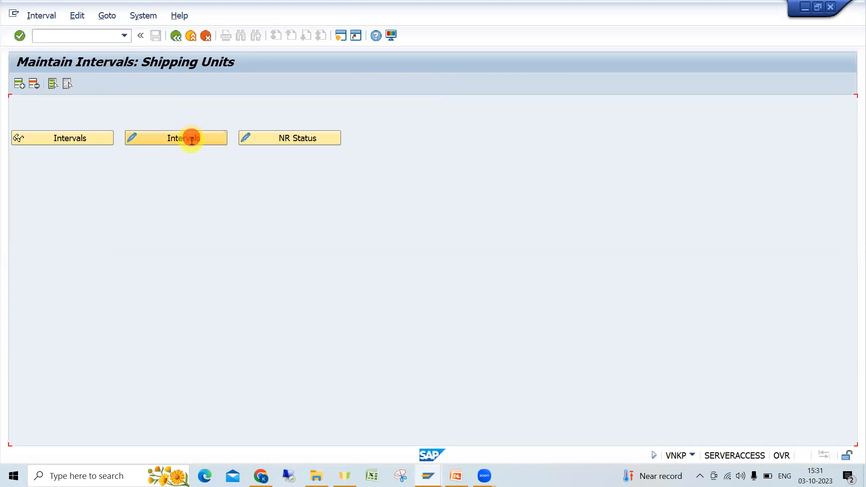
drag(16, 153, 19, 121)
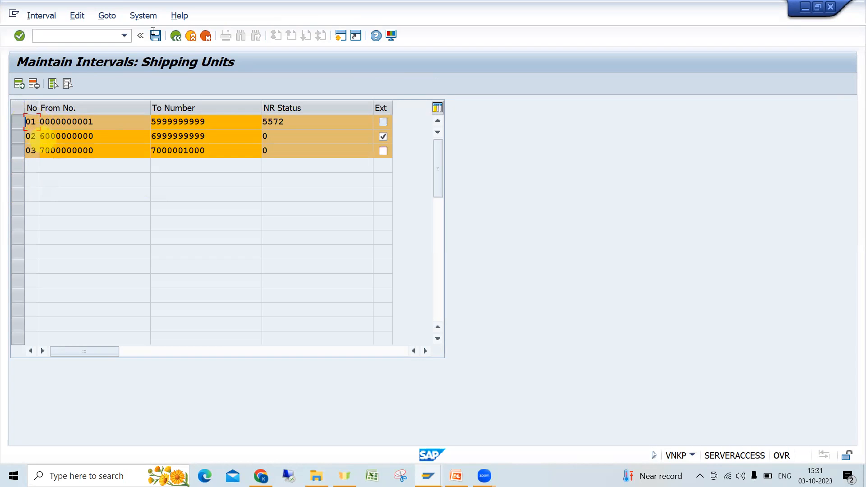
click(177, 36)
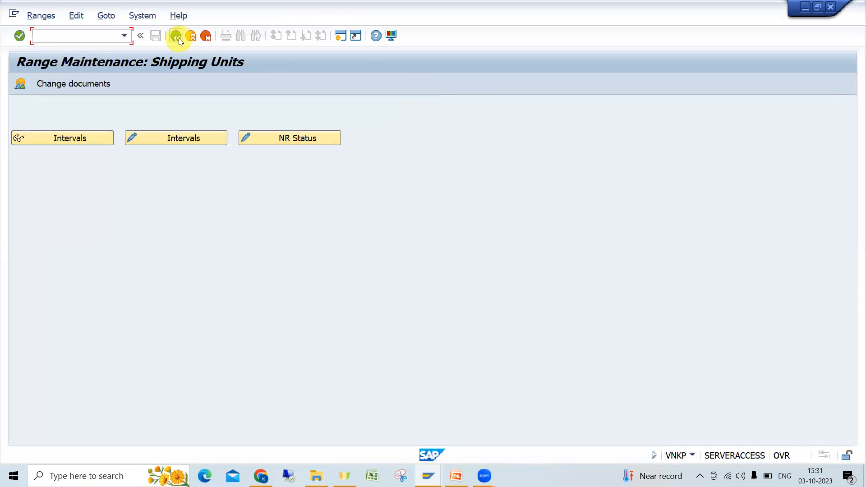
click(177, 37)
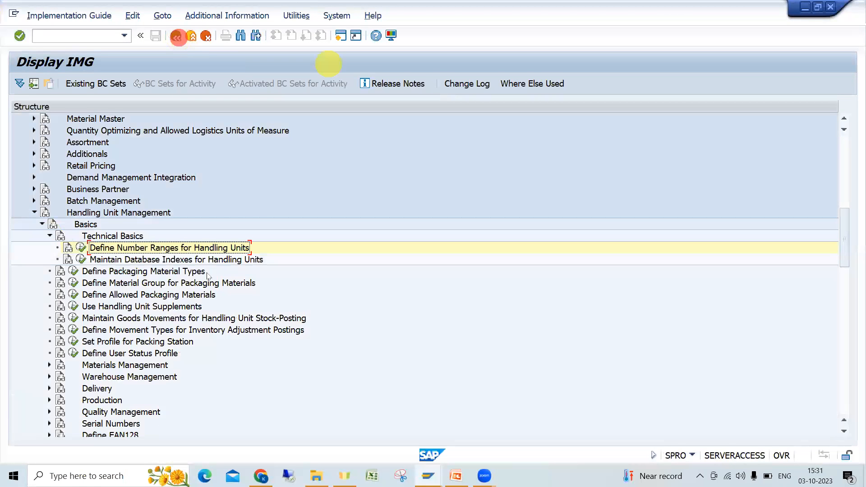
Mark the IMG path to Define Packaging Material Types and open that activity
click(186, 272)
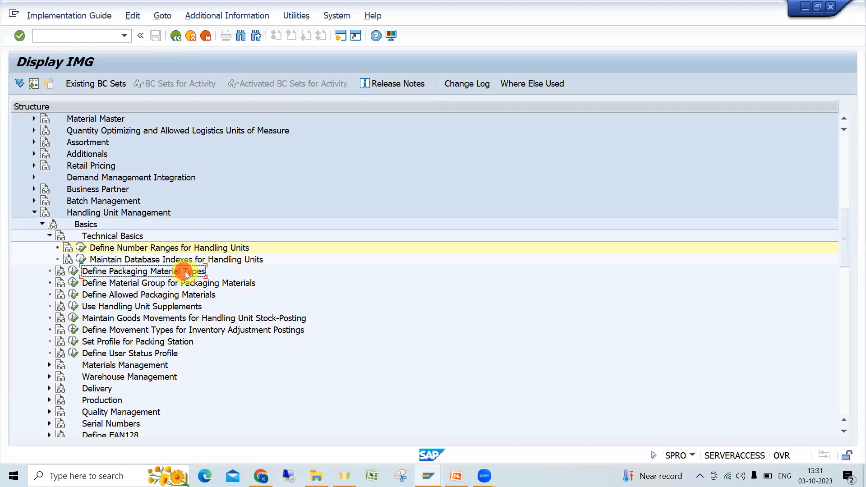
click(91, 236)
click(85, 215)
click(93, 225)
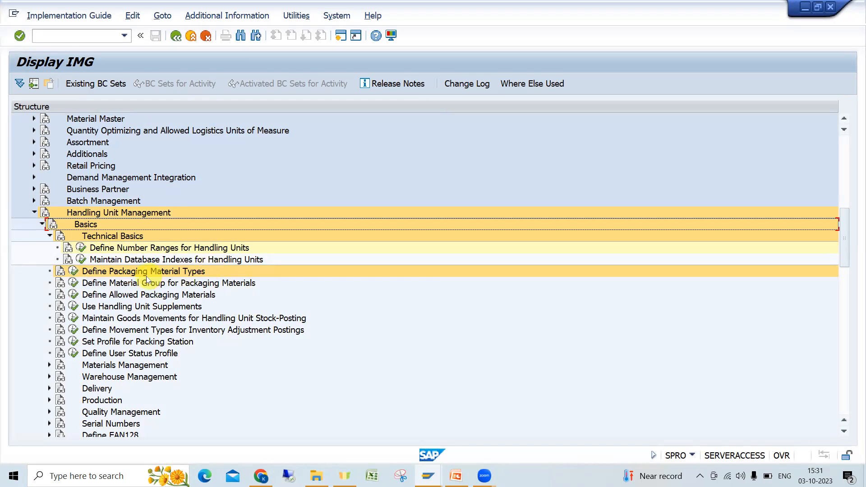
click(72, 272)
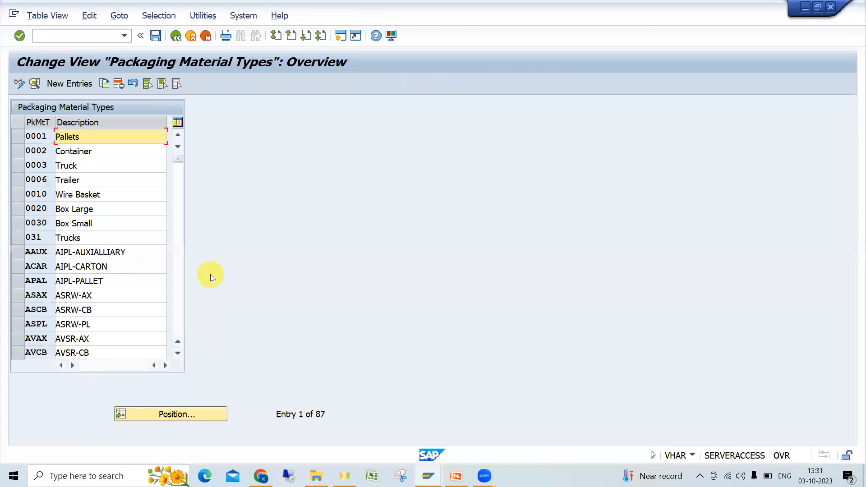
Locate packaging material type WM2P (Pallets WM2) in the overview, select only that entry and open its details
click(192, 414)
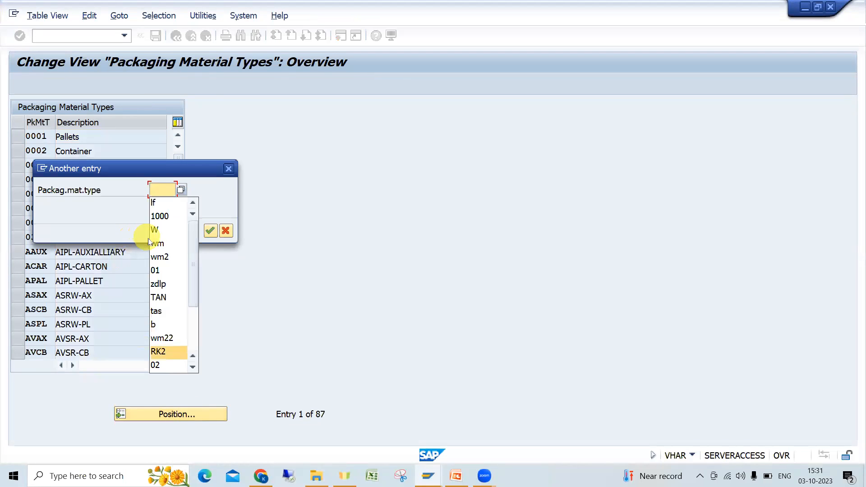
click(157, 244)
key(Return)
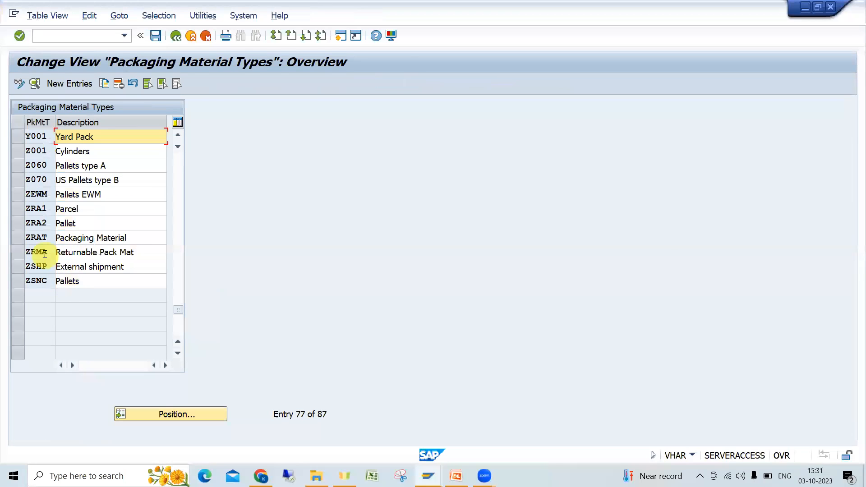
click(66, 282)
scroll(66, 282, up, 1)
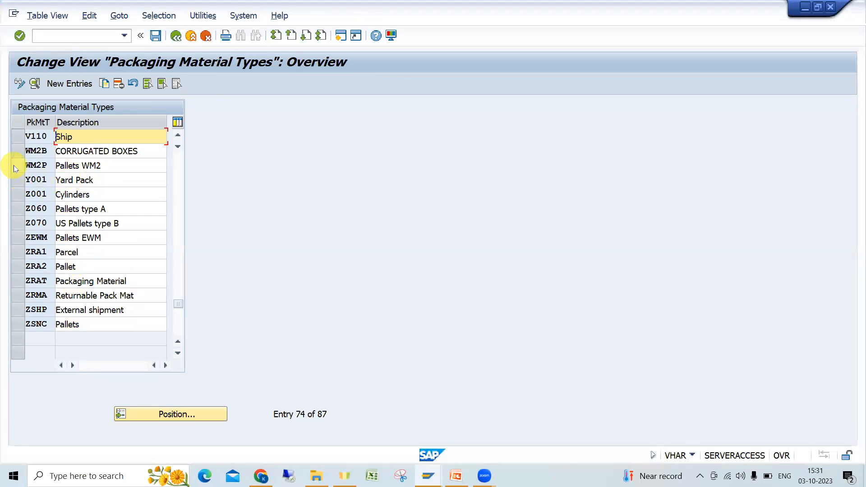
click(26, 166)
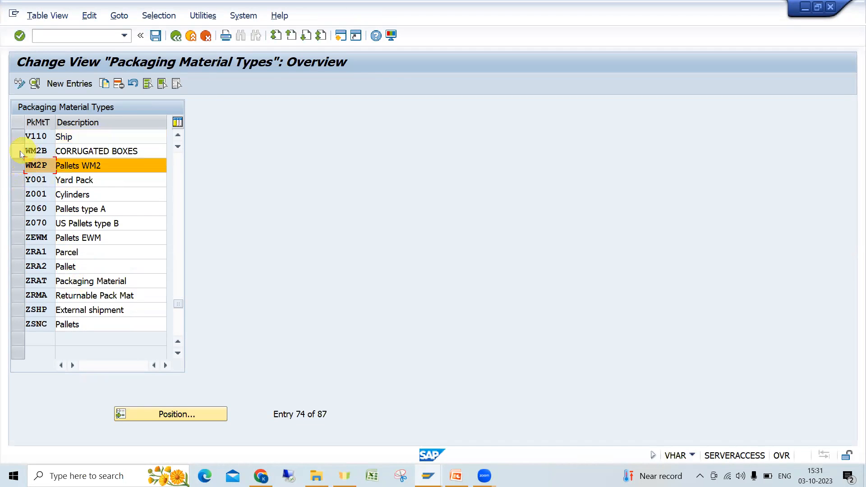
click(20, 151)
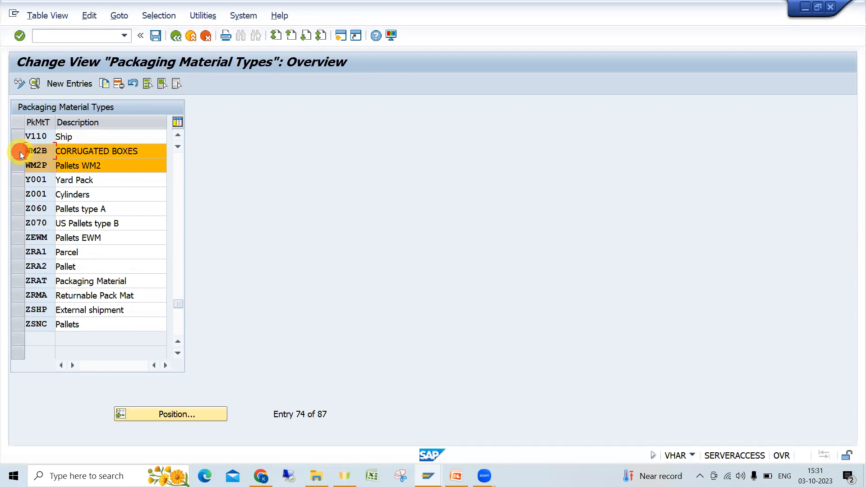
click(20, 155)
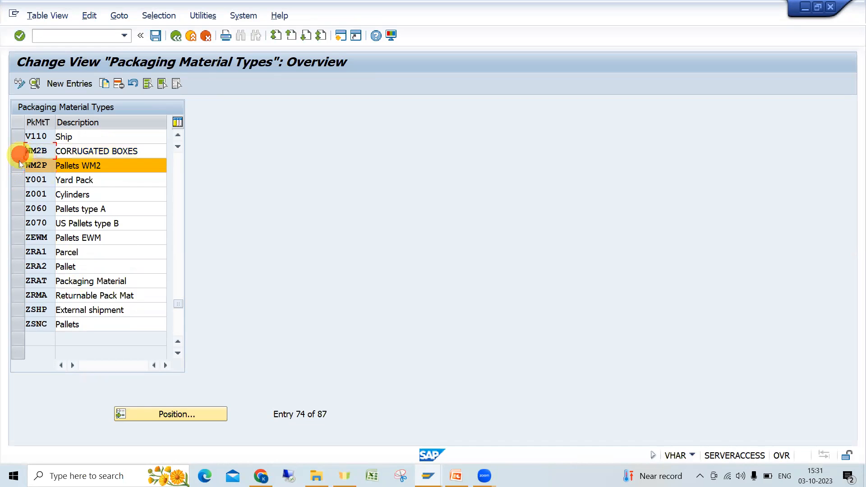
click(35, 84)
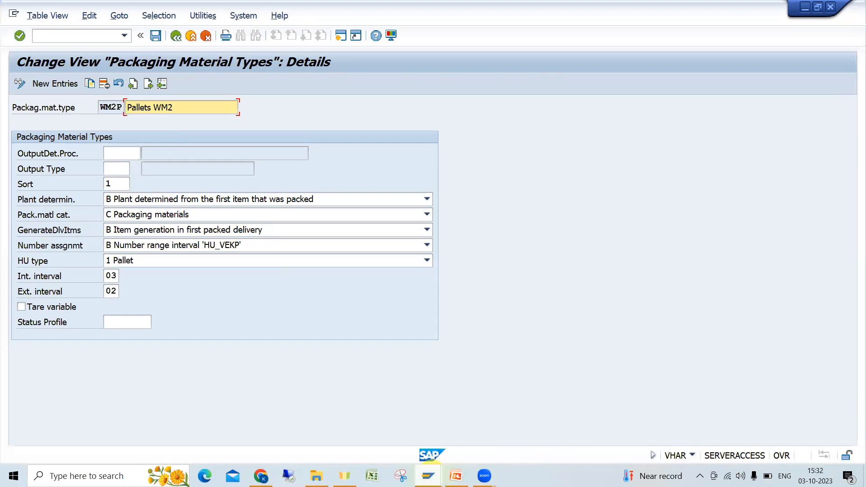
Switch to the other outbound delivery session and display the overview of the entered delivery
click(428, 476)
click(644, 418)
click(222, 131)
key(Return)
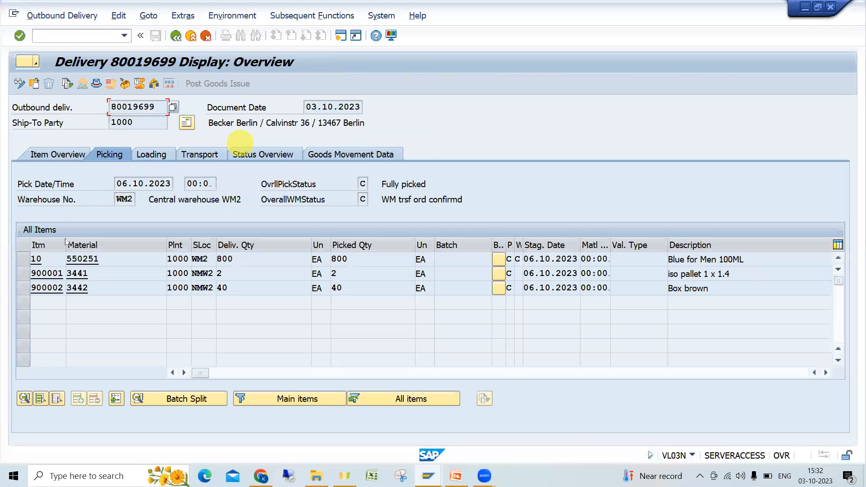
Mark packaging items 900001 and 900002 in the delivery, compare them with the WM2P details session and return to those details
click(25, 273)
click(25, 289)
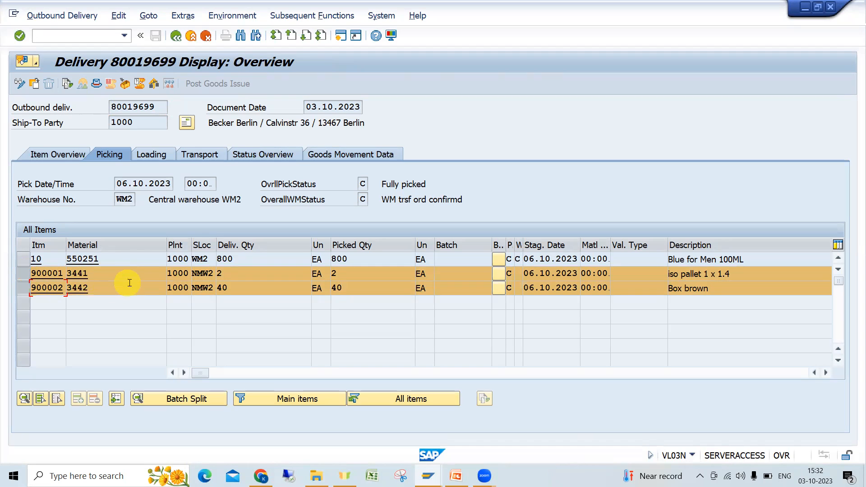
mouse_move(428, 476)
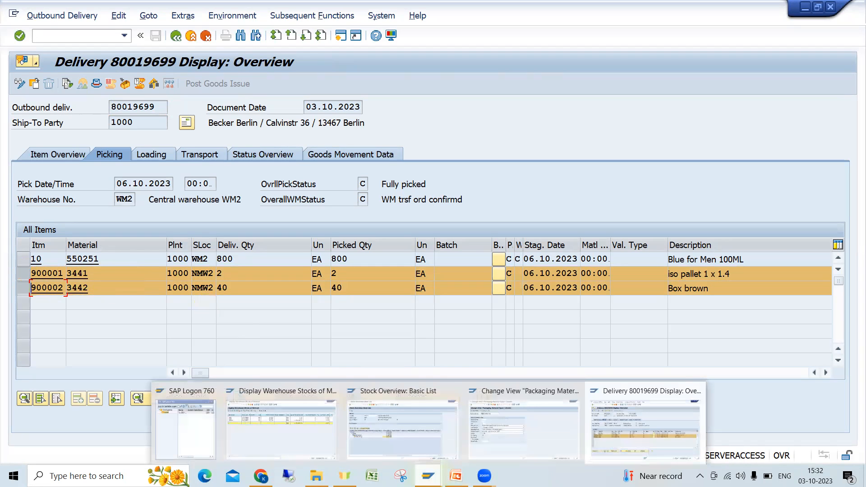
click(494, 448)
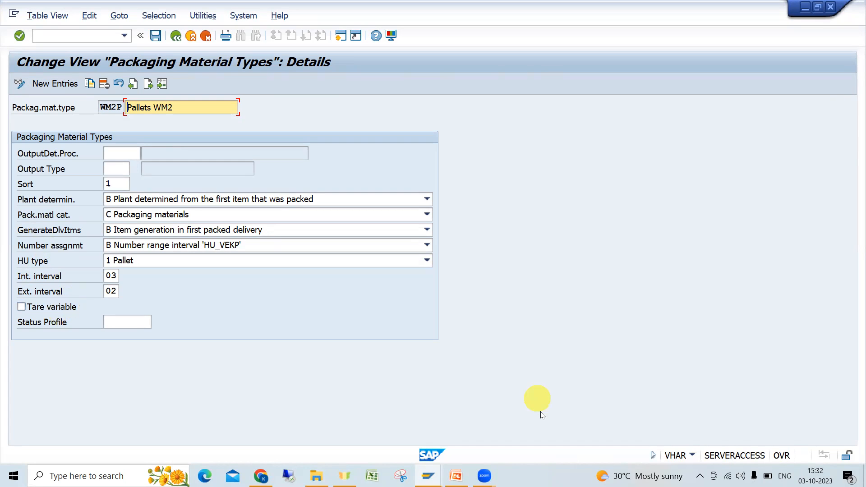
mouse_move(427, 475)
click(624, 428)
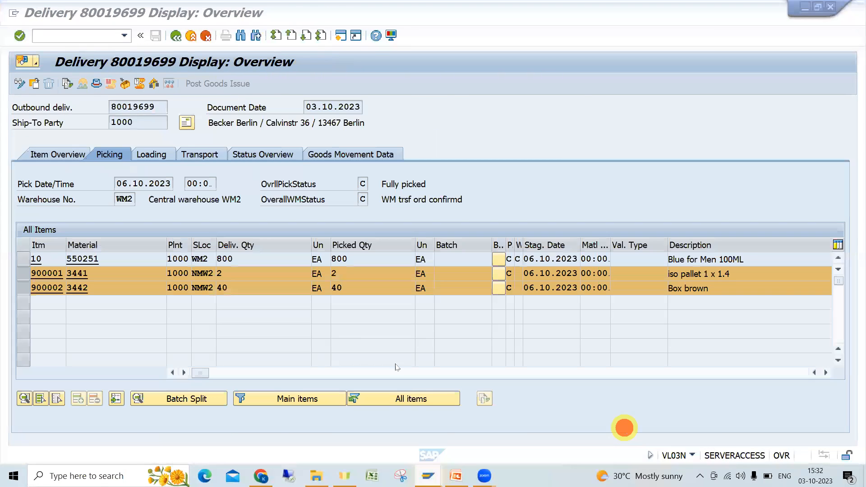
click(807, 7)
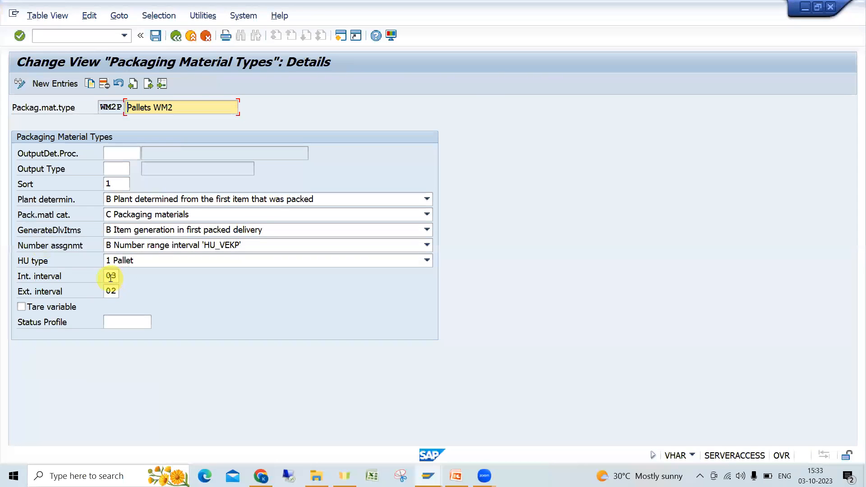
Return to the packaging material types overview and open the details of WM2B (Corrugated Boxes) instead of WM2P
click(183, 38)
click(16, 151)
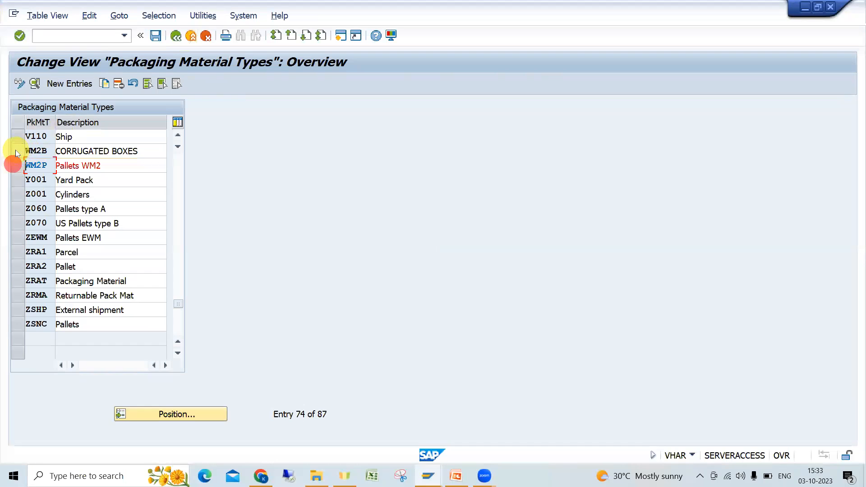
click(33, 84)
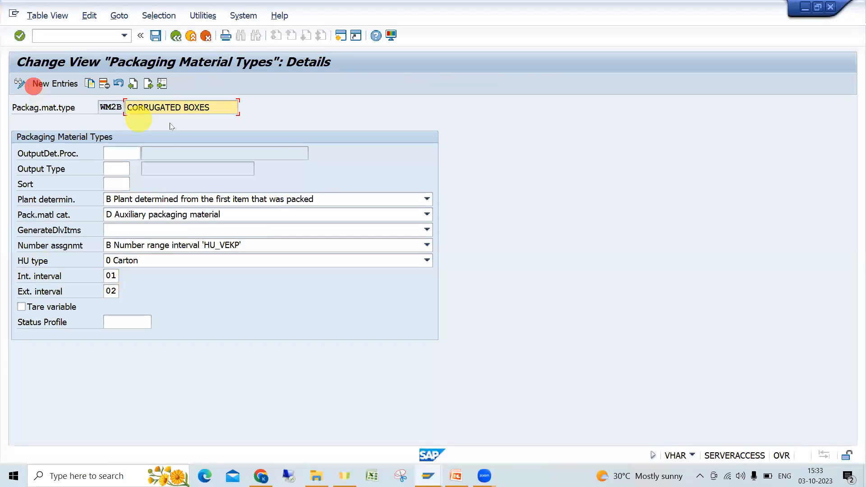
Set WM2B's delivery item generation to B (Item generation in first packed delivery), save it under the proposed customizing request and return to the IMG
click(164, 231)
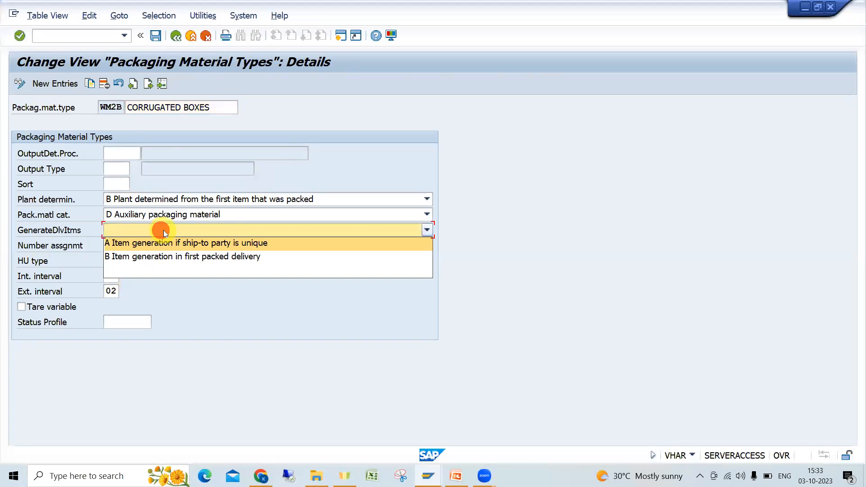
click(159, 257)
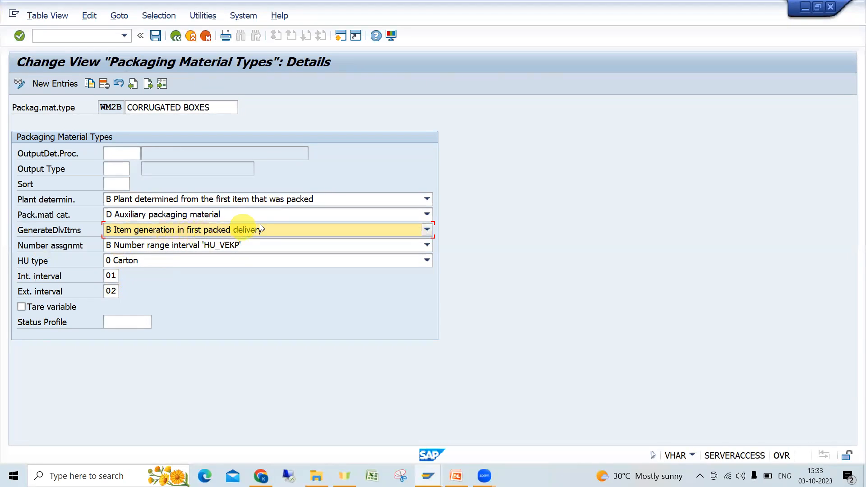
click(155, 36)
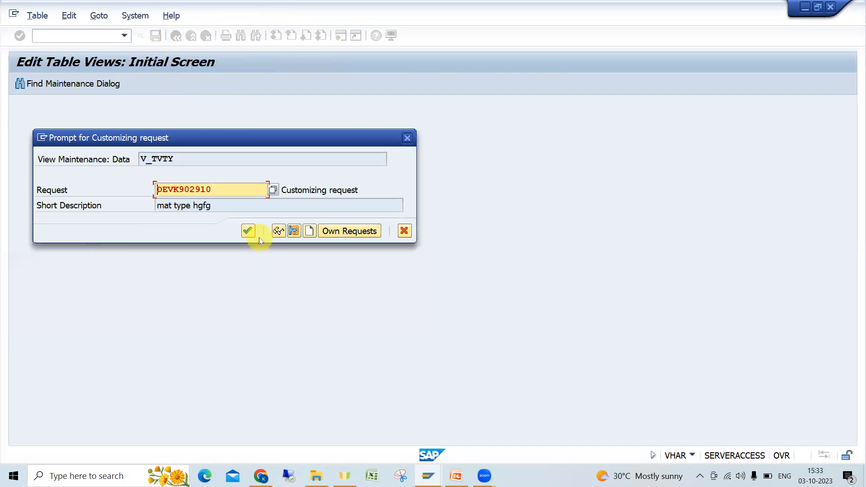
click(248, 231)
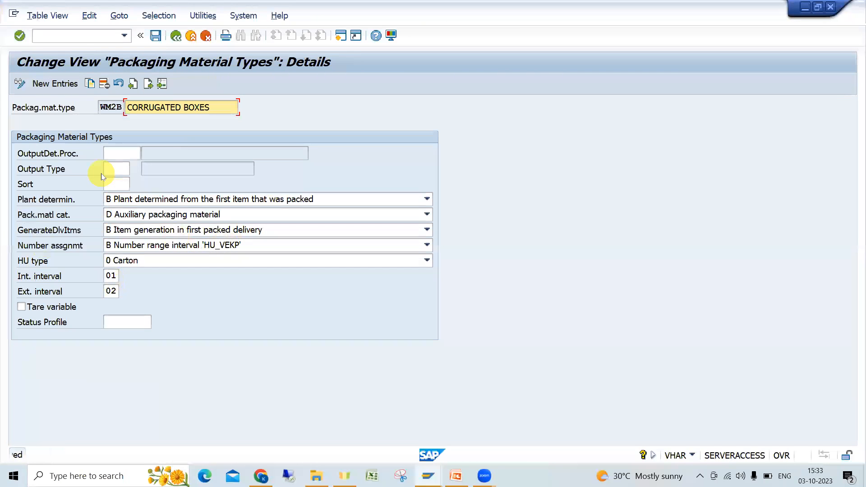
click(179, 35)
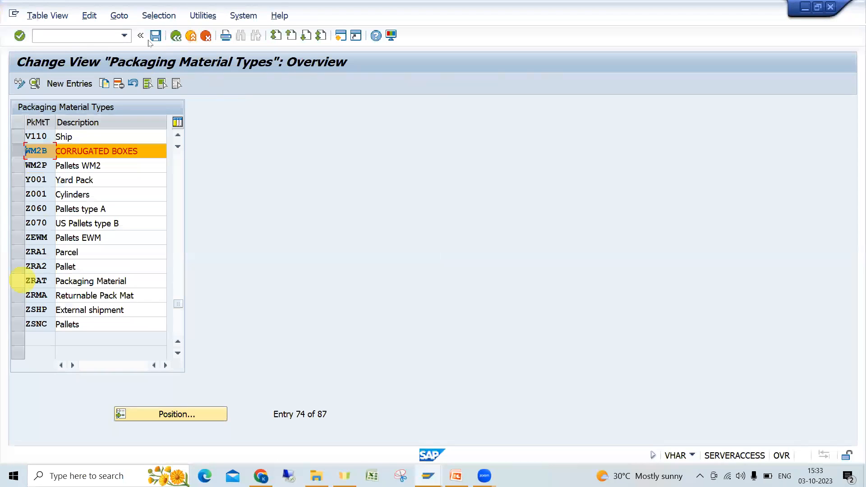
click(175, 35)
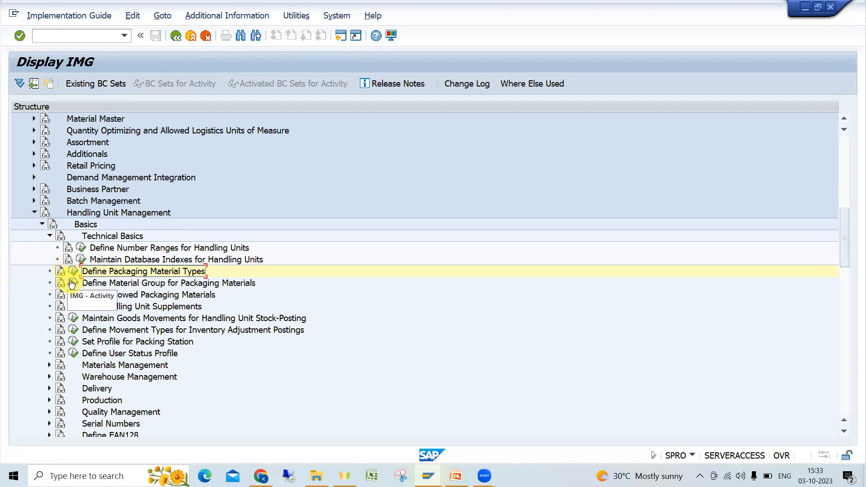
Mark the Handling Unit Management path to Define Material Group for Packaging Materials in the IMG and open that activity
click(88, 283)
click(93, 262)
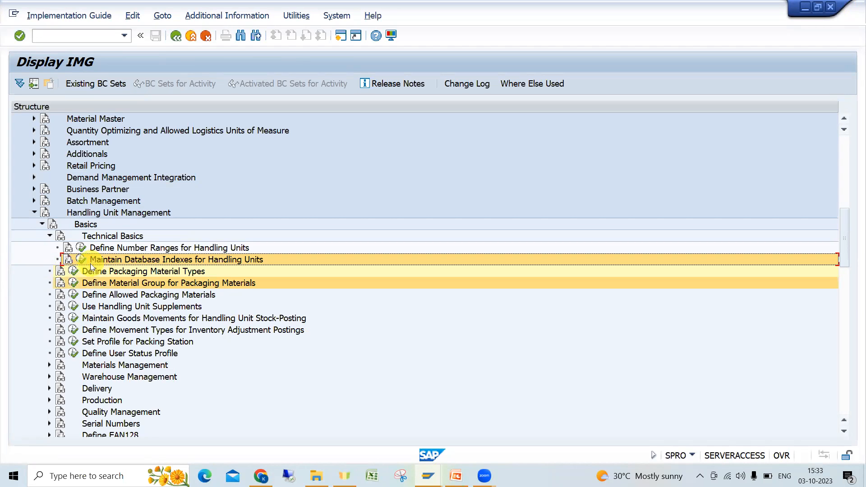
click(126, 270)
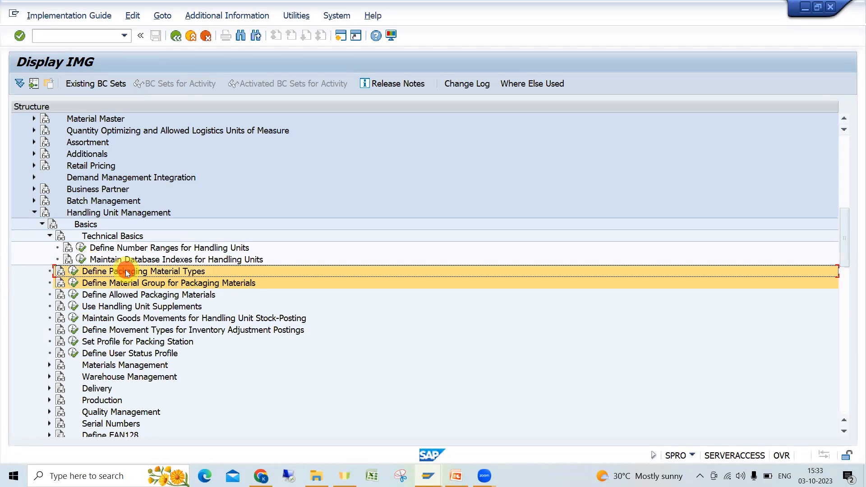
click(90, 237)
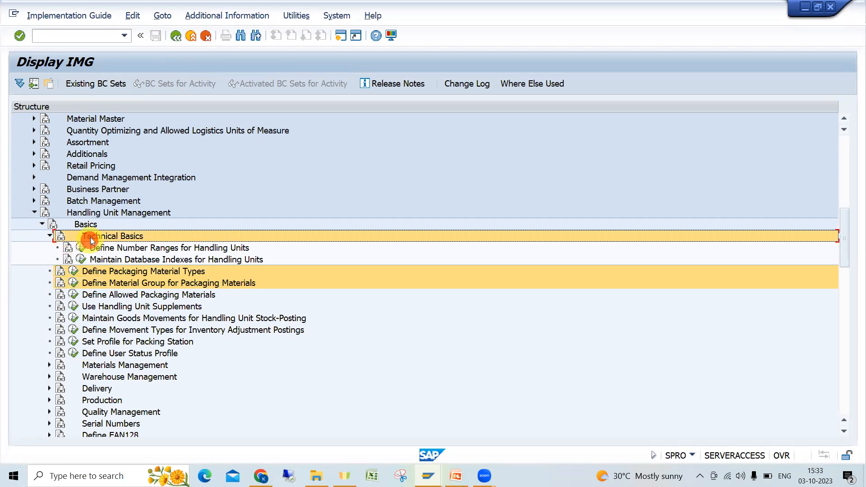
click(86, 213)
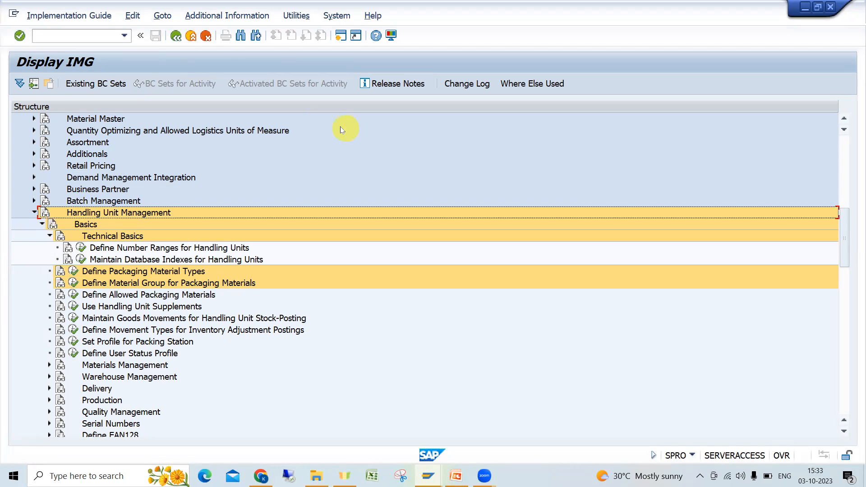
click(73, 283)
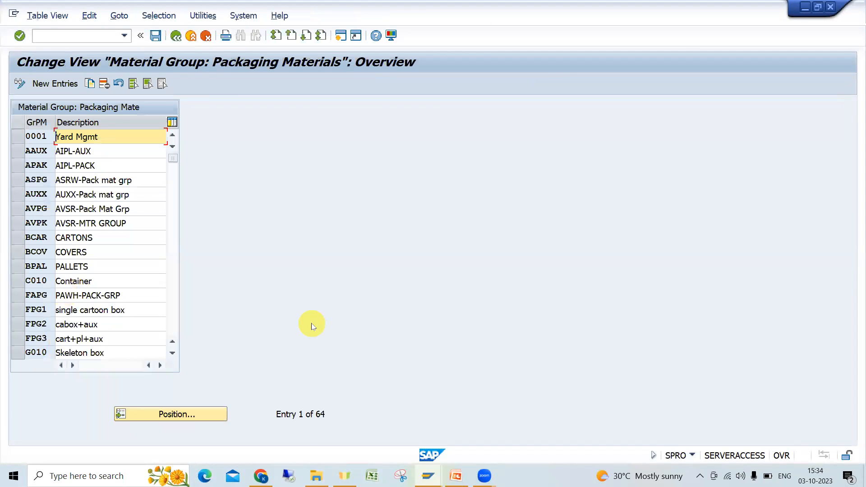
Position the packaging material groups list at WM, review the pallet and brown box groups and return to the IMG
click(180, 419)
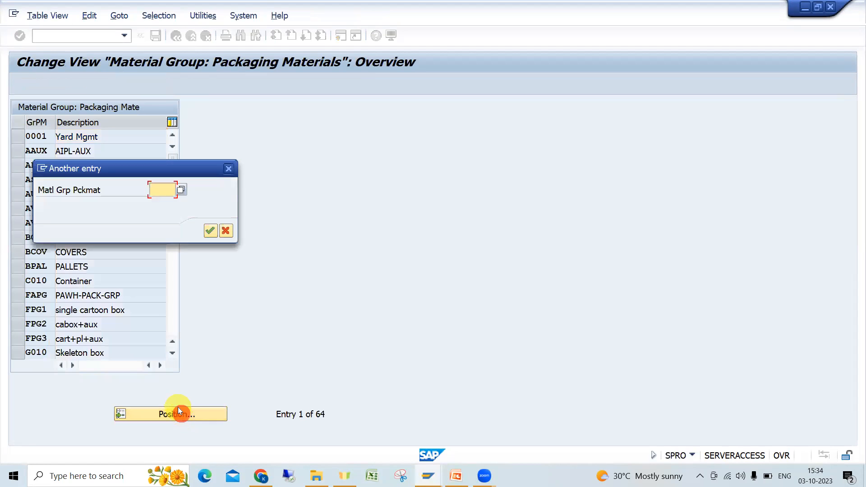
text(wm)
key(Return)
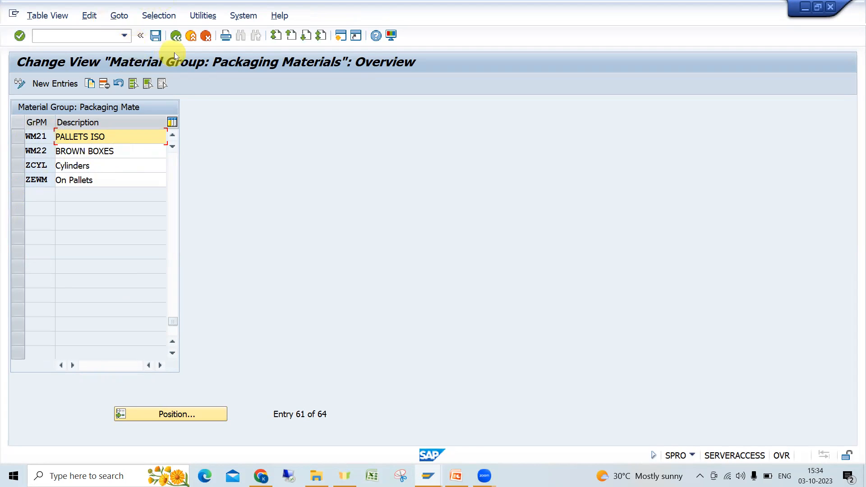
click(176, 37)
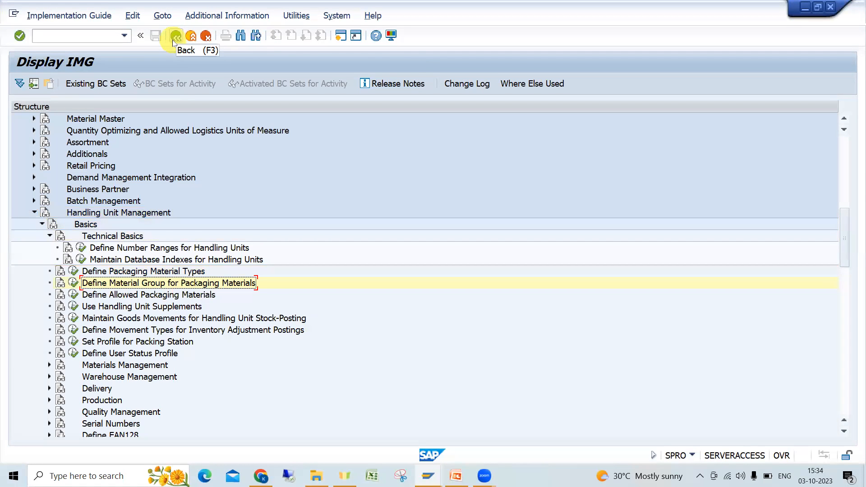
Mark the Handling Unit Management path to Define Allowed Packaging Materials in the IMG and open that activity
click(126, 295)
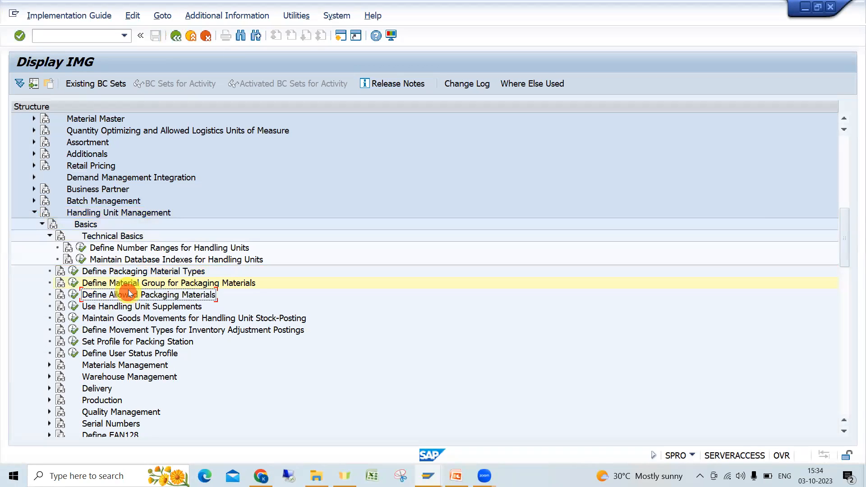
click(91, 215)
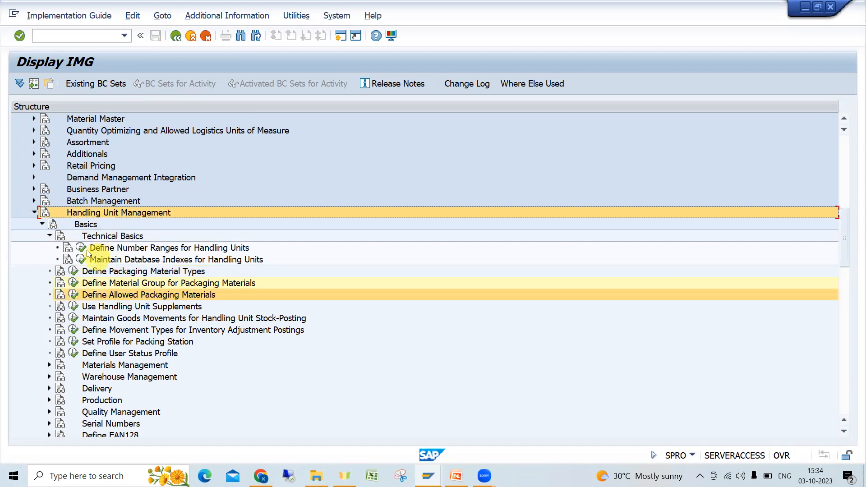
click(85, 225)
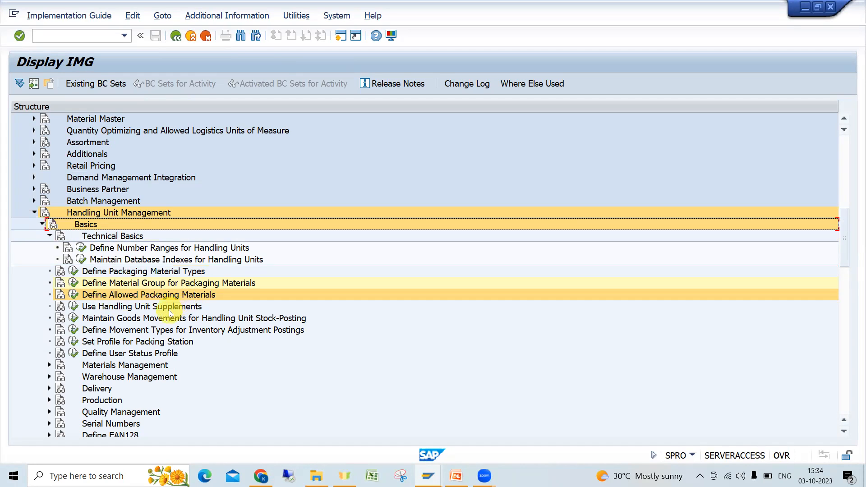
click(74, 296)
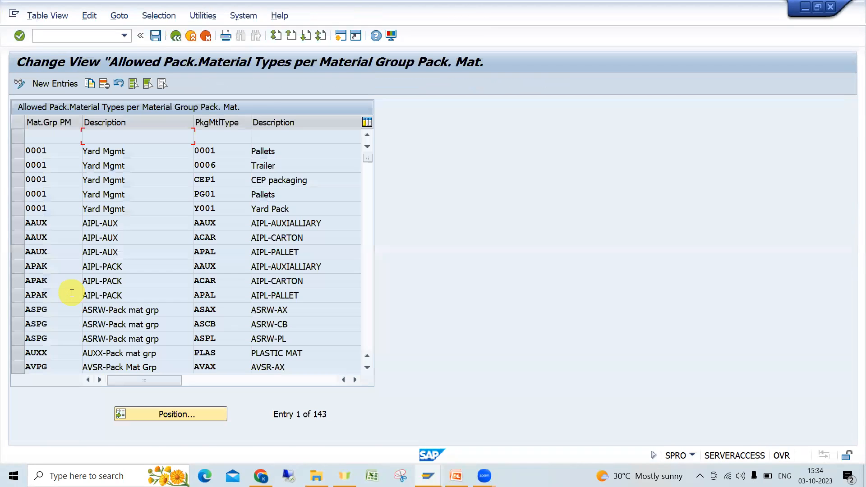
Position the allowed packaging material types list at W, review the WM21 and WM22 assignments and return to the IMG
click(166, 411)
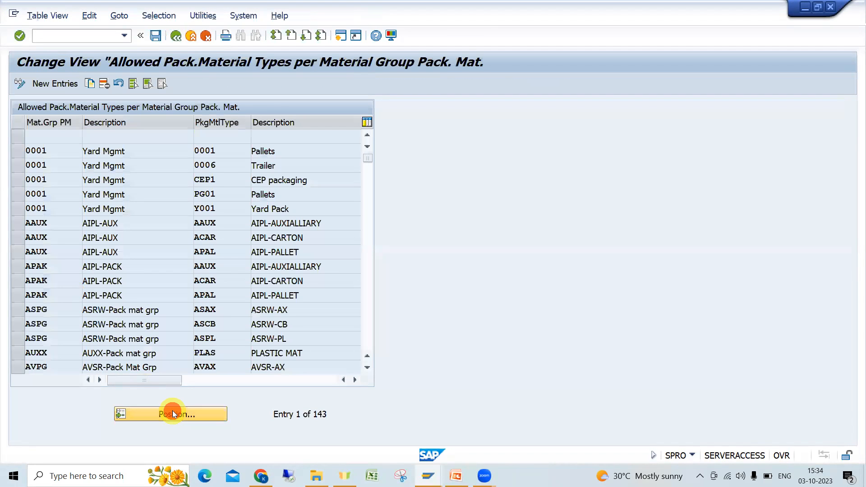
text(w)
key(Return)
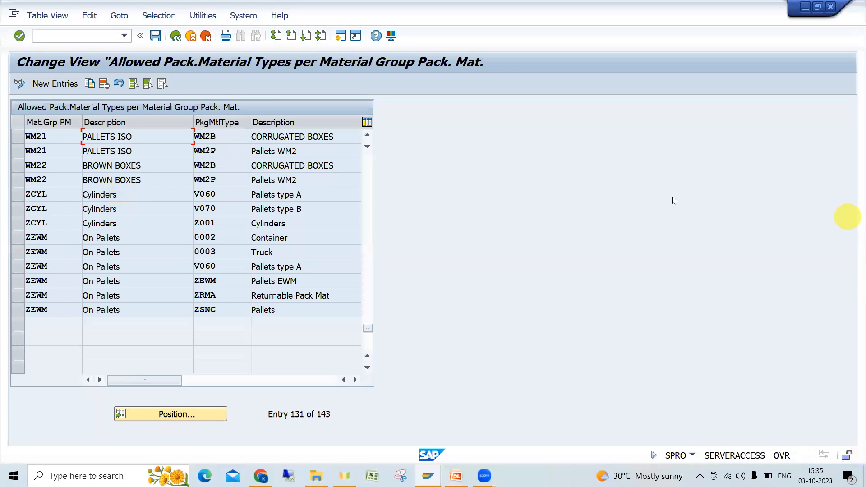
click(176, 36)
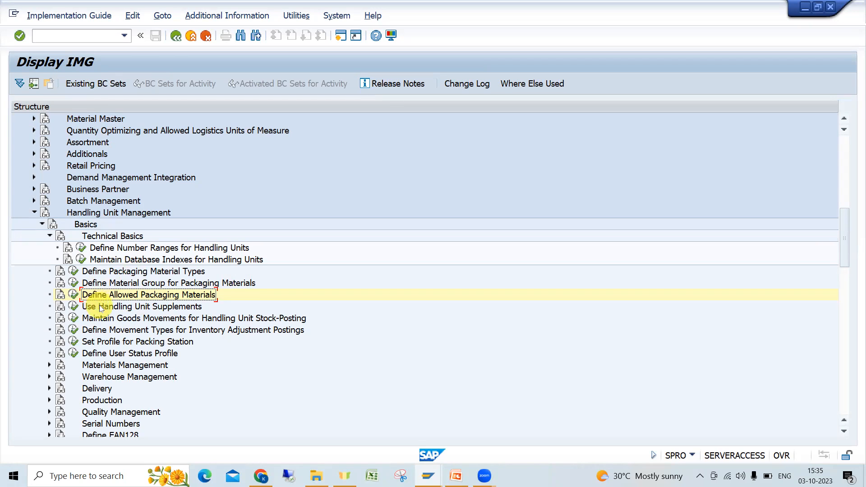
click(121, 260)
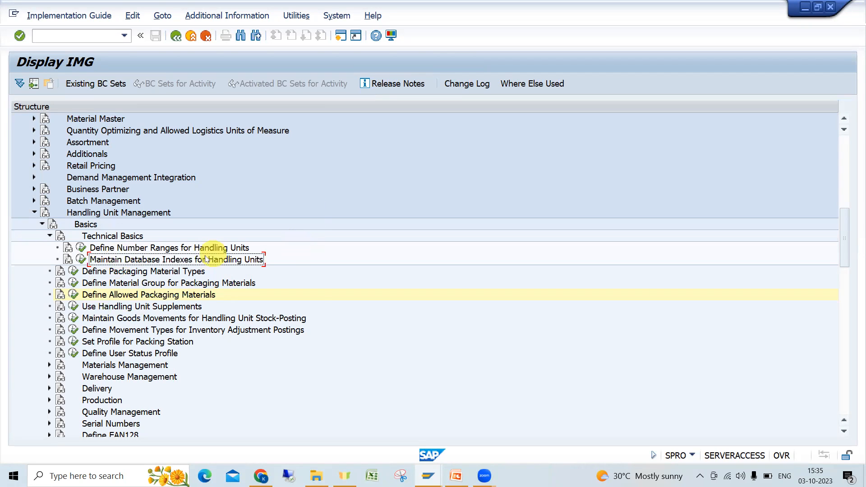
Highlight the IMG path from Handling Unit Management through Basics and Technical Basics to Define Number Ranges for Handling Units
click(168, 249)
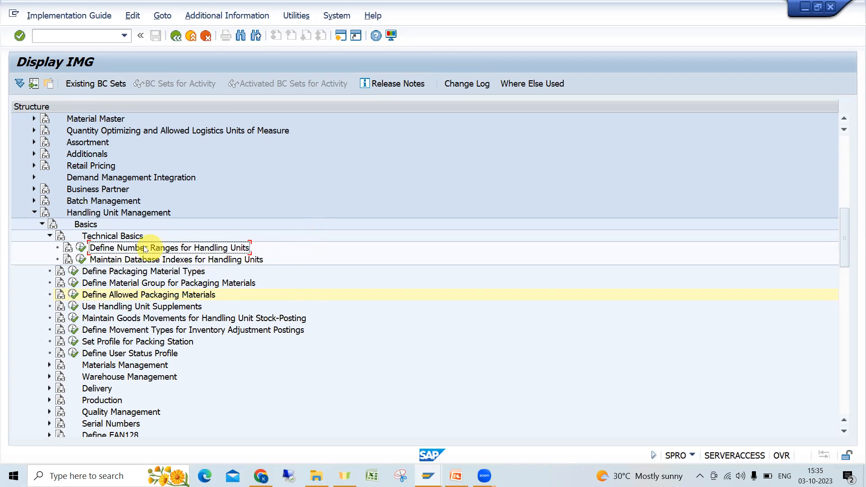
click(110, 236)
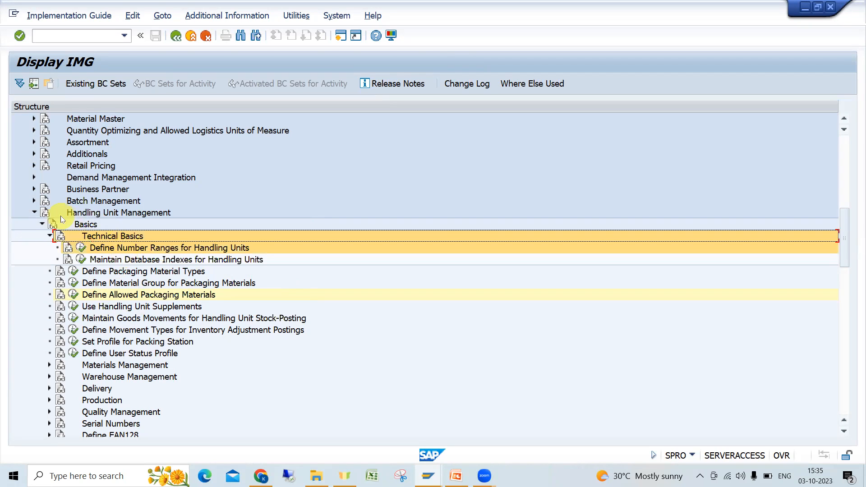
click(85, 225)
click(94, 213)
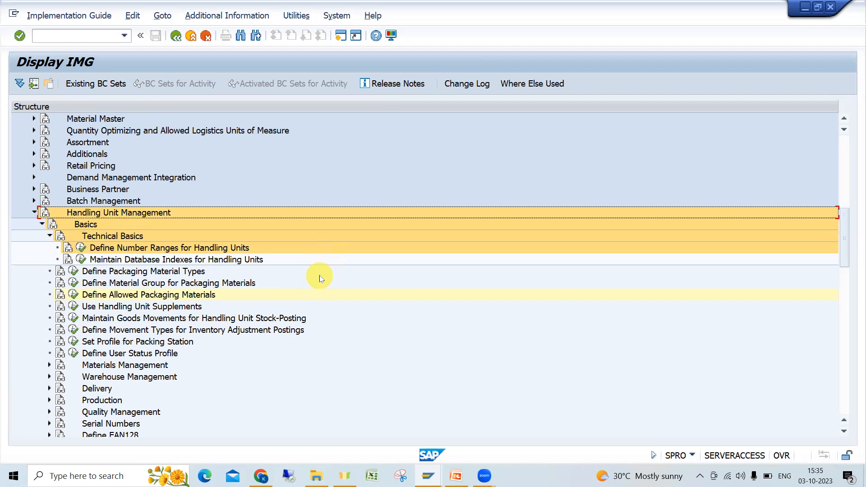
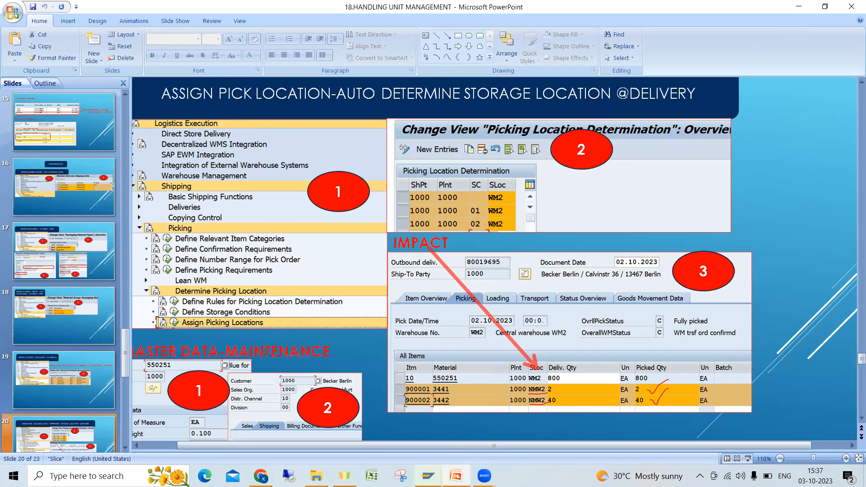
Switch to SAP to view the outbound delivery's picking items, and bring up the Display IMG session
mouse_move(434, 467)
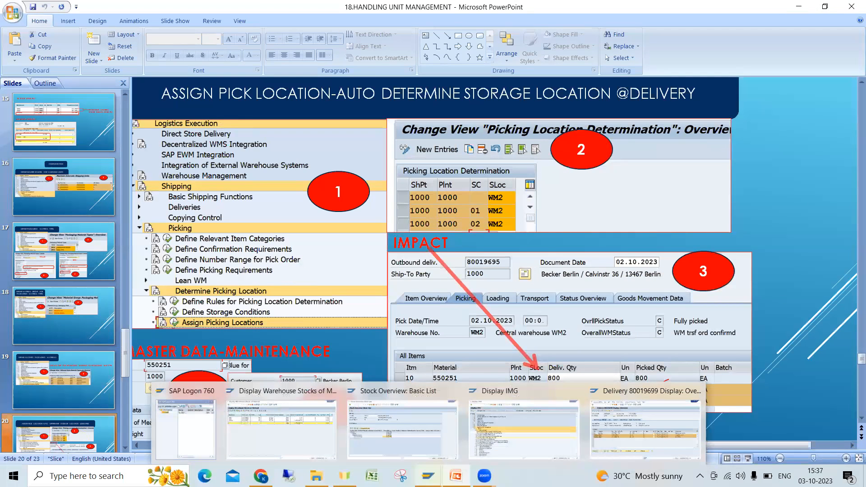
click(632, 424)
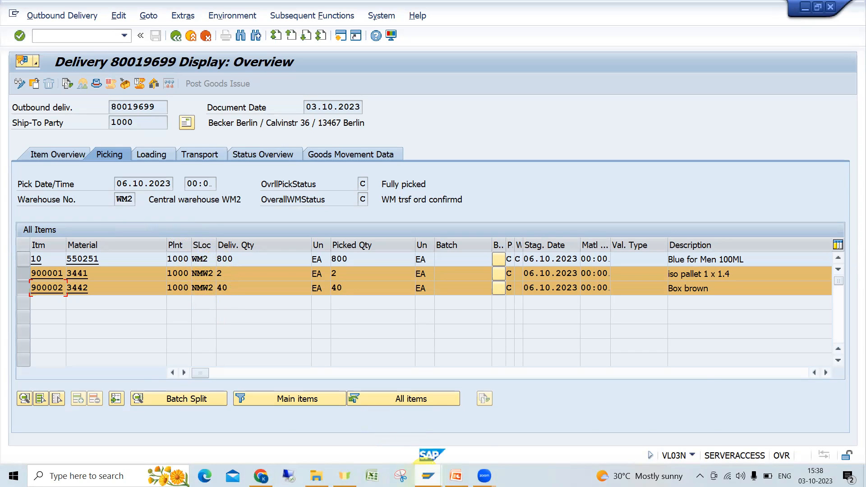
mouse_move(427, 469)
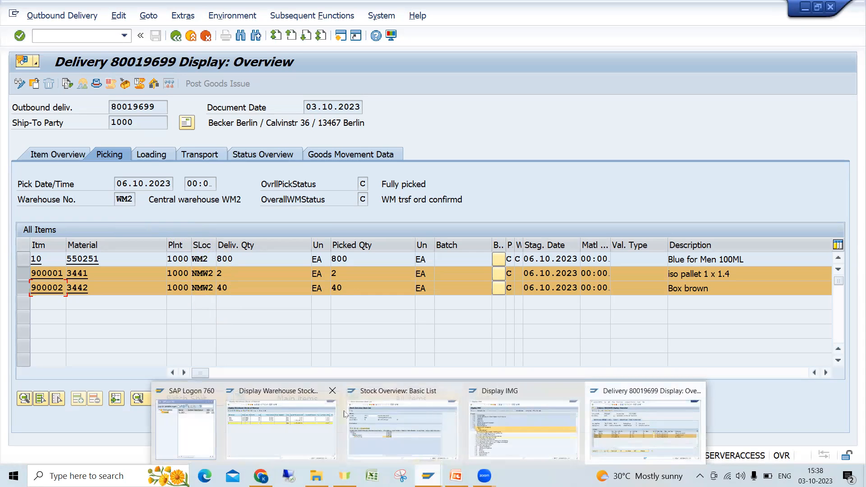
click(523, 417)
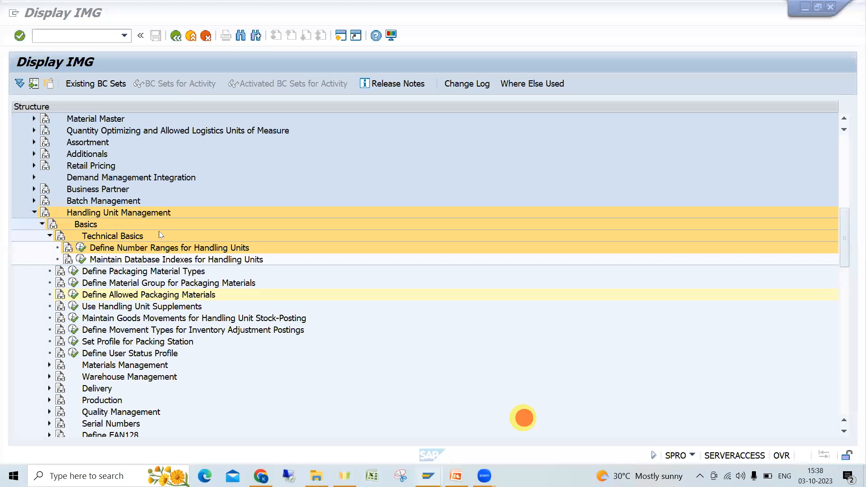
Collapse the Handling Unit Management and Logistics - General nodes in the IMG structure
click(34, 213)
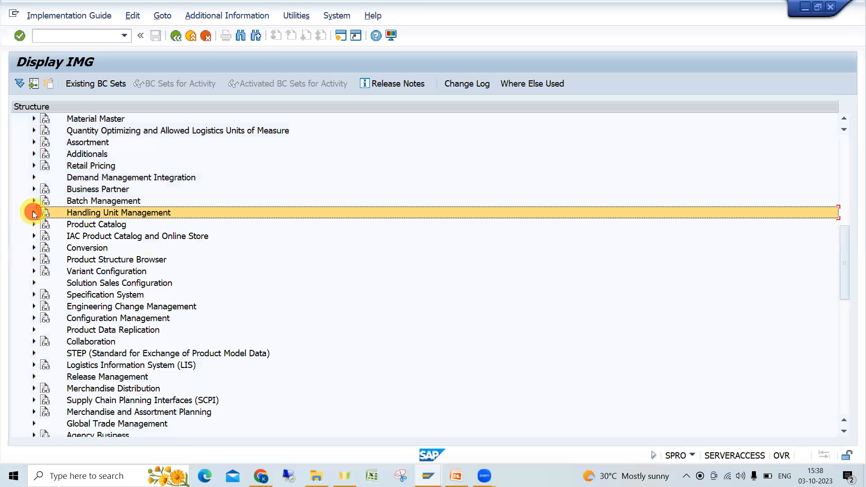
scroll(35, 213, up, 2)
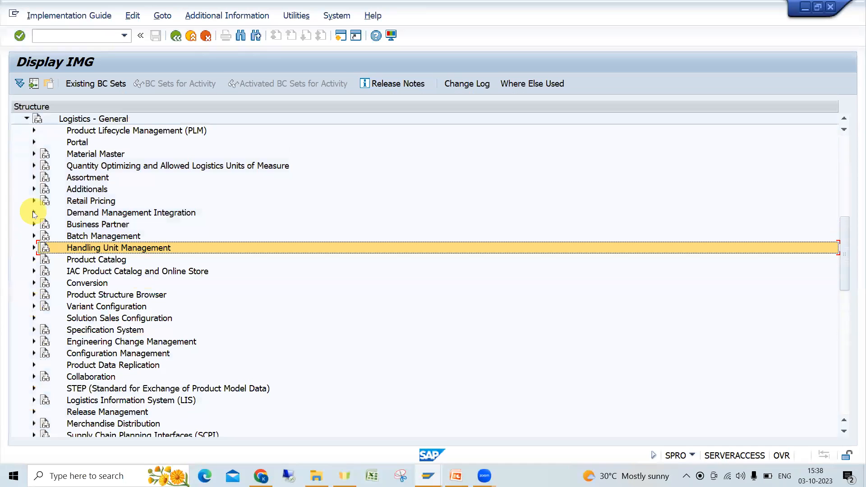
click(27, 119)
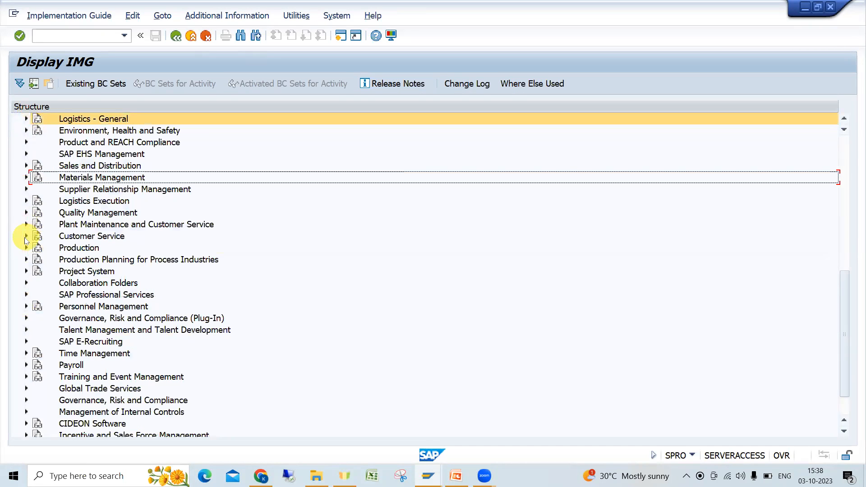
Expand Logistics Execution, Shipping, Picking and Determine Picking Location in the IMG structure
click(26, 199)
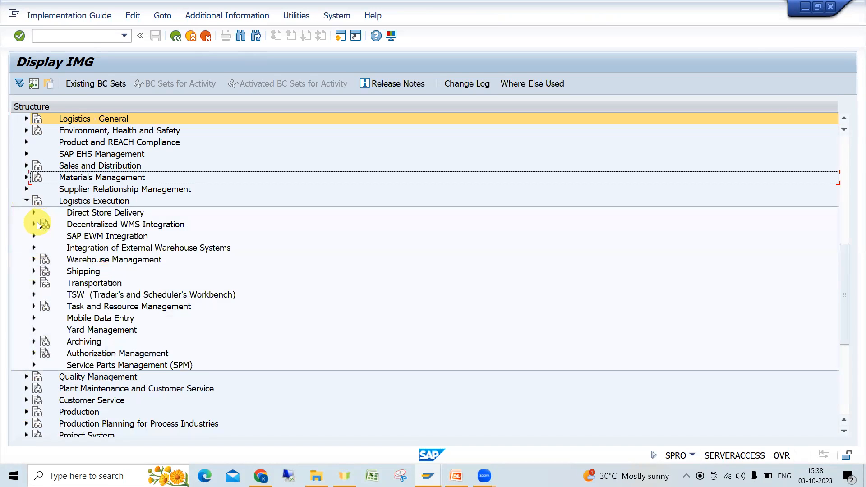
click(36, 270)
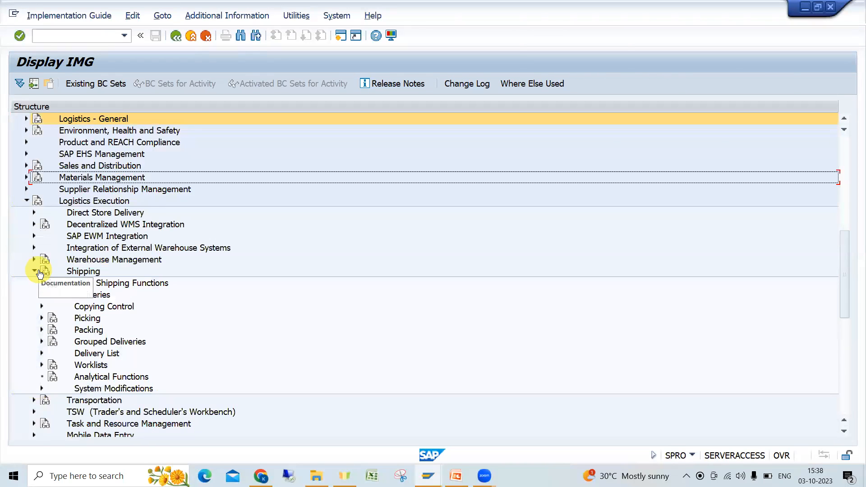
click(41, 318)
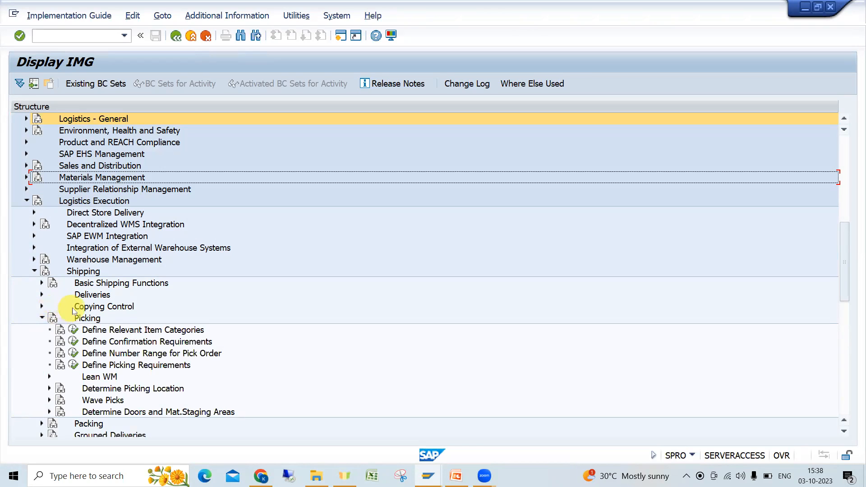
click(50, 389)
Highlight Assign Picking Locations together with its parent nodes Determine Picking Location, Picking, Shipping and Logistics Execution
click(144, 411)
ctrl+click(136, 376)
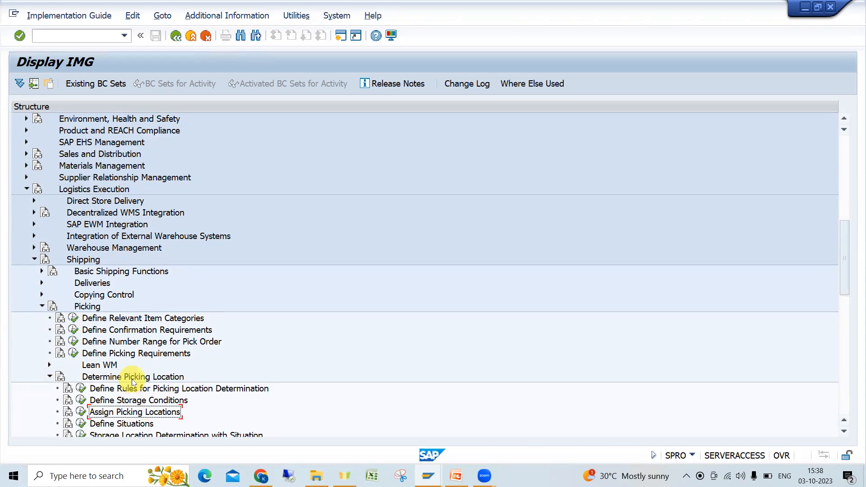
ctrl+click(90, 308)
ctrl+click(82, 261)
ctrl+click(97, 192)
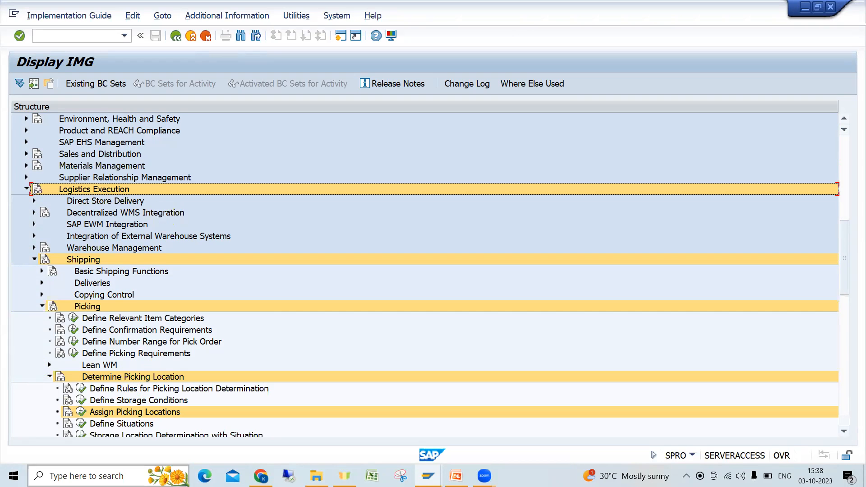
Open Assign Picking Locations and position the table at shipping point 1000, plant 1000, storage condition 01
click(79, 412)
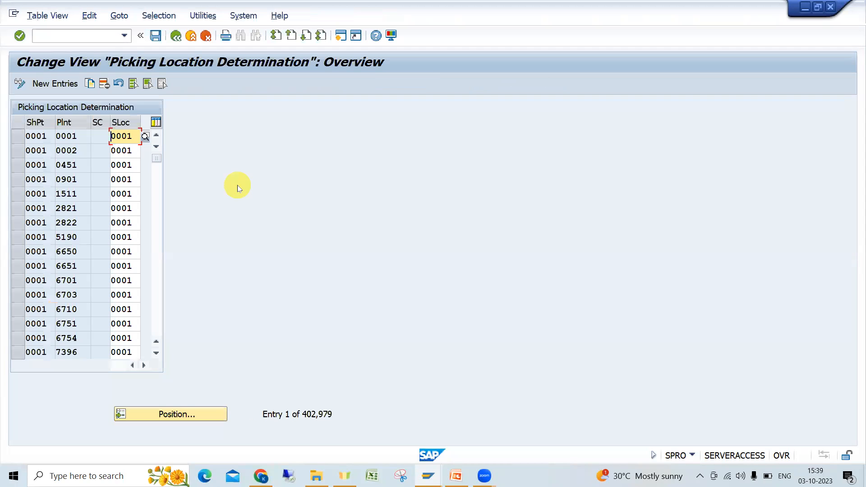
click(196, 415)
text(1000)
key(Tab)
text(1000)
key(Tab)
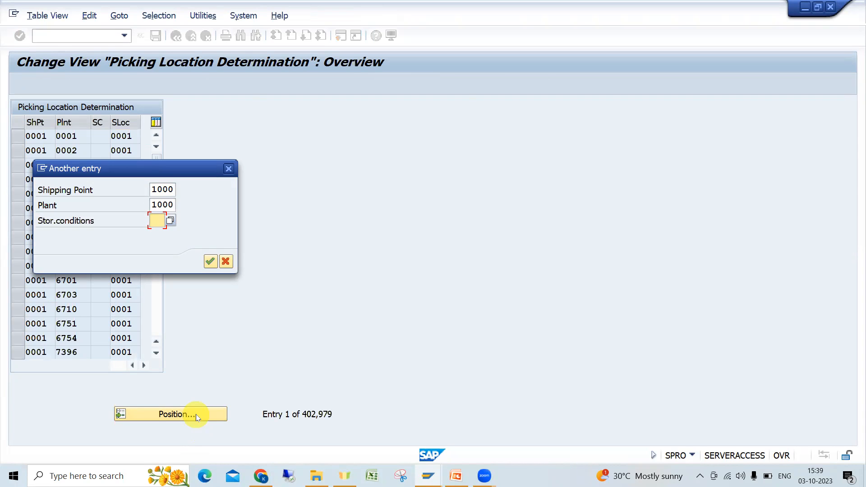
key(F4)
key(Return)
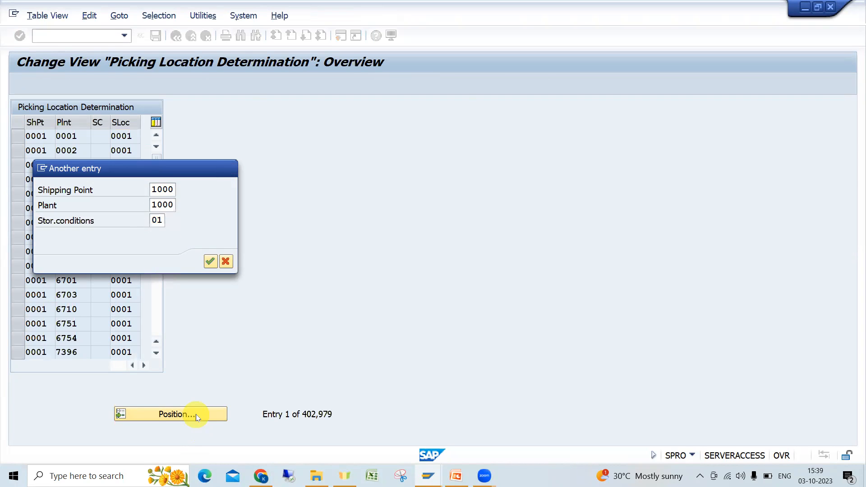
key(Return)
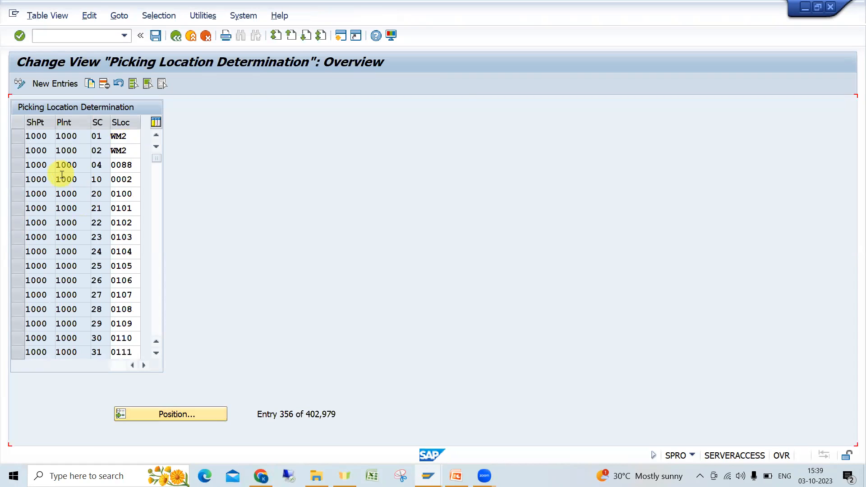
Mark the shipping point 1000, plant 1000 entries with blank, 01 and 02 storage conditions that determine storage location WM2
scroll(64, 176, up, 1)
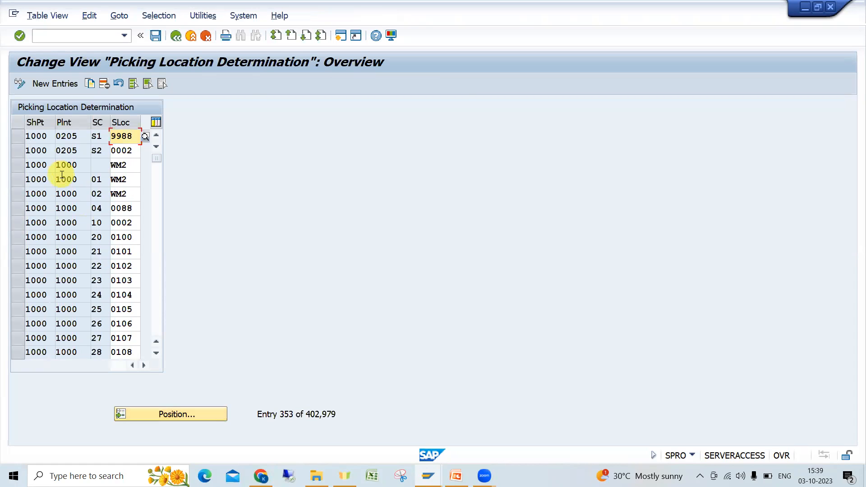
click(17, 165)
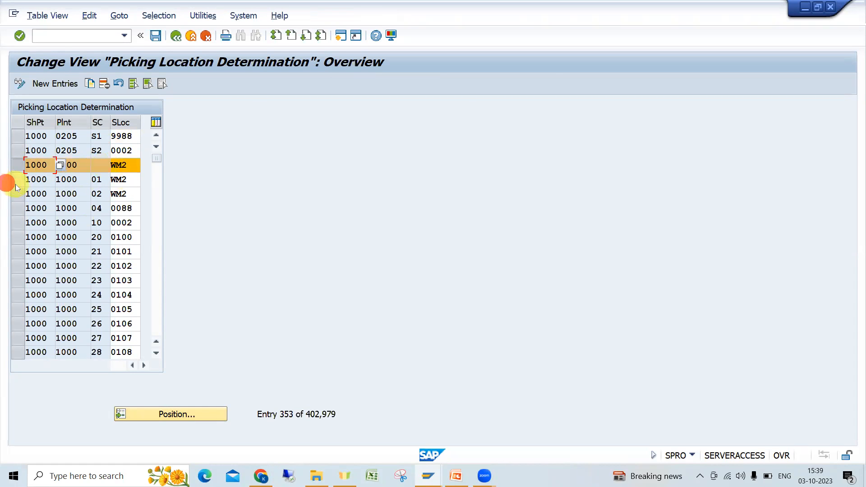
click(17, 182)
click(20, 195)
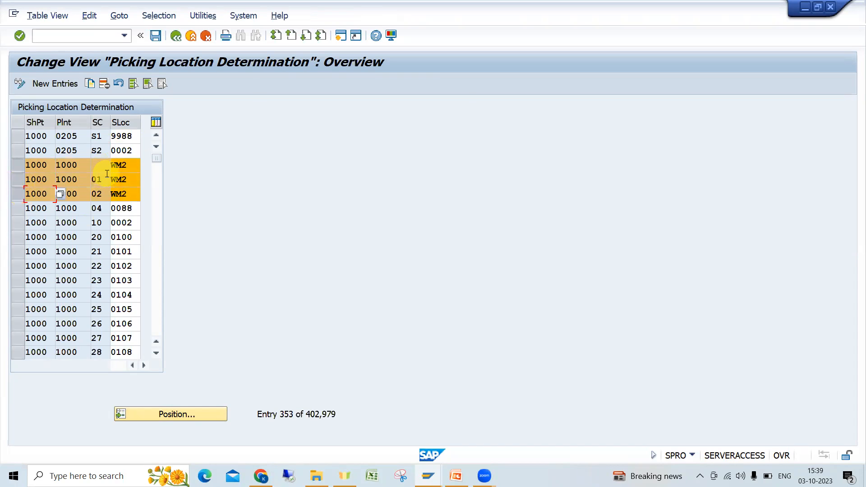
click(119, 166)
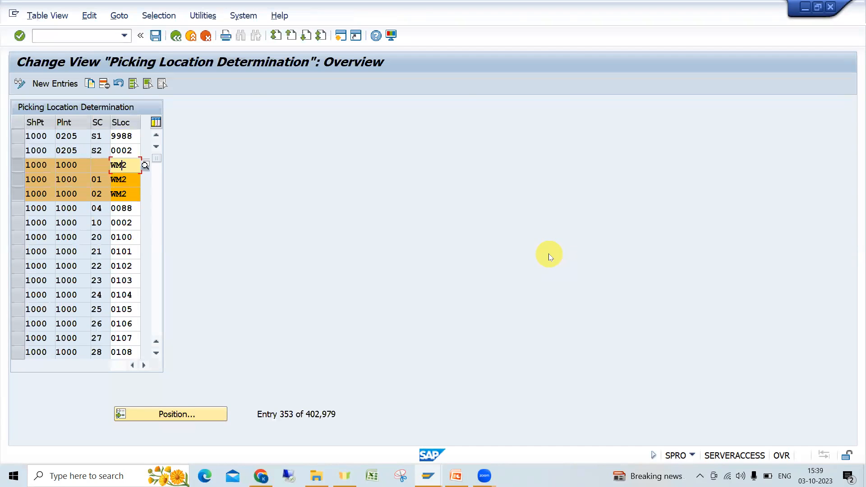
Switch to the PowerPoint presentation and zoom out to 100% to examine the pick location slide's delivery impact and master data maintenance
mouse_move(455, 476)
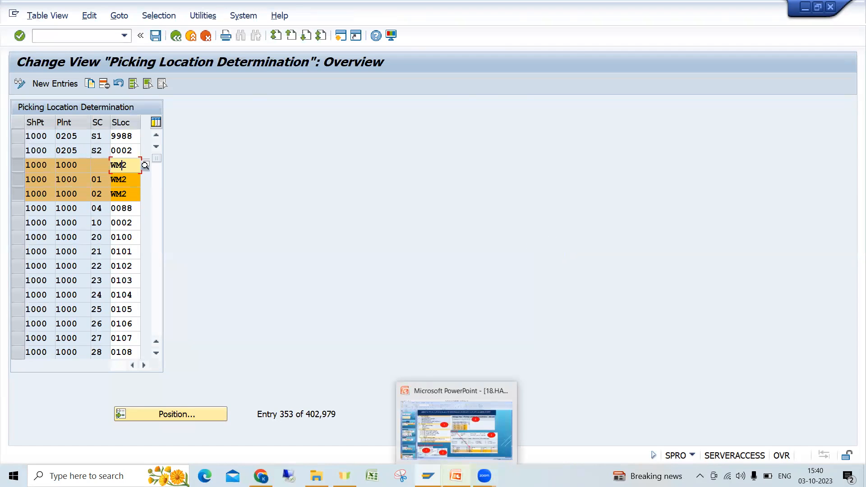
click(467, 437)
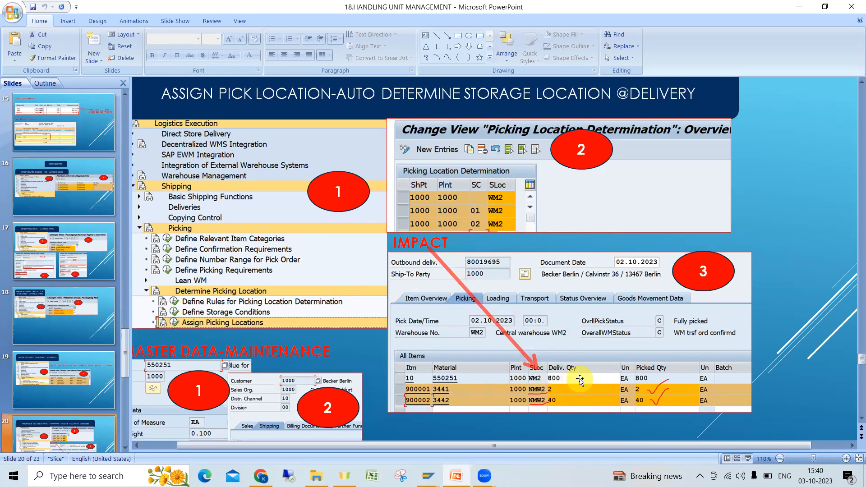
scroll(584, 343, down, 3)
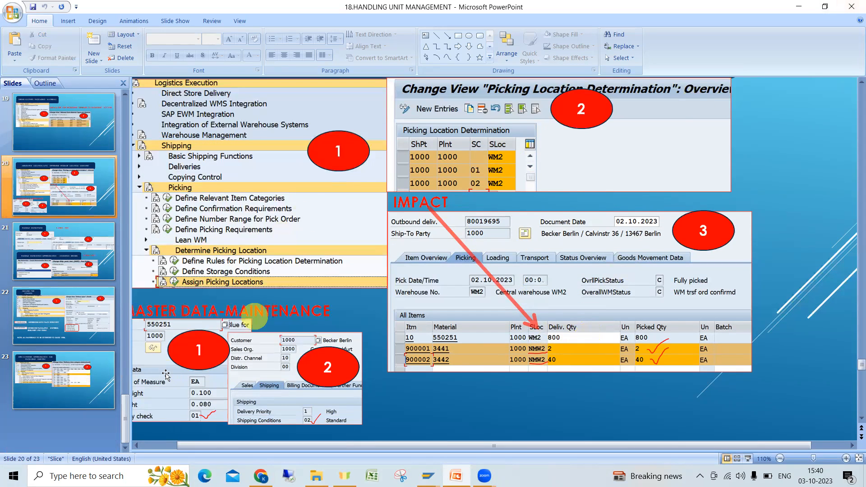
click(780, 459)
scroll(518, 380, down, 1)
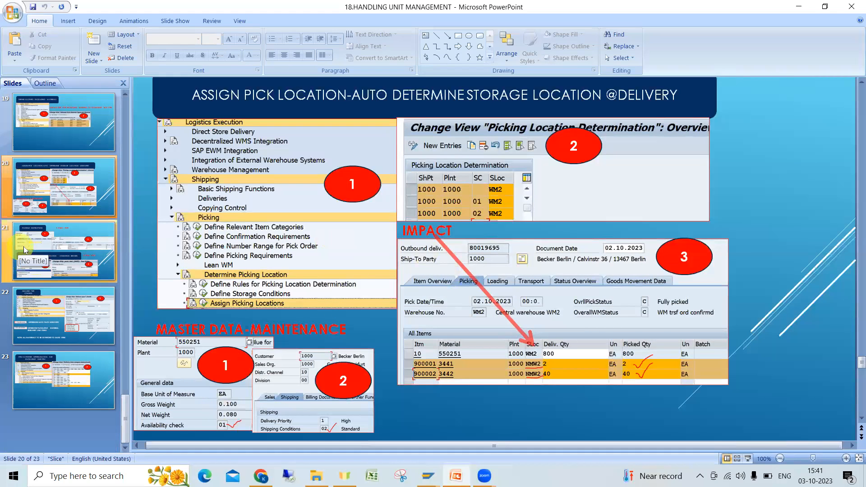
View the packing instruction slide 21, and go back to slide 4 with the box and pallet illustration
click(71, 243)
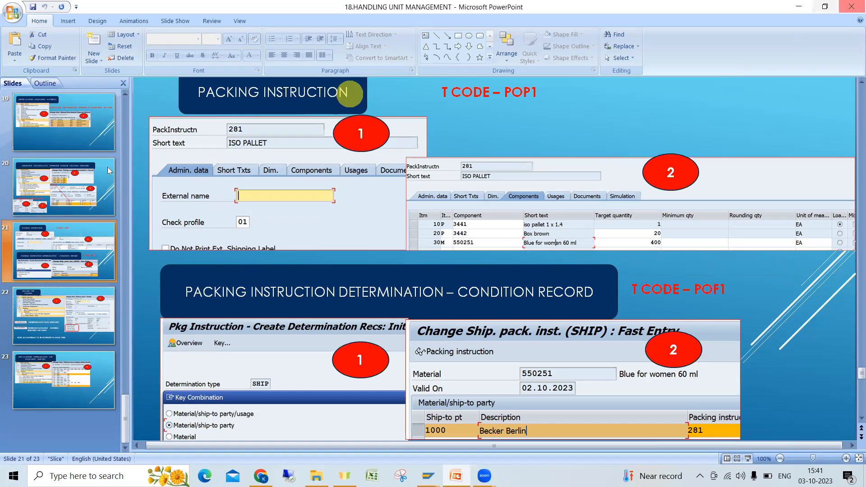
scroll(89, 228, up, 5)
scroll(89, 228, up, 6)
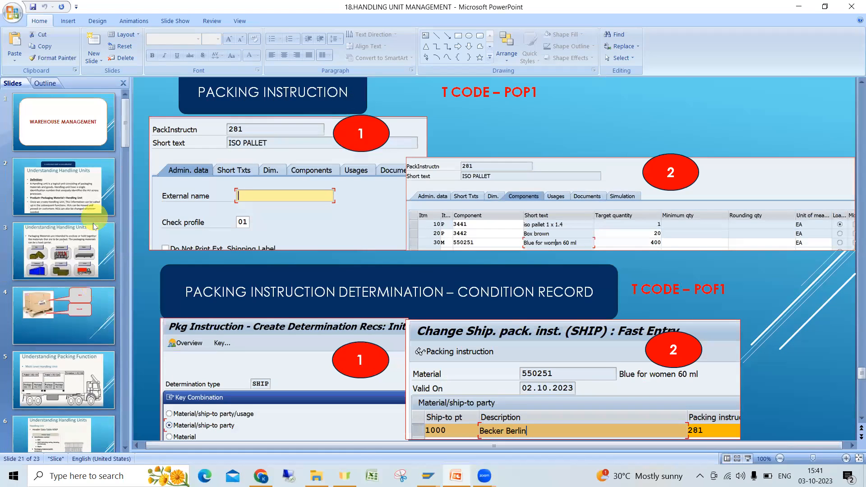
click(87, 298)
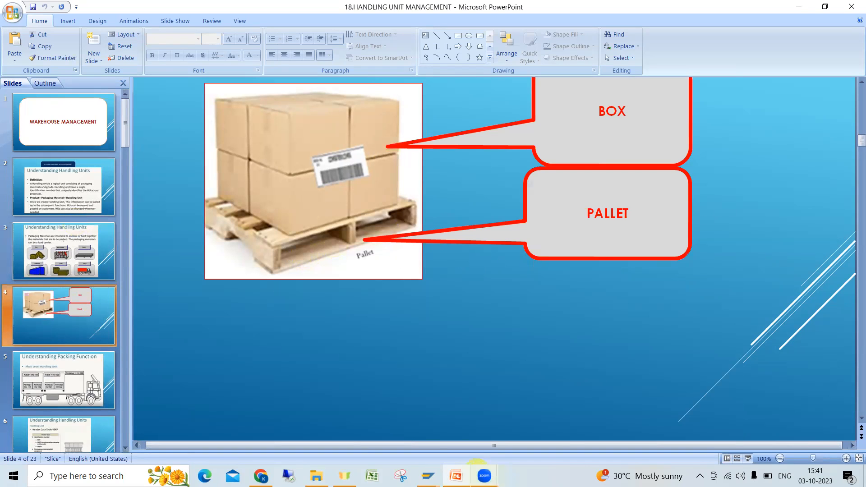
Switch to the SAP delivery display, start POP1 in a new session and begin a packing instruction without entering an instruction number
mouse_move(427, 471)
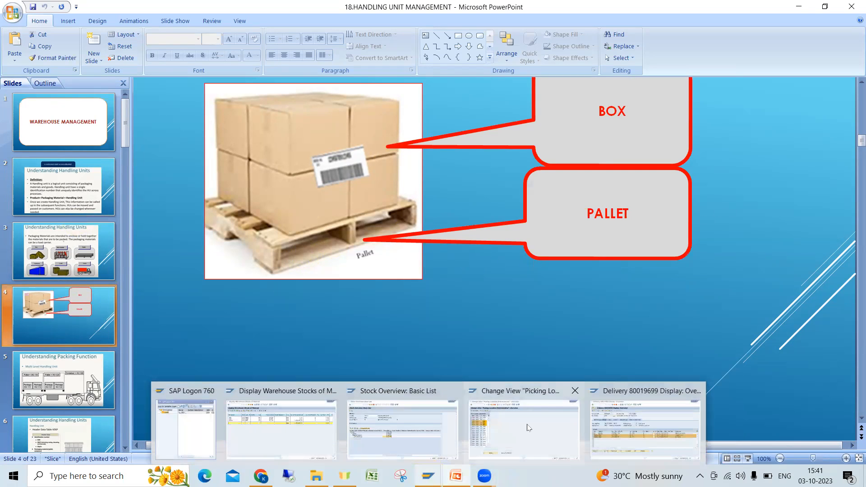
click(620, 424)
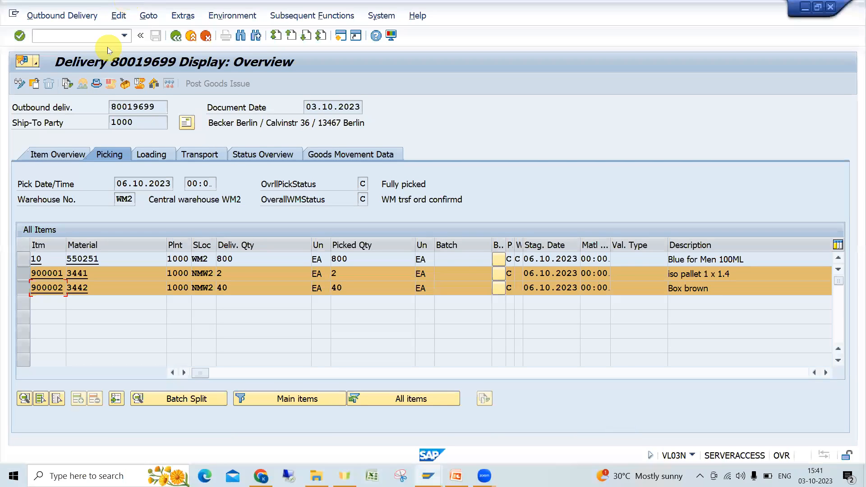
click(341, 36)
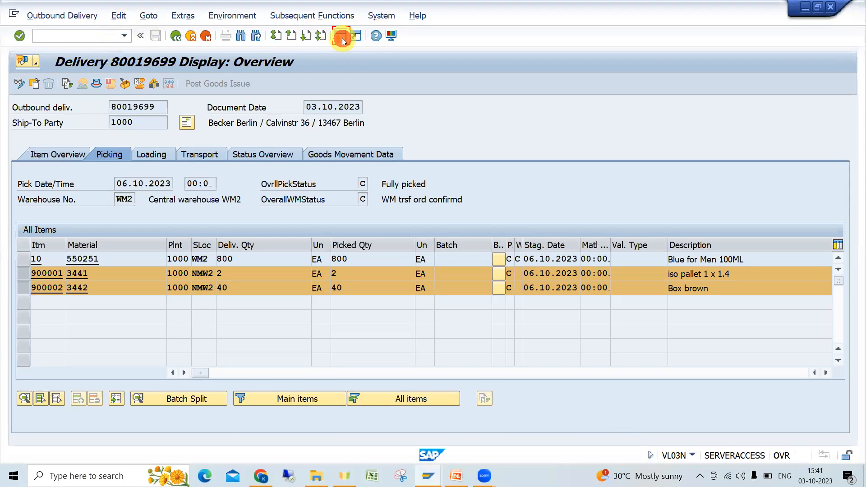
text(pop1)
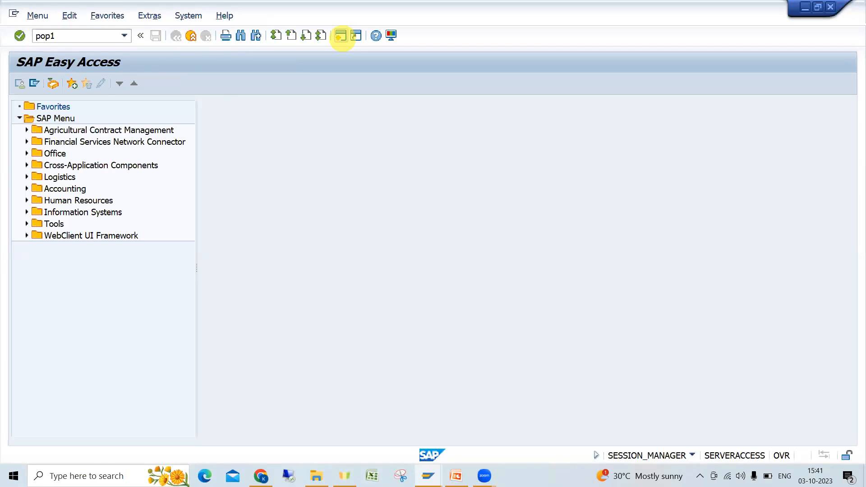
key(Return)
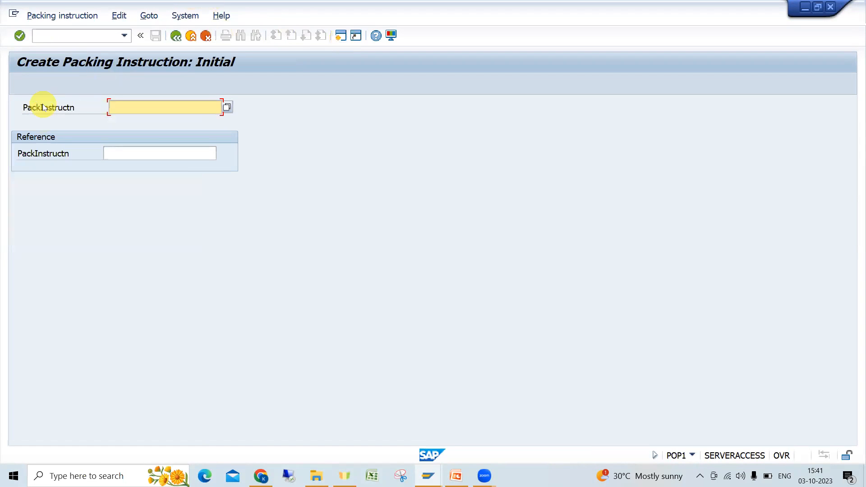
key(Return)
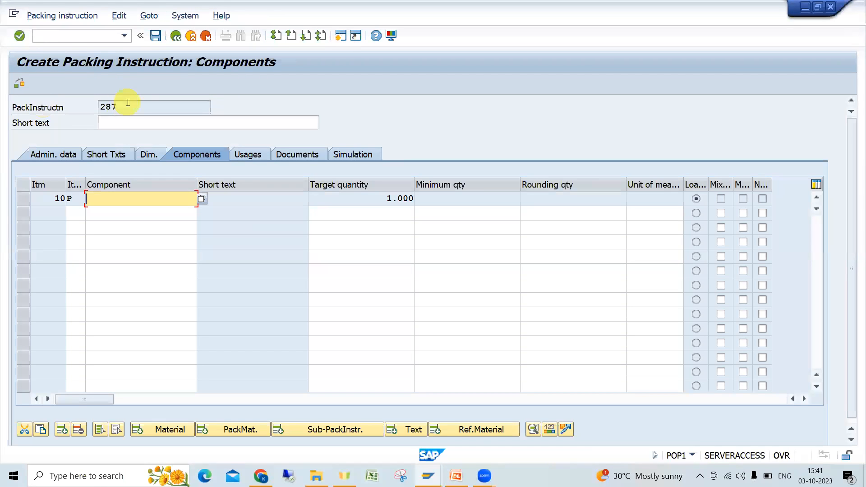
Enter ISO PALLET as the packing instruction's short text and assign component 3441 to packaging item 10
click(121, 117)
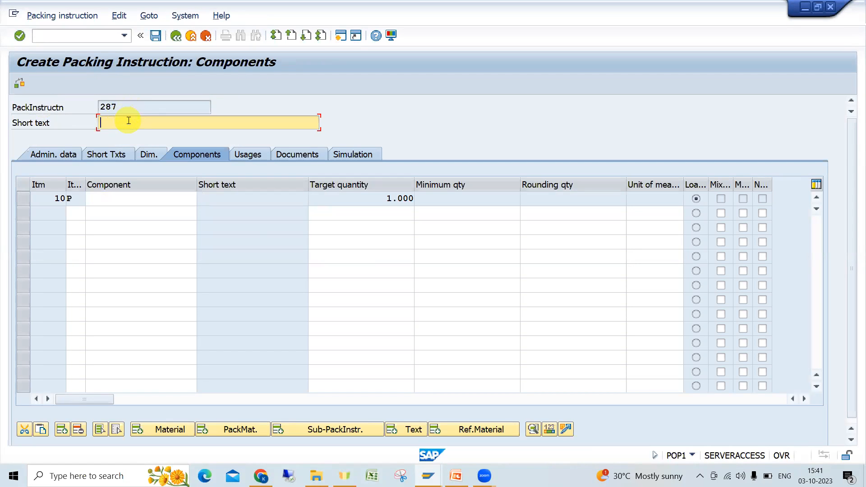
text(ISO)
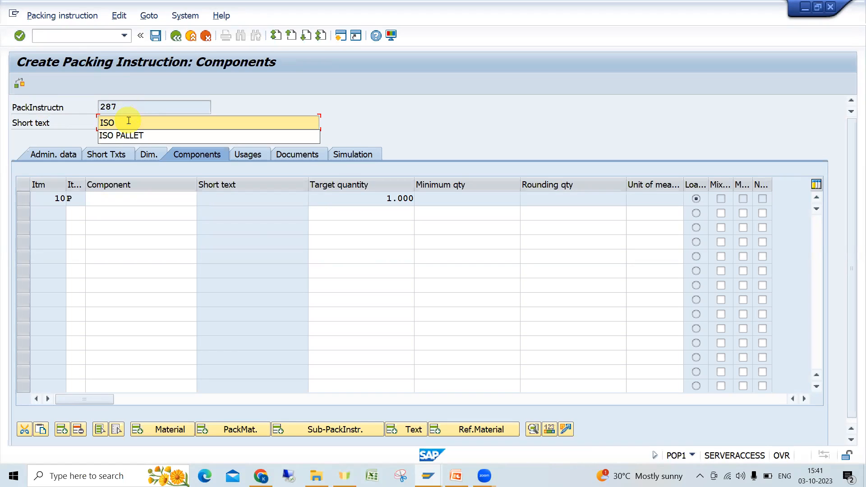
click(151, 136)
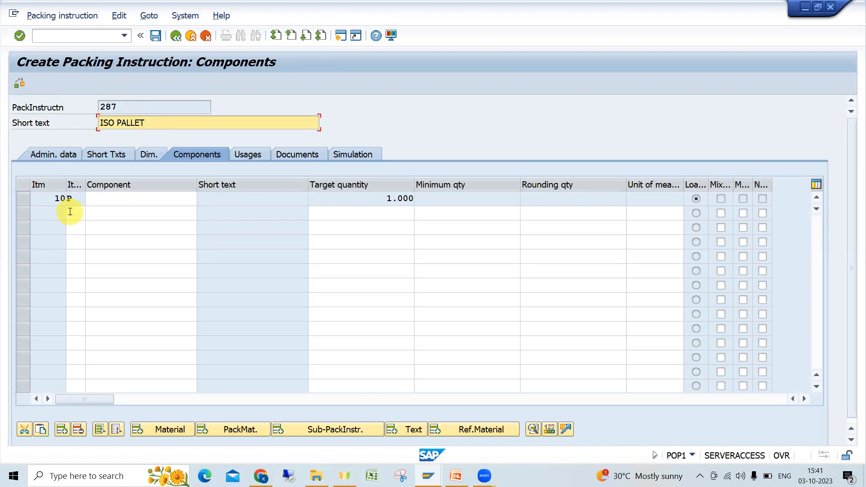
click(113, 199)
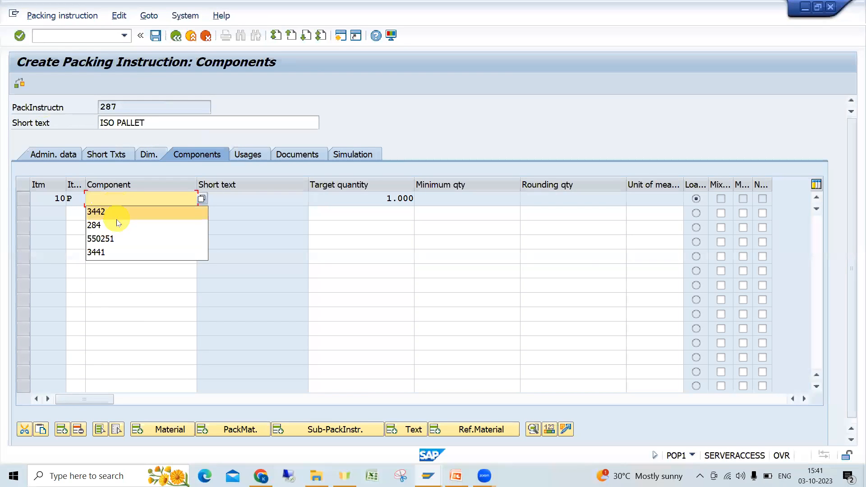
click(129, 252)
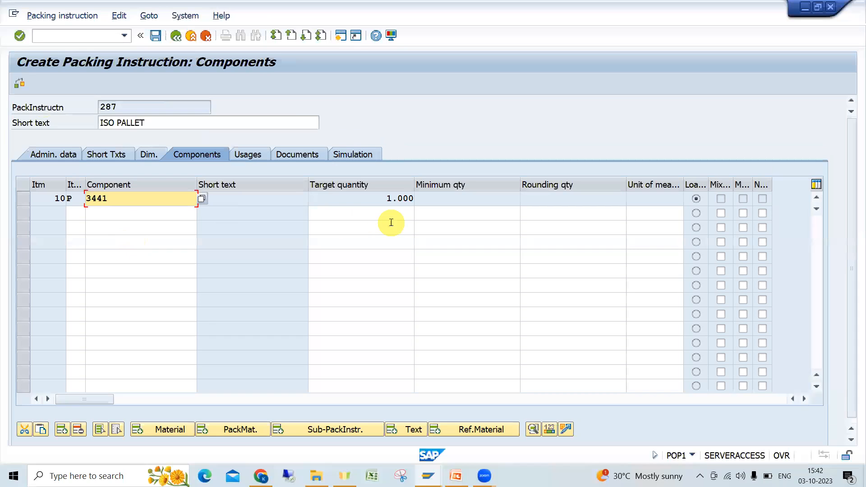
Add a second packaging item of category P with component 3442 and target quantity 20
click(75, 214)
text(P)
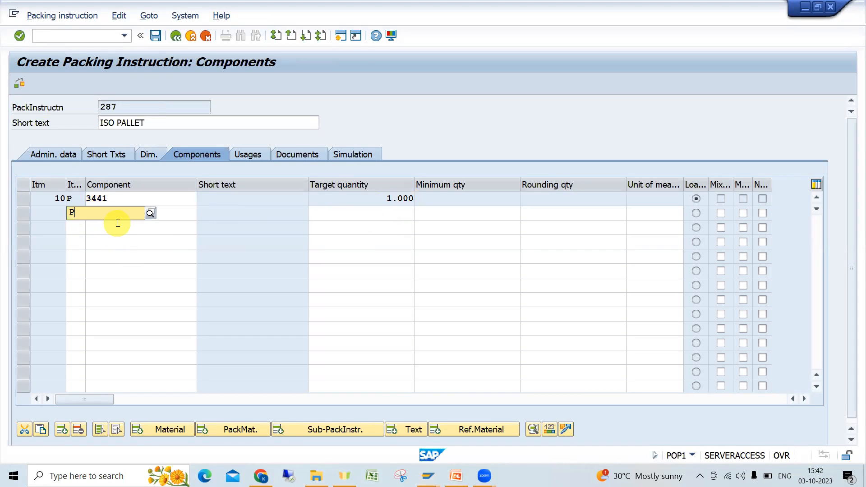
key(Tab)
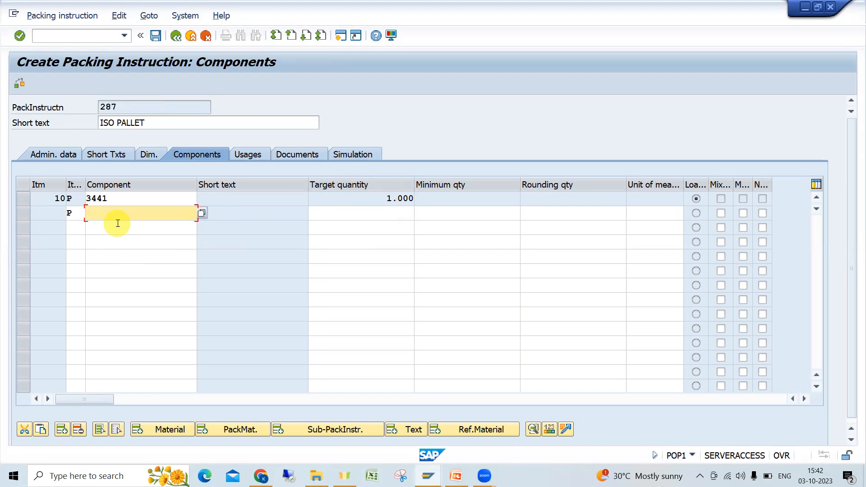
text(3)
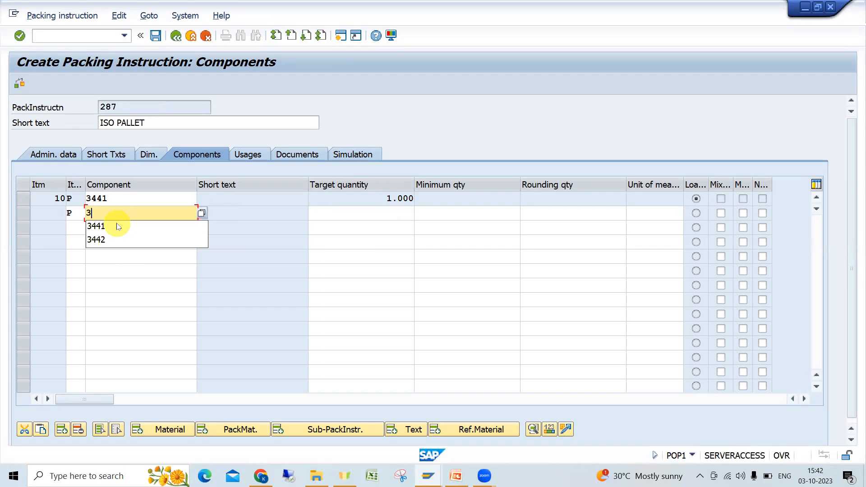
text(44)
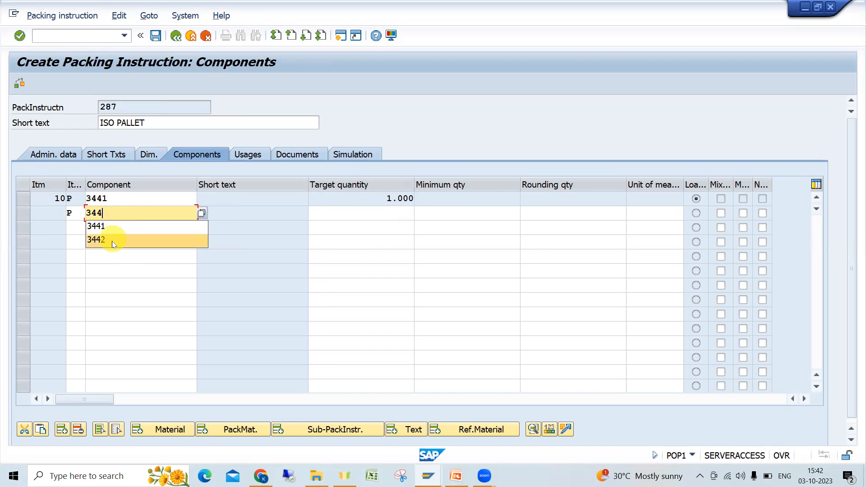
click(110, 239)
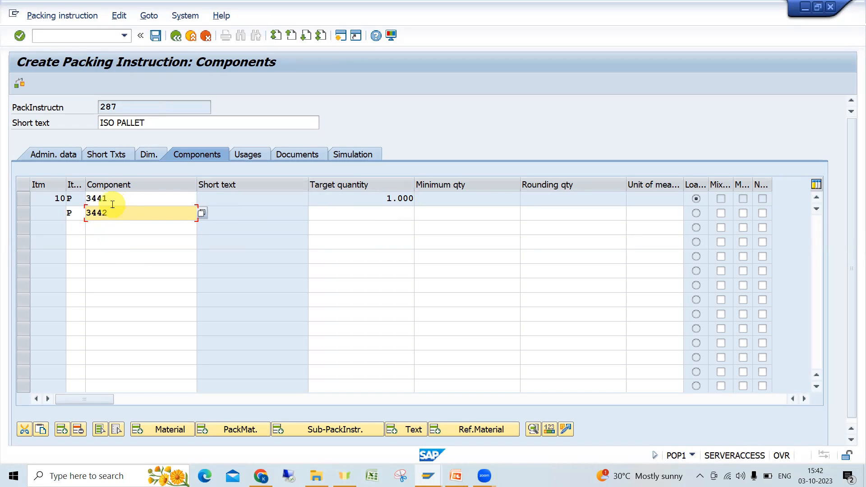
click(379, 209)
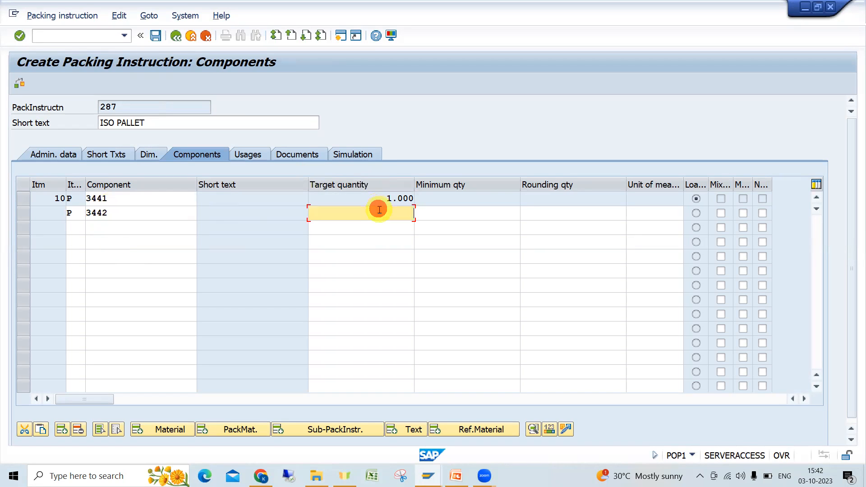
text(20)
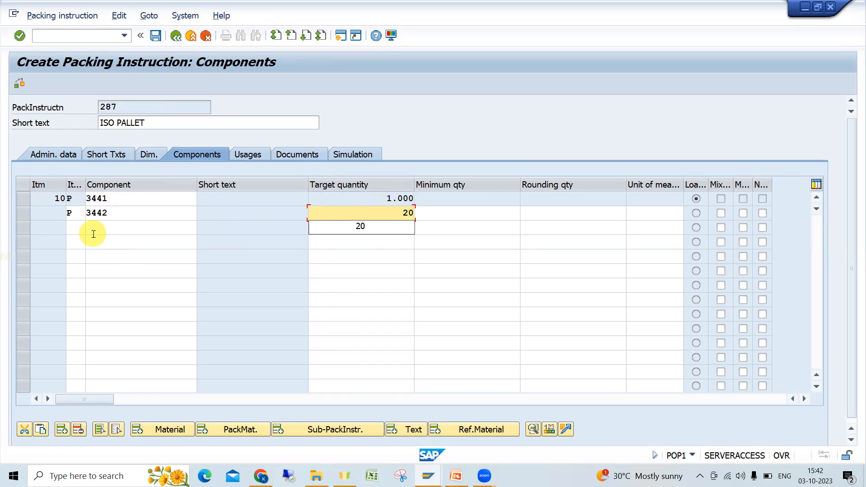
Add a material item of category M with component 550251 and target quantity 400
click(76, 228)
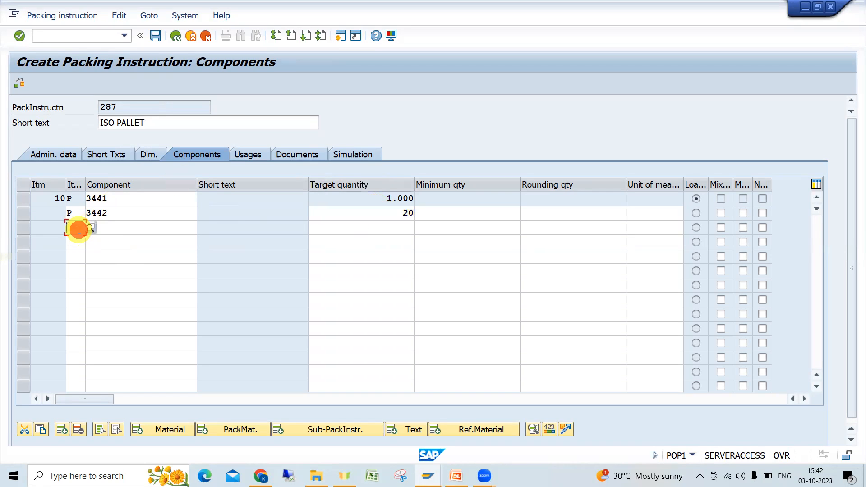
text(M)
click(101, 255)
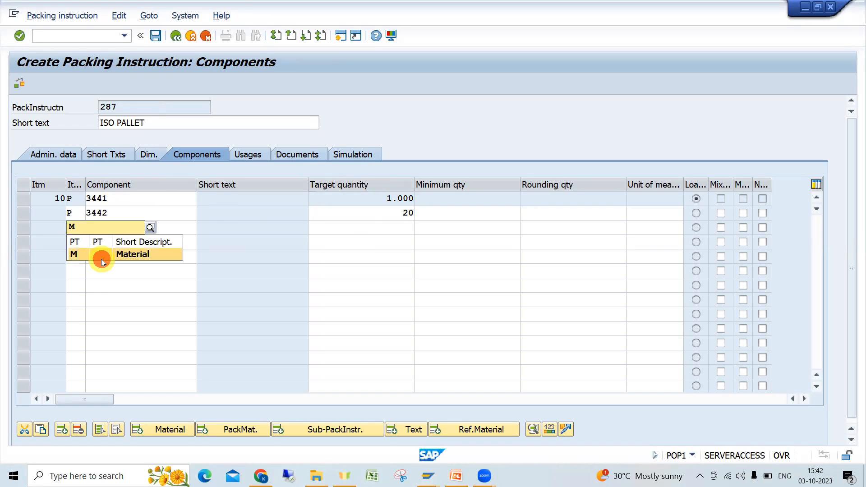
click(170, 228)
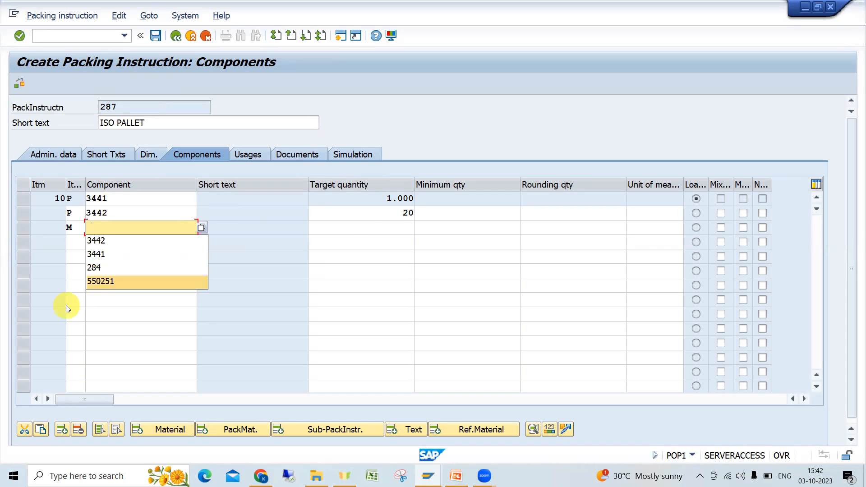
click(120, 278)
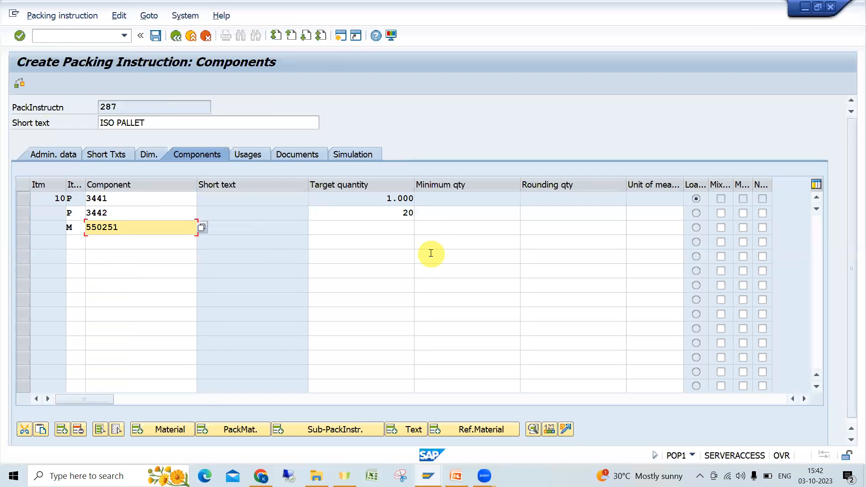
click(401, 230)
text(400)
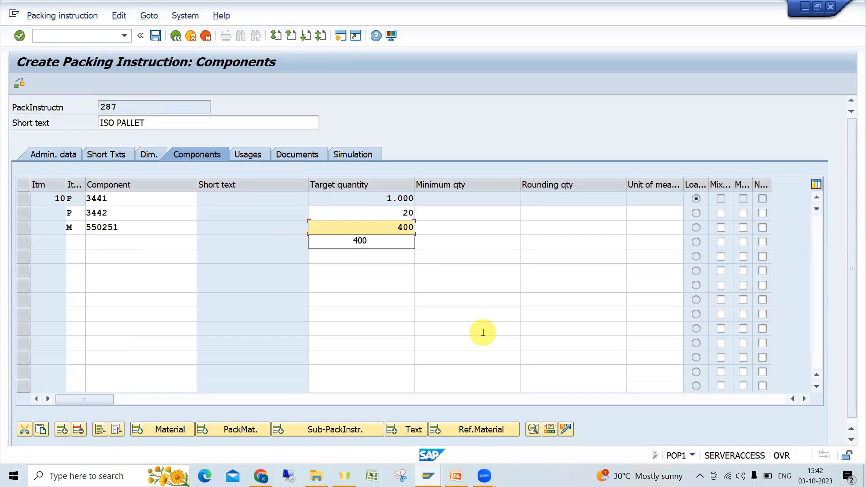
click(514, 270)
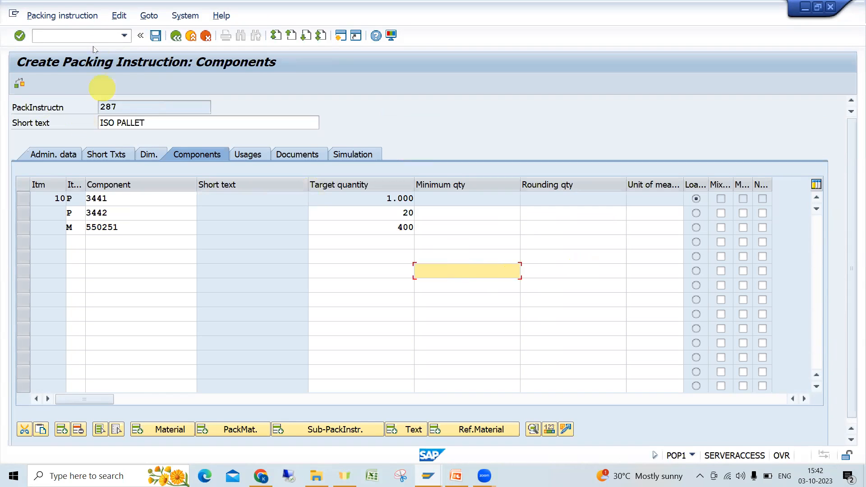
Leave the unsaved packing instruction and restart transaction POP1 at its initial screen
click(62, 16)
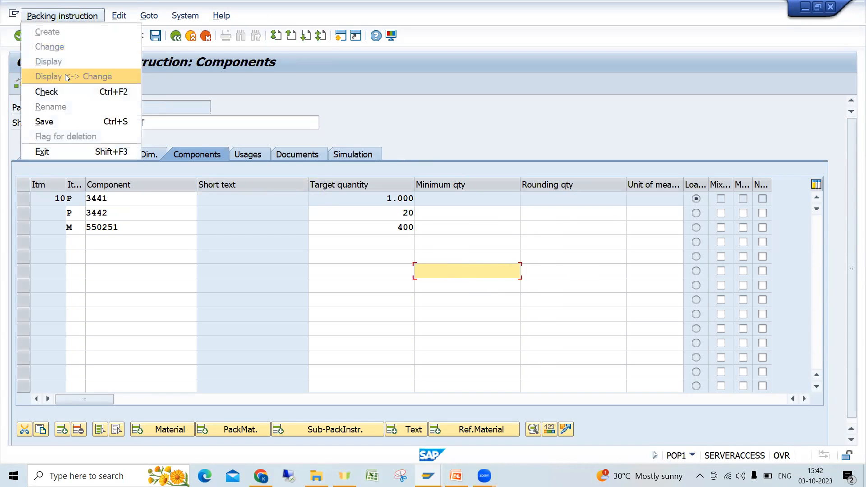
click(206, 93)
click(107, 35)
text(/N[)
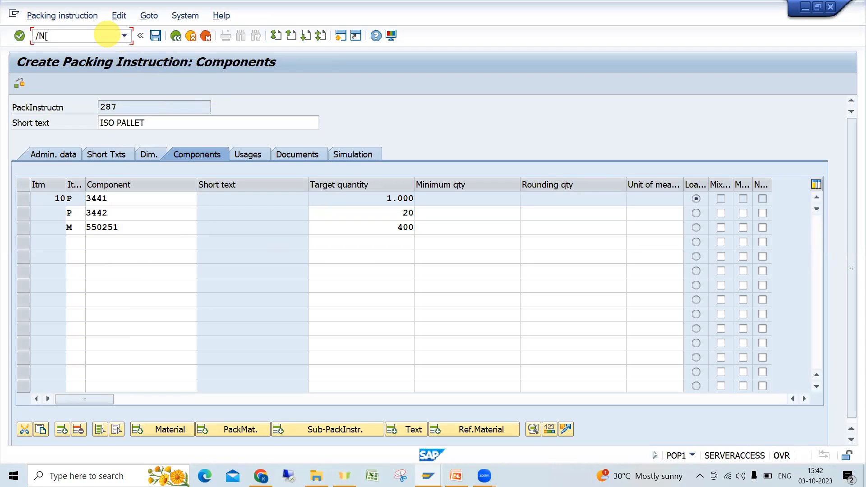
text(POP)
key(Return)
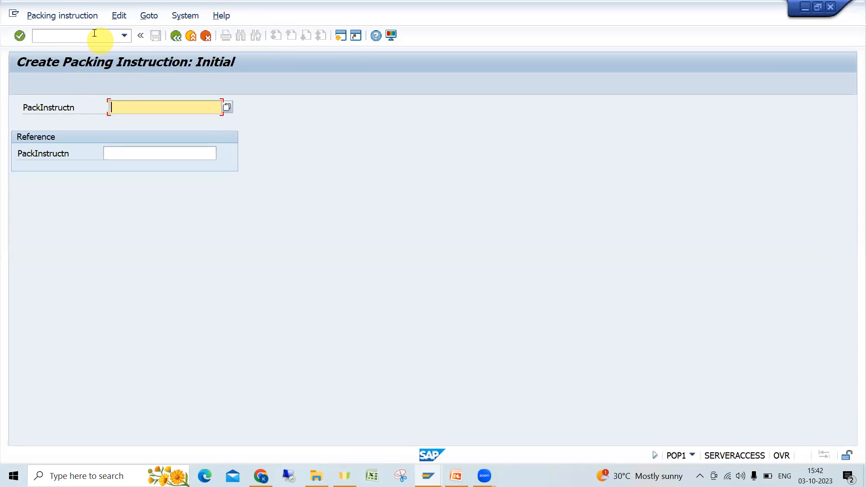
Display packing instruction 281, and review its component list and administrative data
click(81, 16)
click(90, 61)
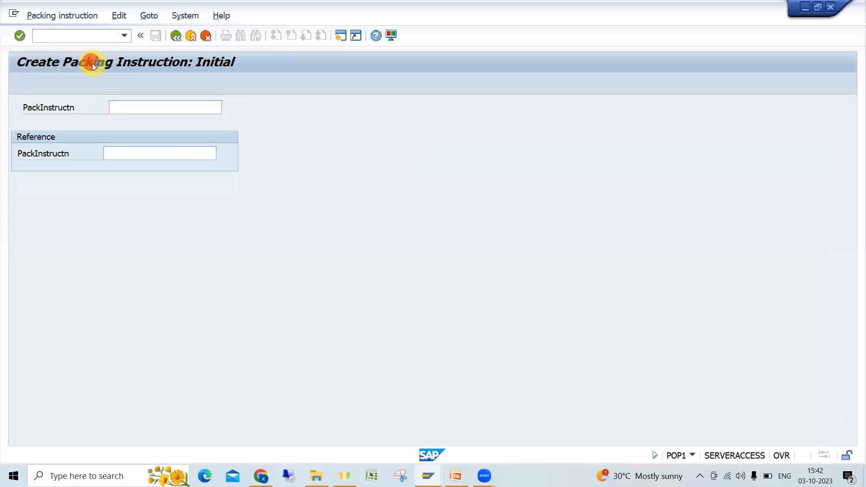
text(281)
key(Return)
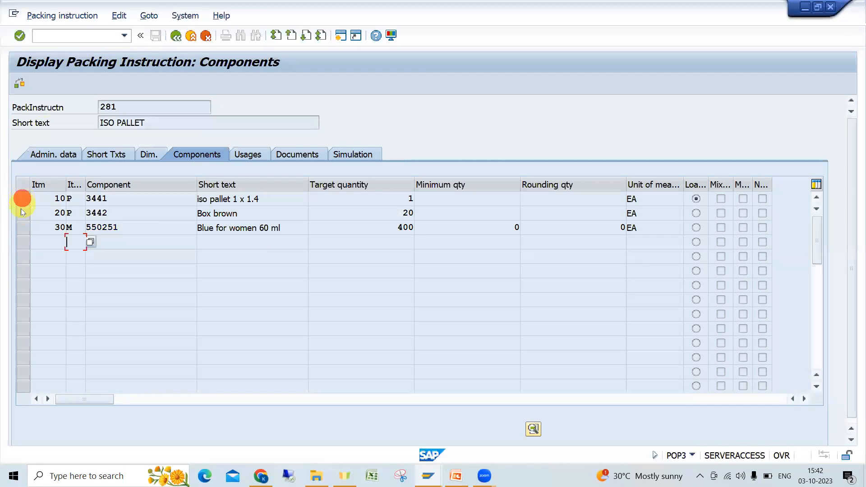
click(204, 212)
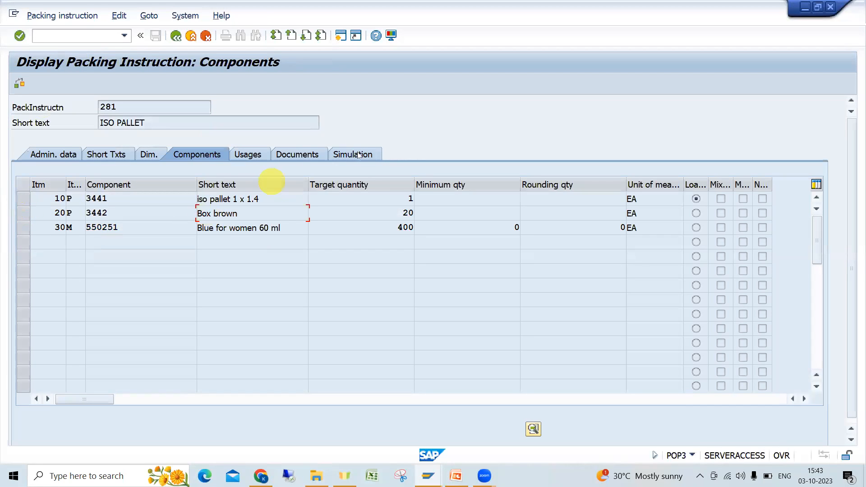
click(56, 156)
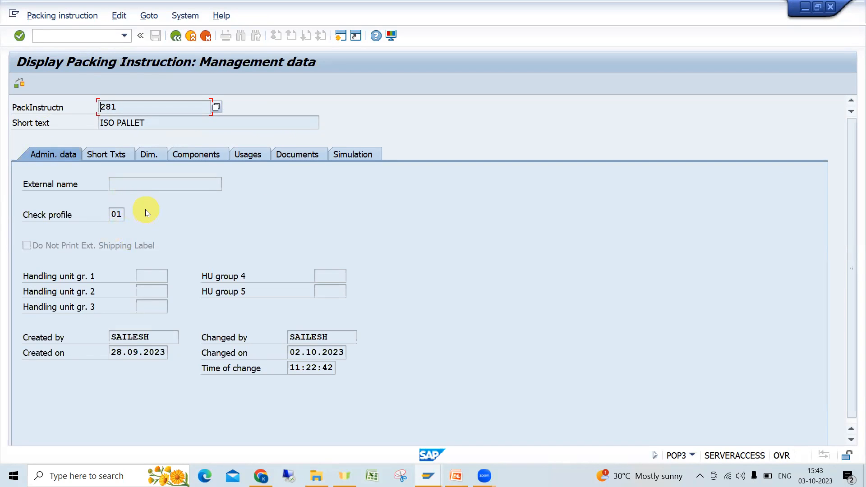
click(220, 150)
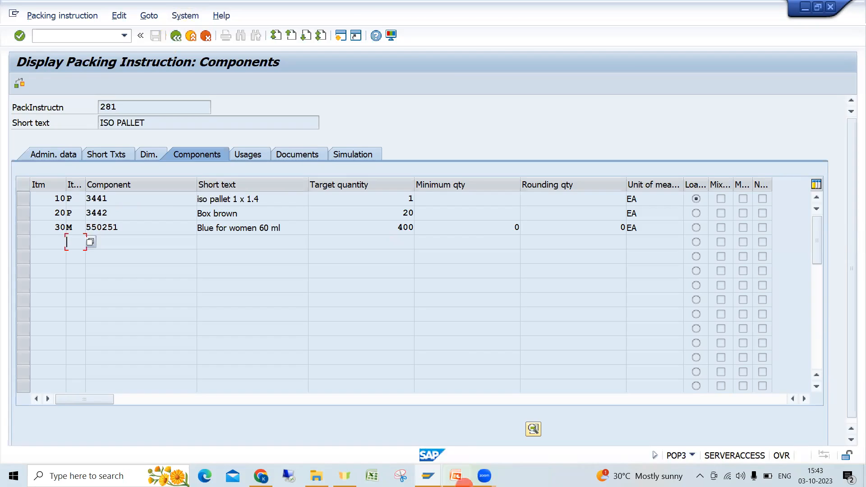
Switch to the PowerPoint presentation and review the slides on handling unit number ranges and packaging material types
click(456, 477)
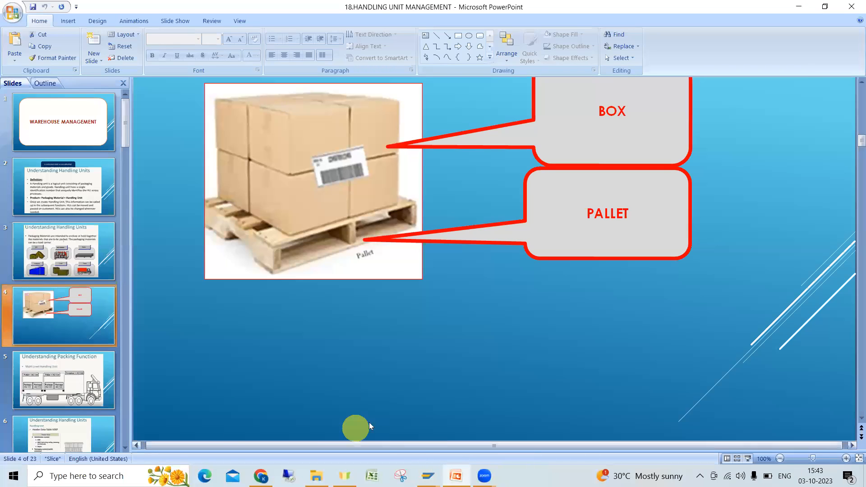
mouse_move(316, 474)
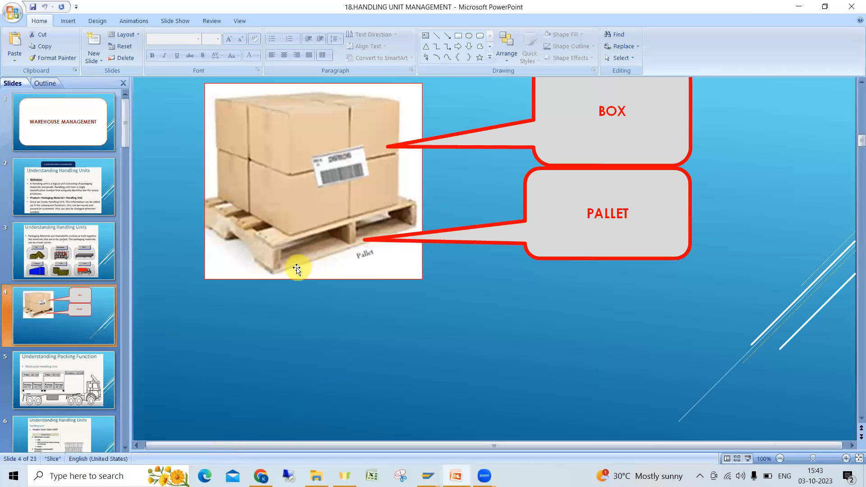
scroll(77, 326, down, 2)
scroll(78, 325, down, 7)
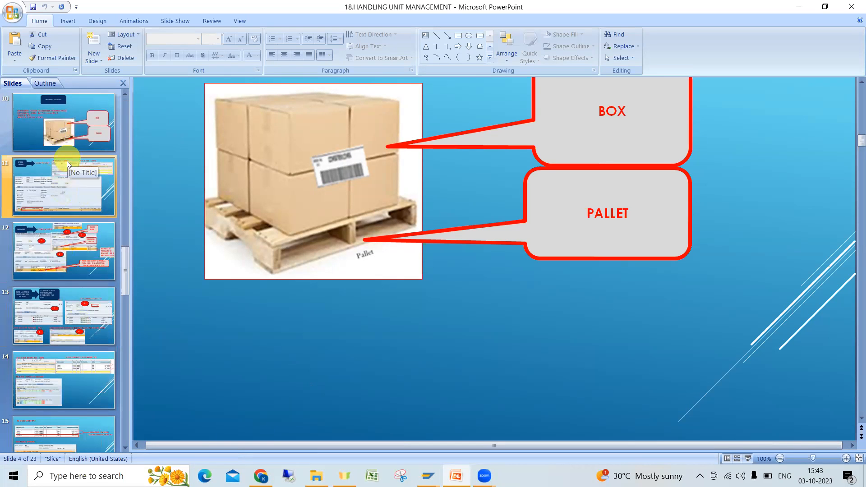
scroll(75, 251, down, 5)
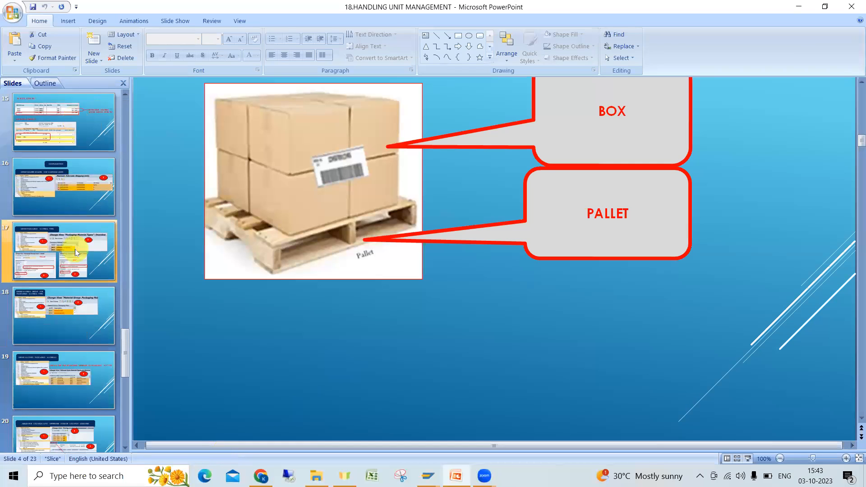
click(63, 172)
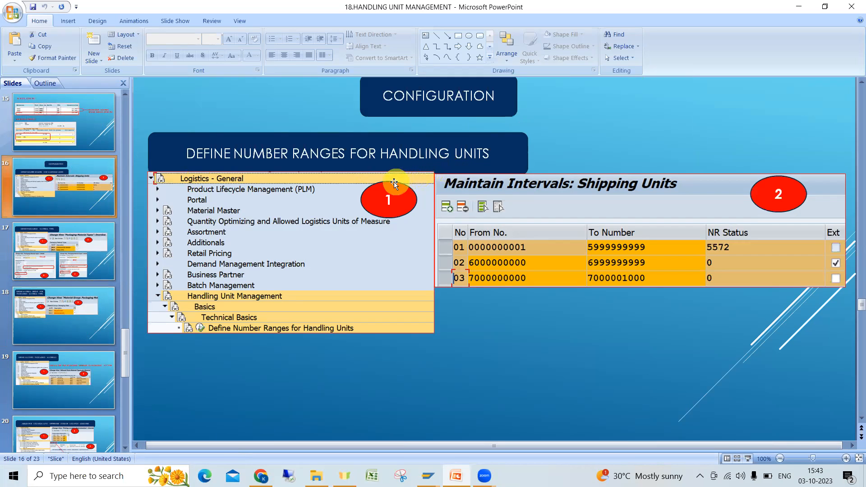
click(72, 255)
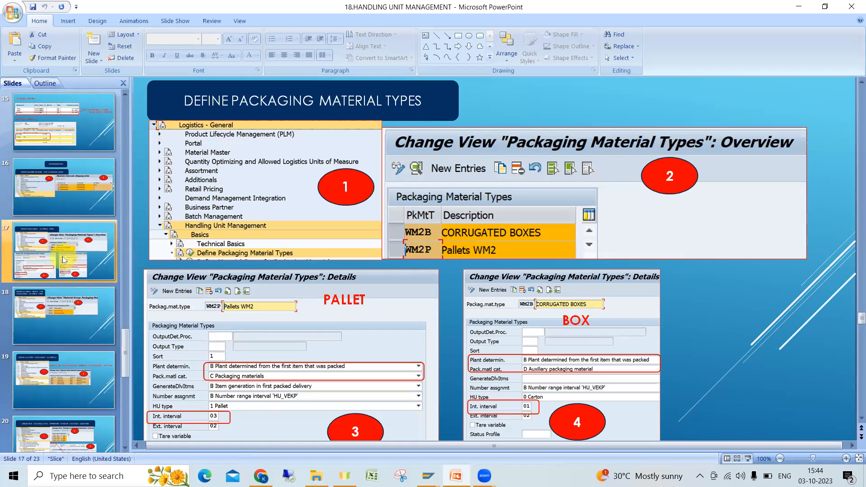
Review the slides on assigning the pick location and on packing instructions with their determination condition record
scroll(60, 261, down, 1)
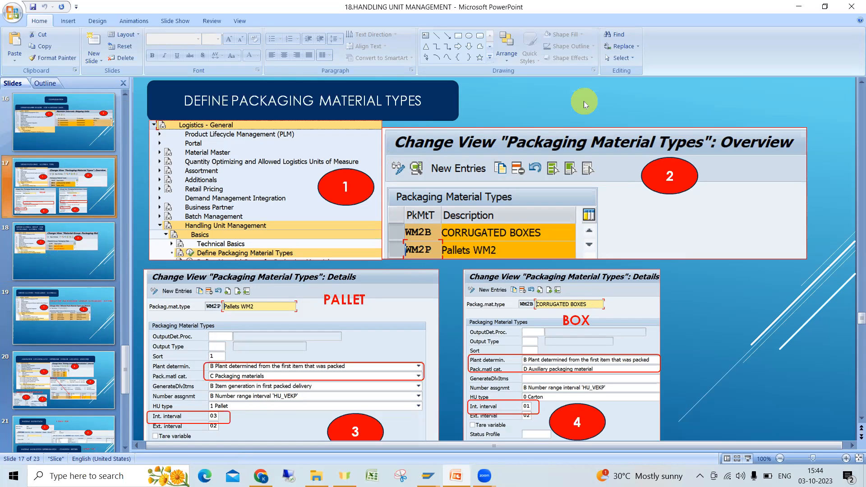
click(87, 360)
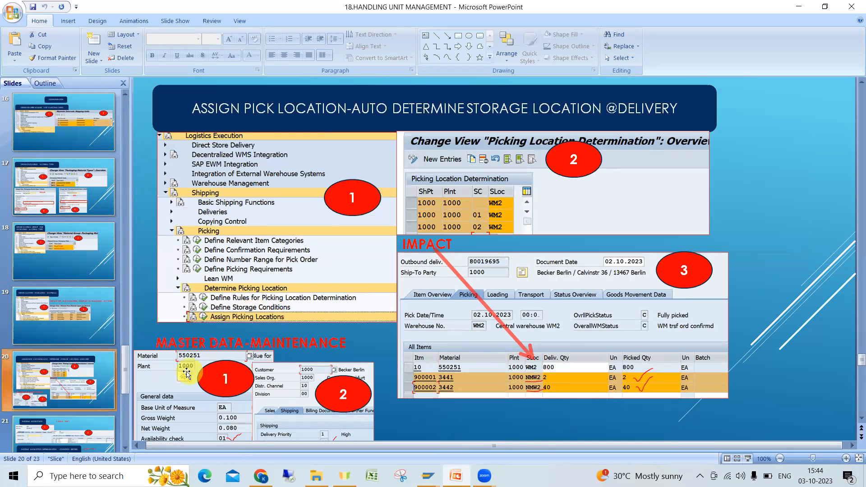
click(83, 429)
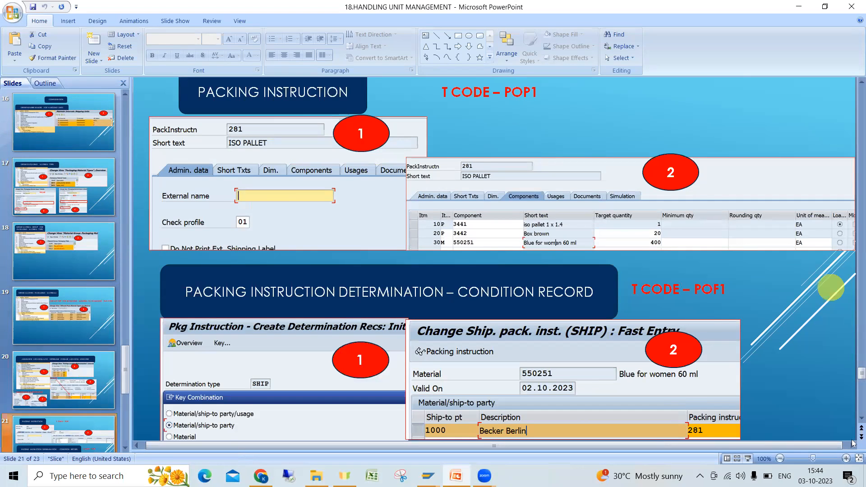
Return to packing instruction 281 in SAP and view its linked documents and packing simulation
mouse_move(428, 475)
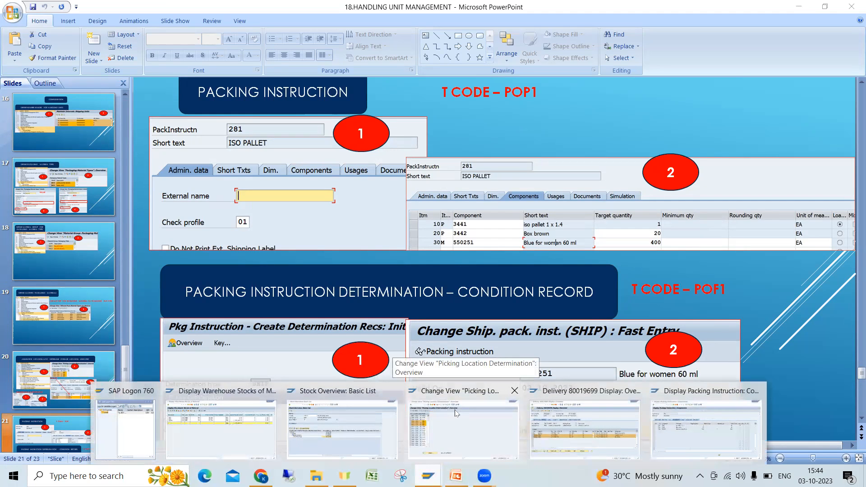
click(703, 413)
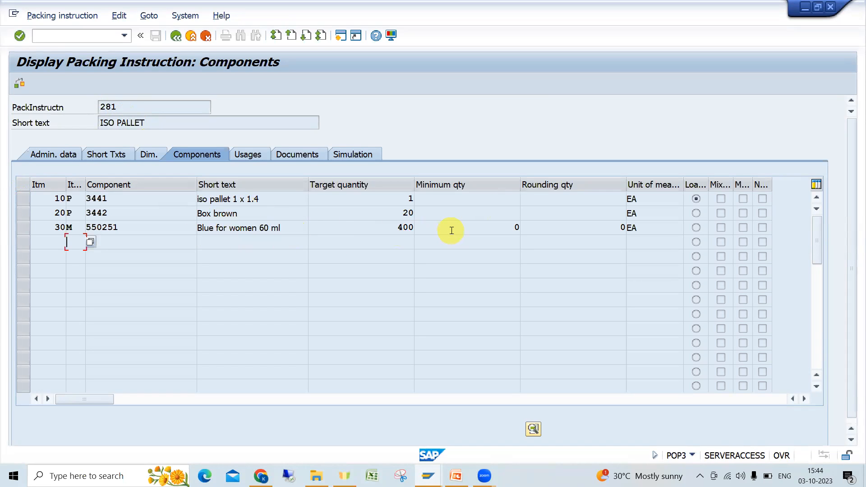
click(292, 156)
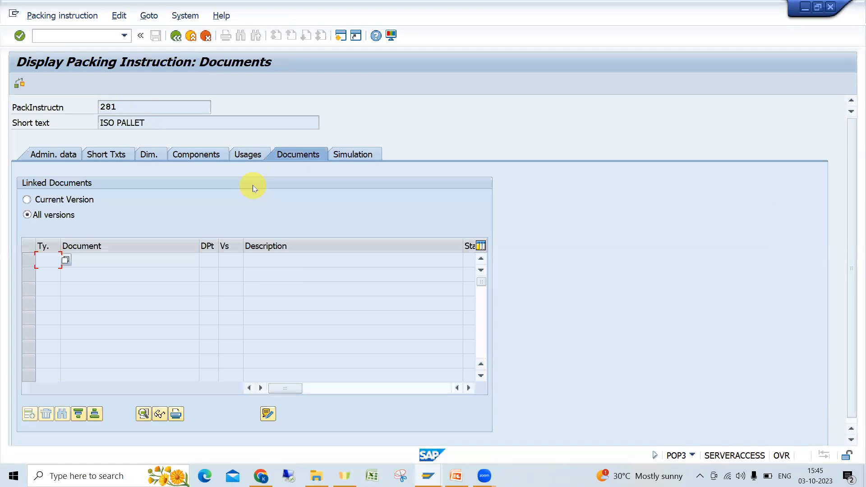
click(368, 148)
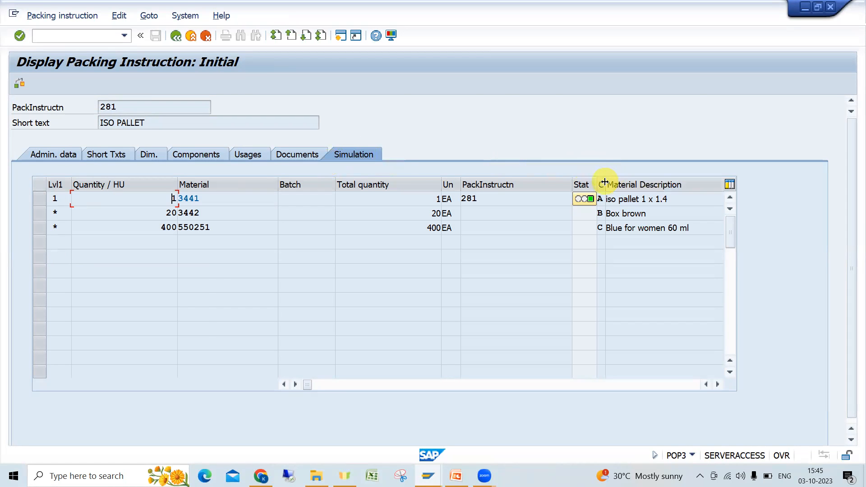
Widen the simulation's item category column, and look up the possible item category values for the pallet line
drag(605, 182, 648, 183)
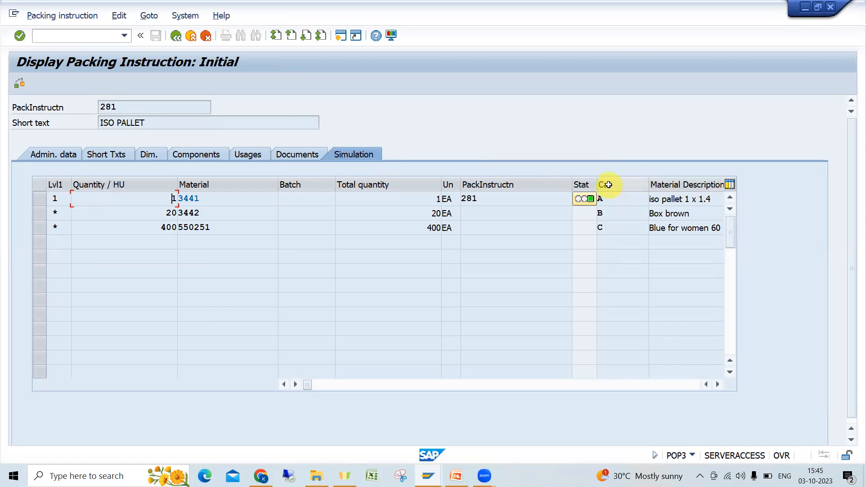
click(608, 208)
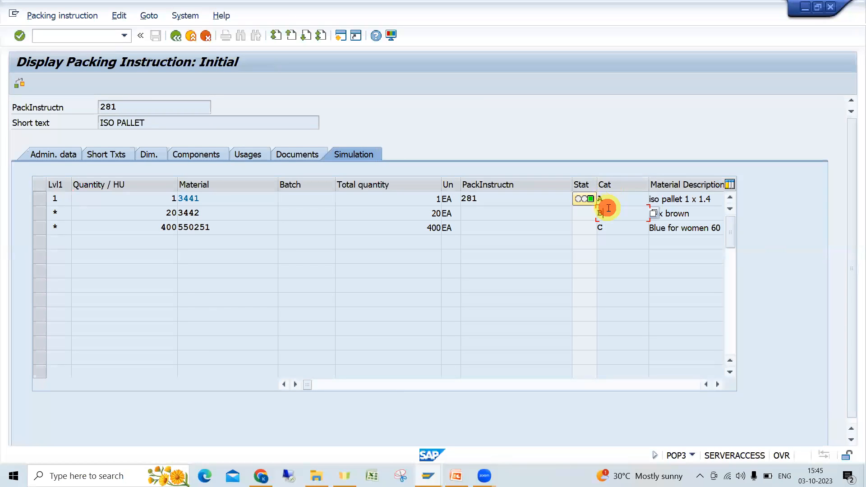
click(648, 200)
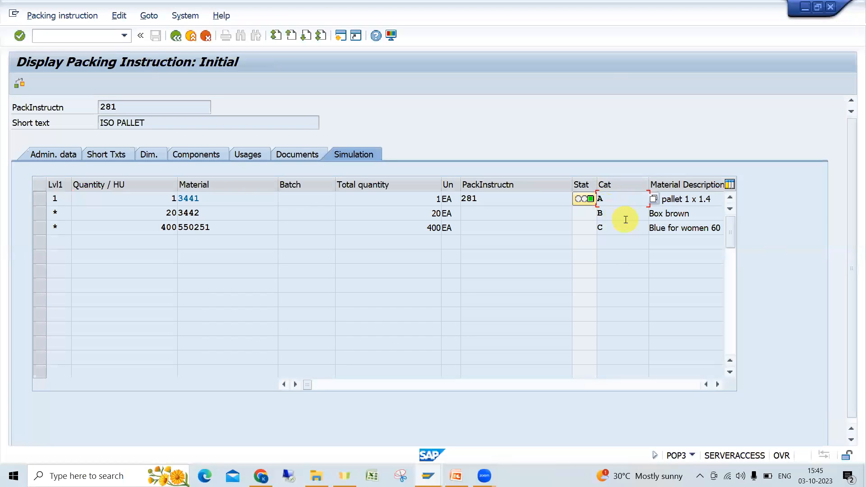
click(653, 199)
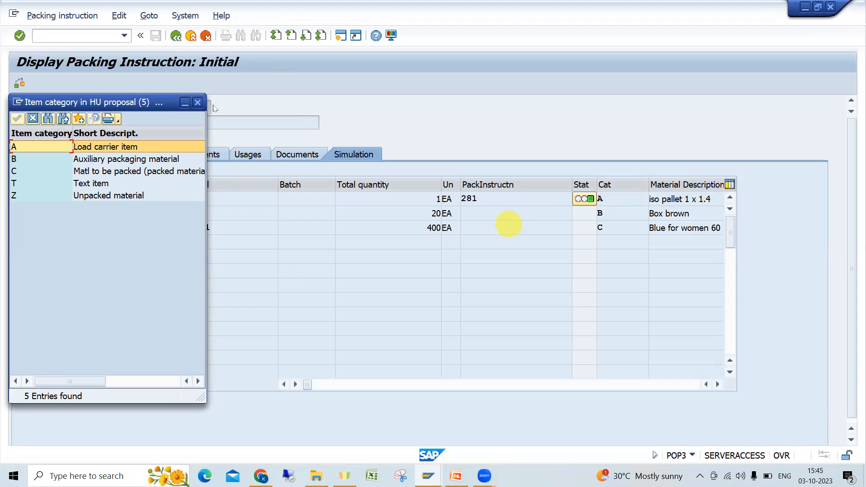
click(199, 103)
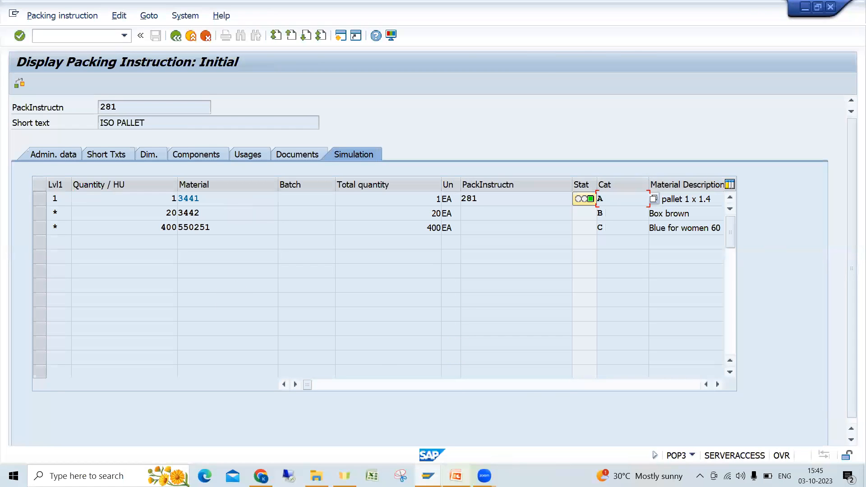
Switch back to PowerPoint and review the delivery type control slide, rechecking the packing instruction determination slide
click(457, 475)
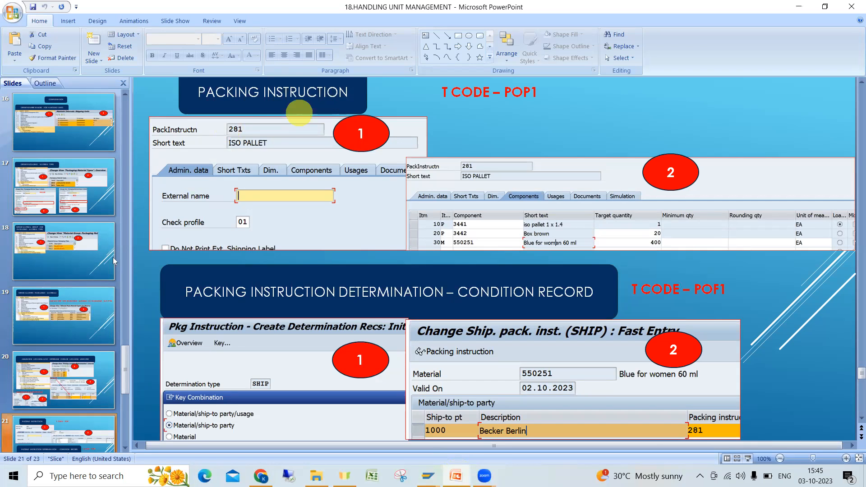
click(122, 448)
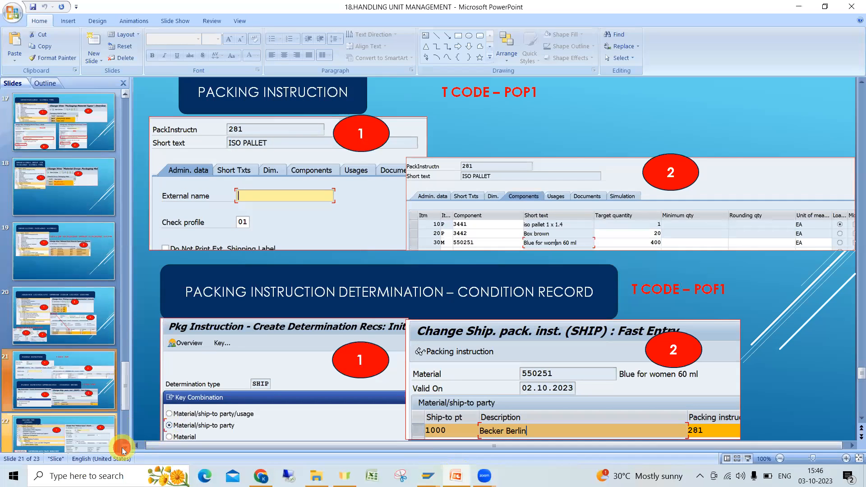
click(54, 431)
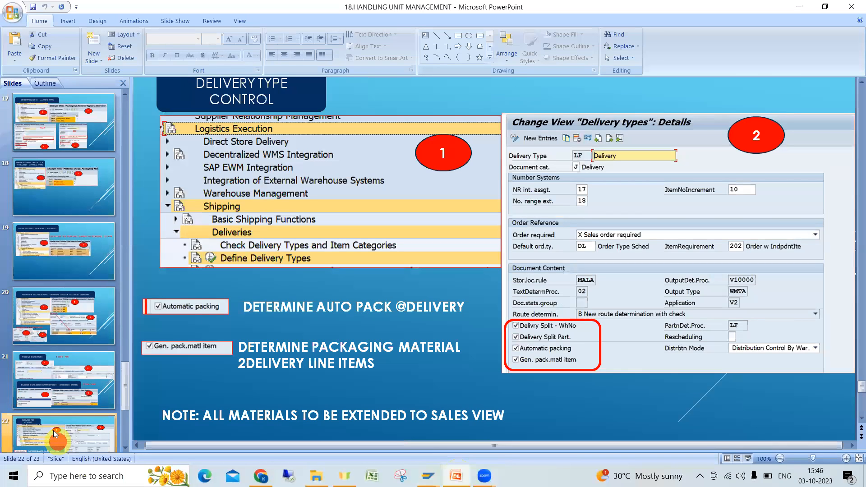
click(71, 383)
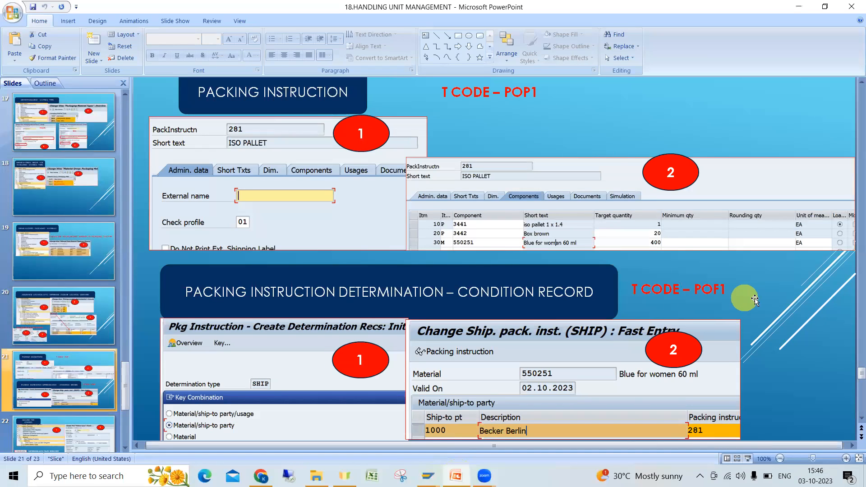
click(82, 436)
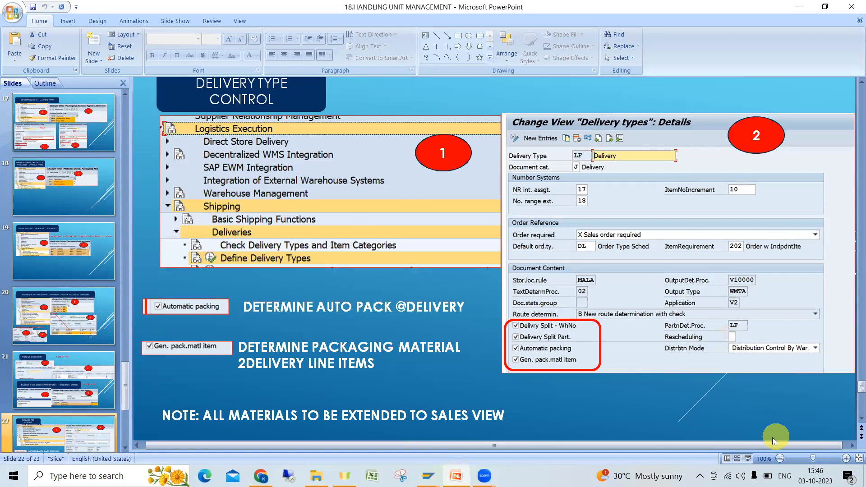
click(780, 459)
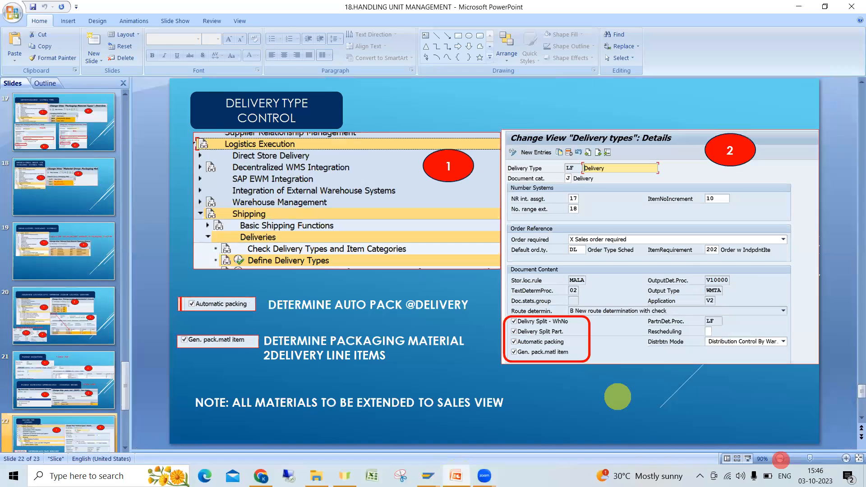
Switch to the outbound delivery display in SAP and examine the item overview's columns for the material and packaging items
mouse_move(429, 473)
click(604, 427)
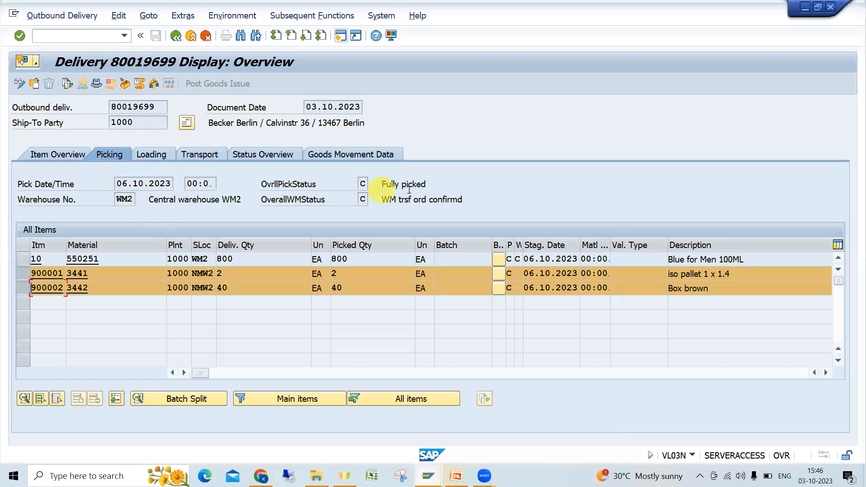
click(63, 155)
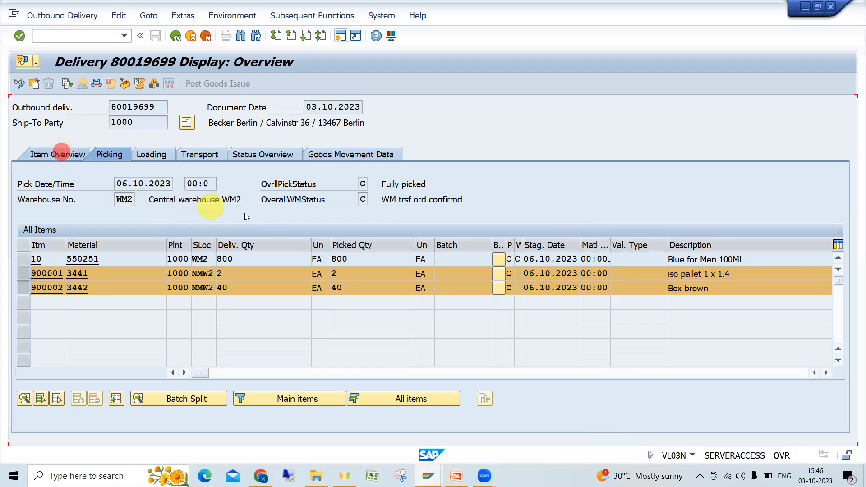
click(826, 358)
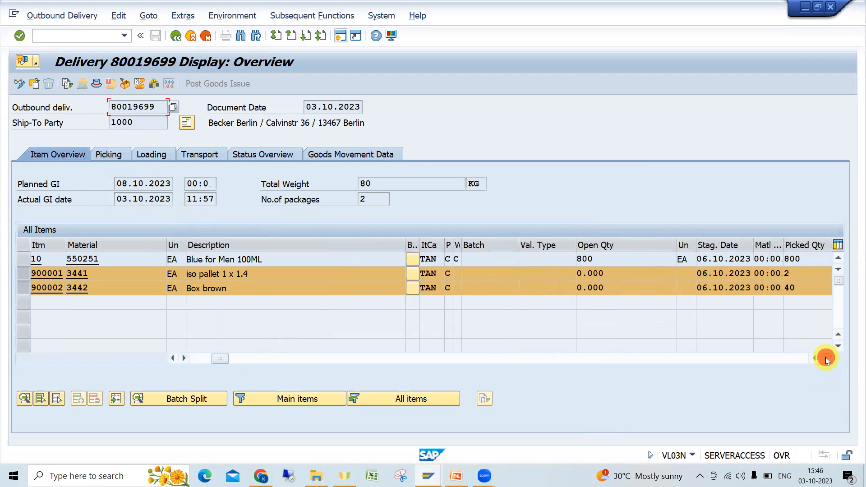
click(826, 358)
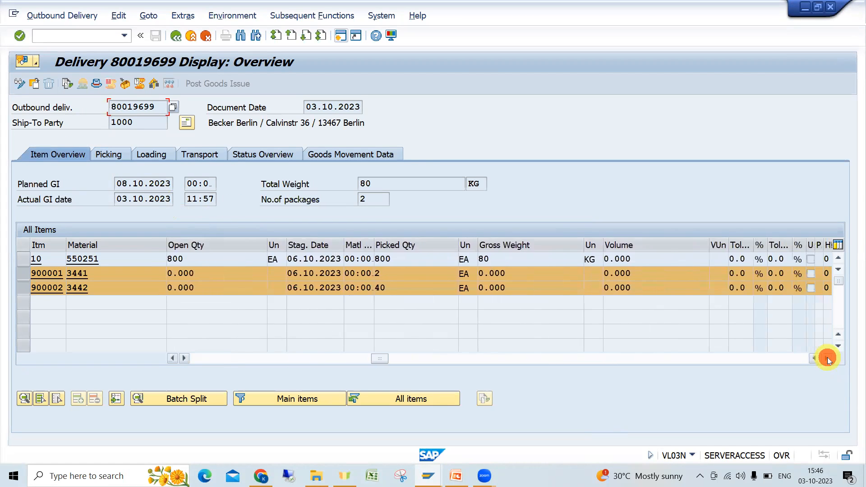
click(825, 358)
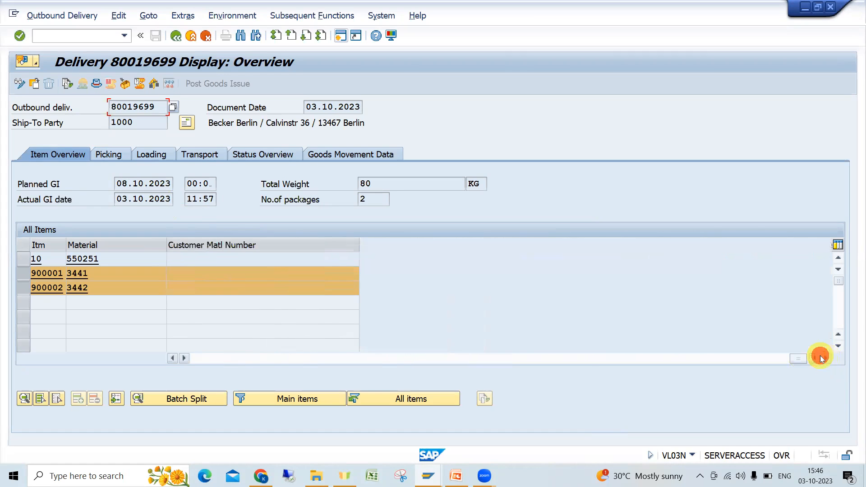
click(244, 358)
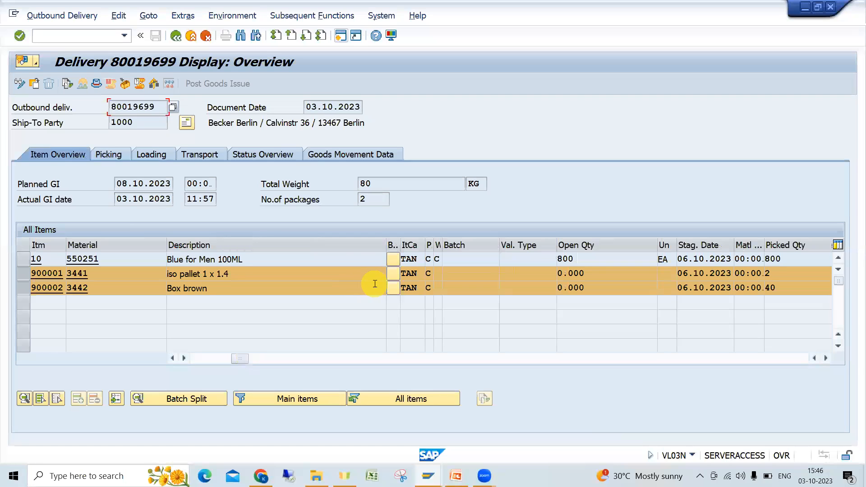
Open the details of pallet item 900001, review its batch split, picking and processing data, and return to the delivery overview
double_click(86, 272)
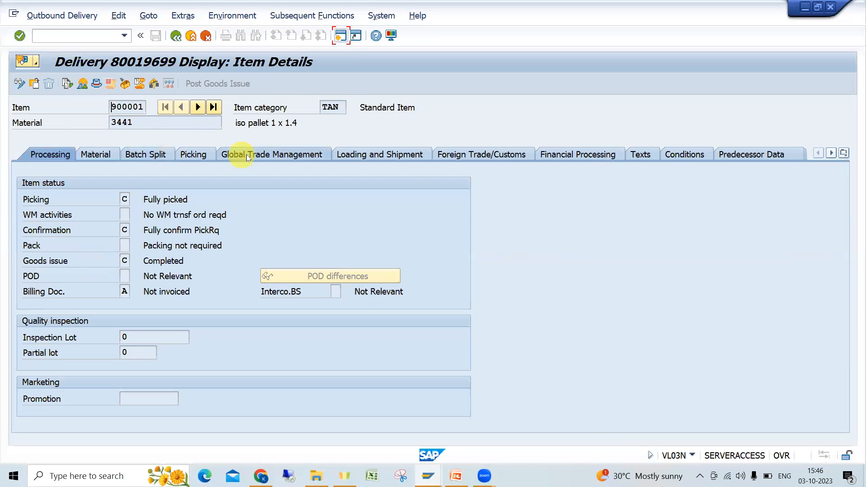
click(138, 156)
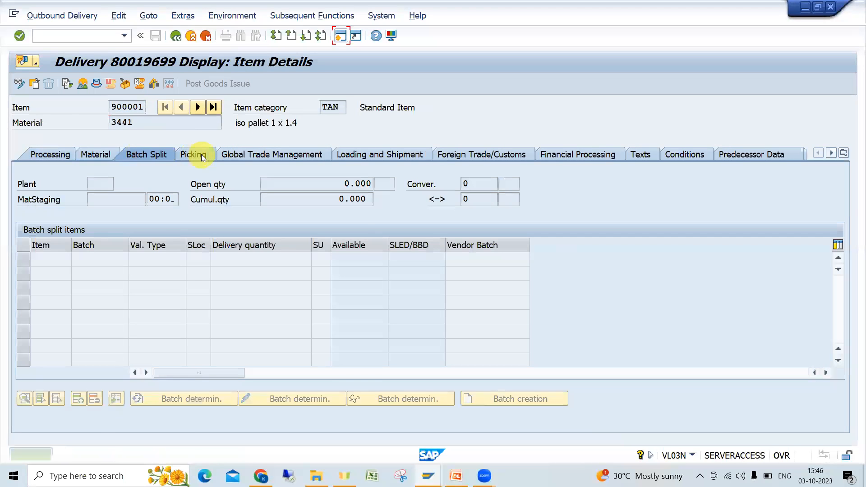
click(198, 155)
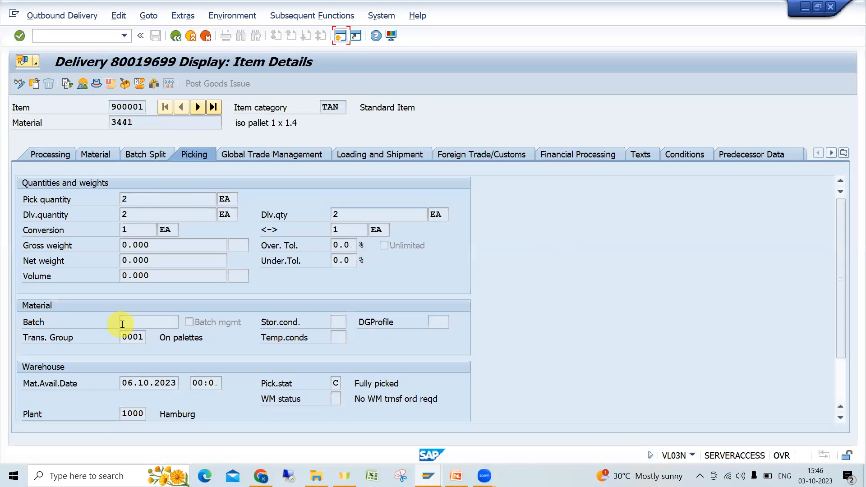
click(82, 152)
click(61, 149)
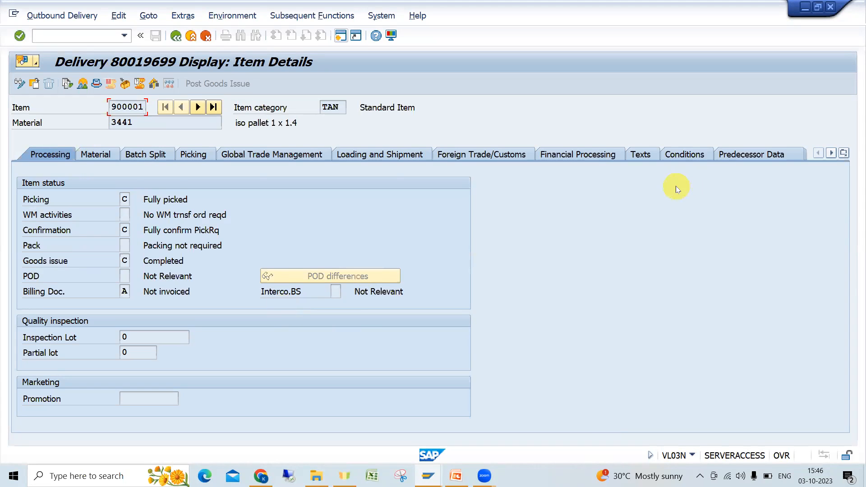
click(177, 37)
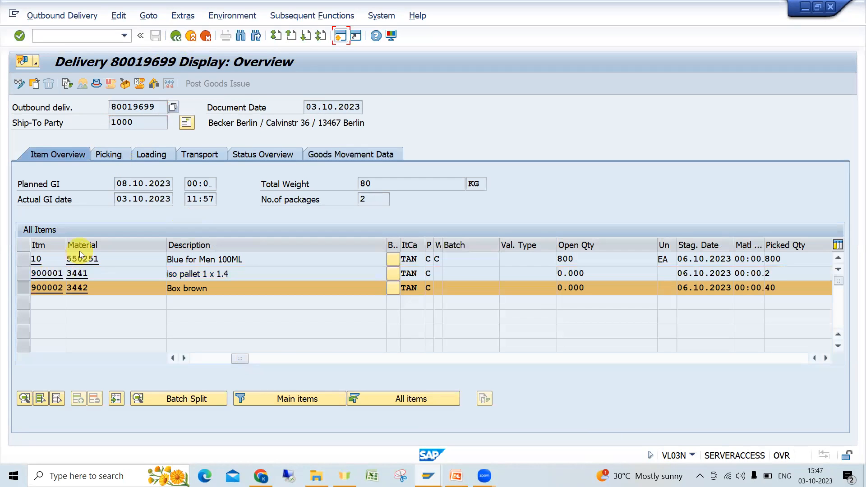
Open the details of box item 900002 and review its material, batch split, and picking data down to the storage location
click(82, 258)
double_click(81, 259)
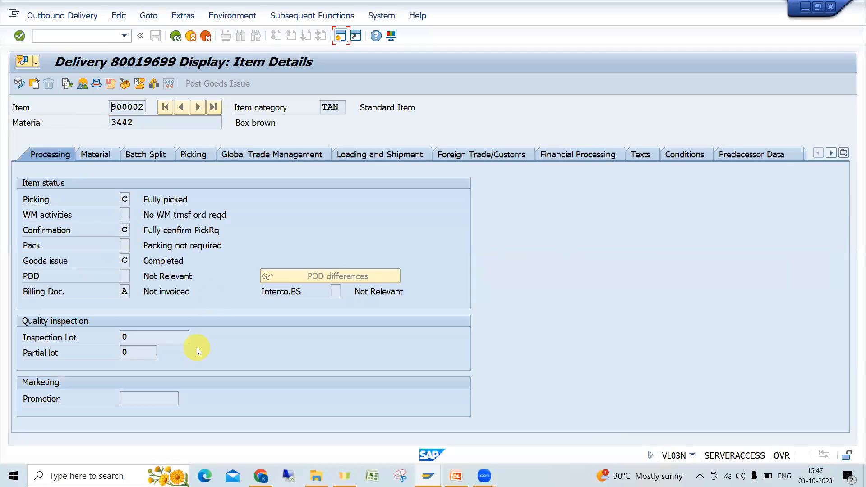
click(100, 155)
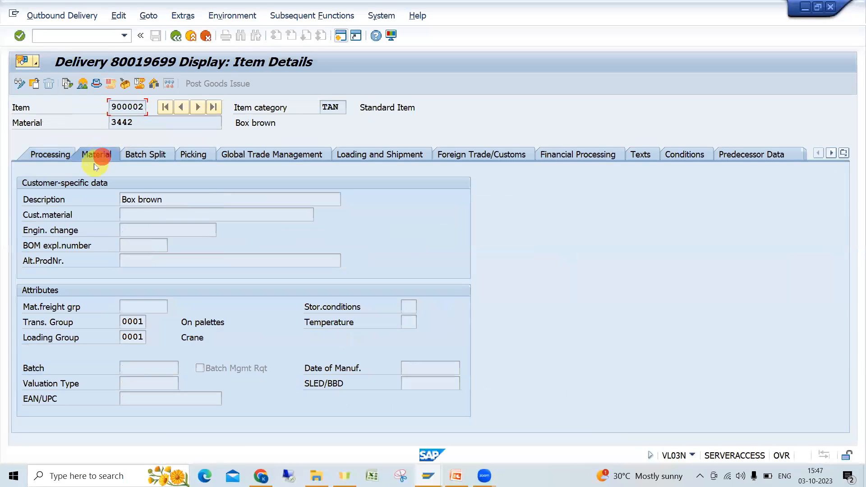
click(152, 153)
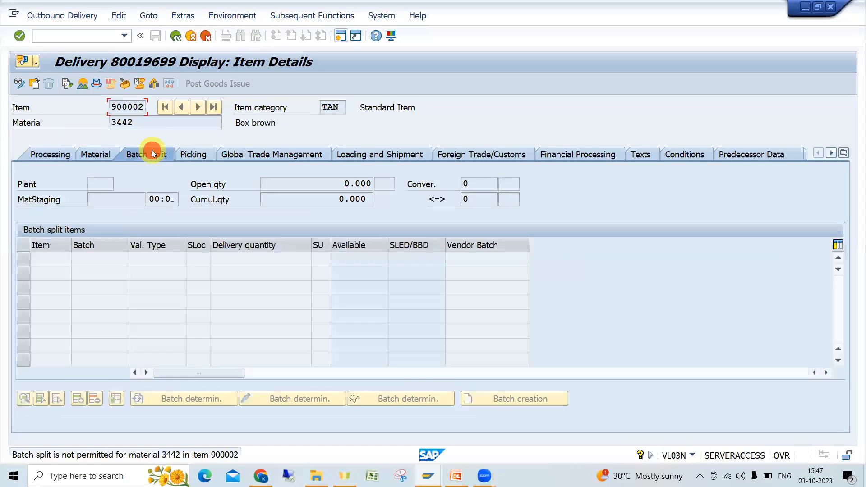
click(215, 154)
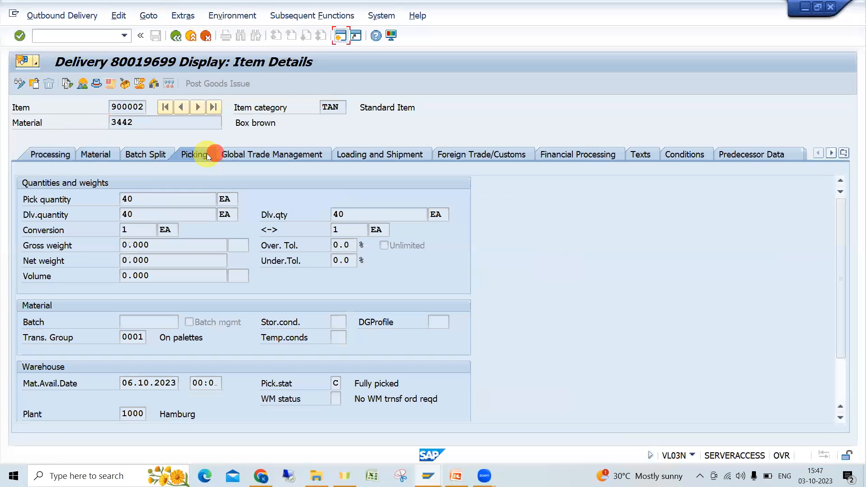
click(839, 390)
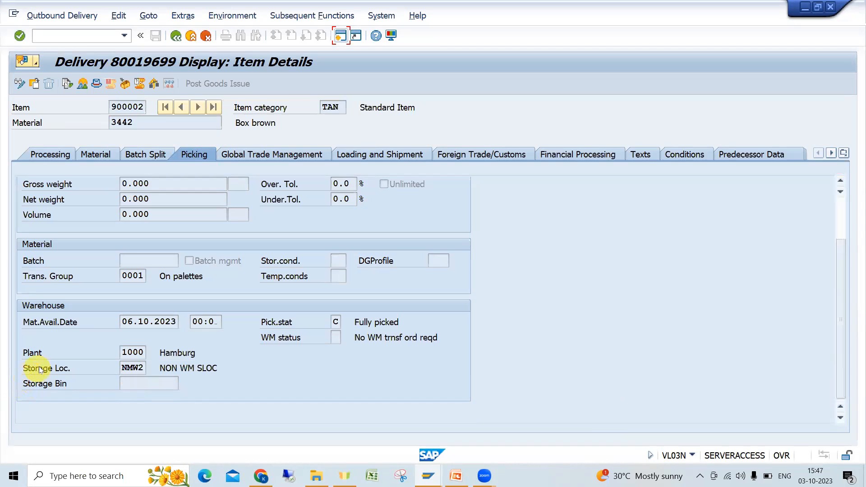
Review the box item's trade, loading, customs, financial, text, predecessor and nomination data, and return to the delivery overview
click(298, 154)
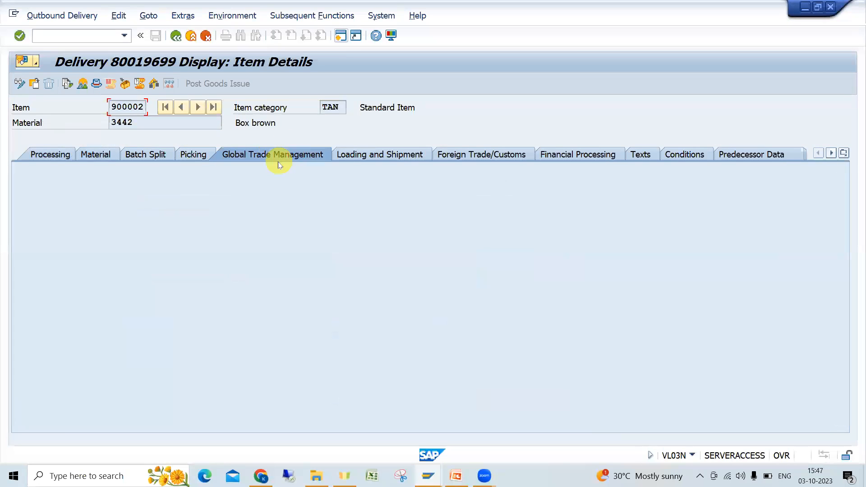
click(414, 157)
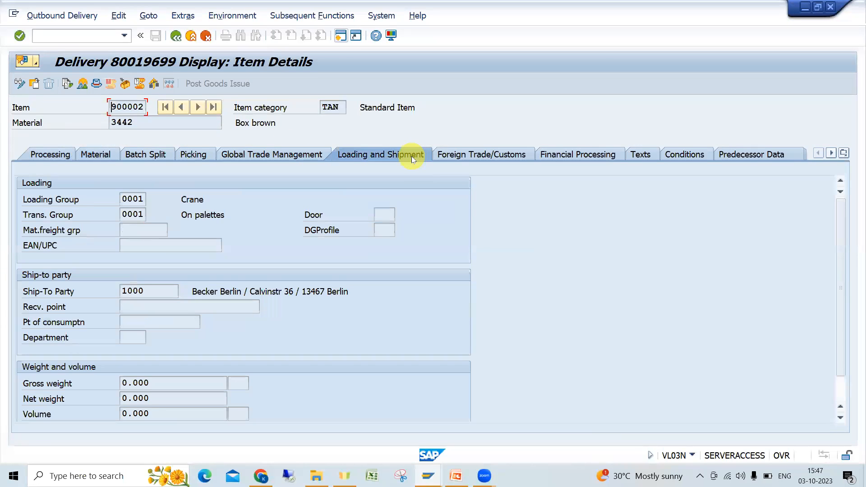
click(488, 154)
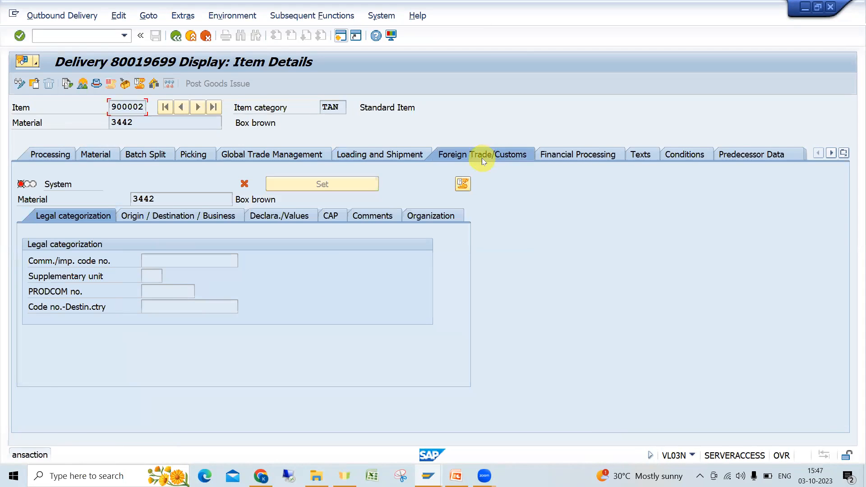
click(559, 156)
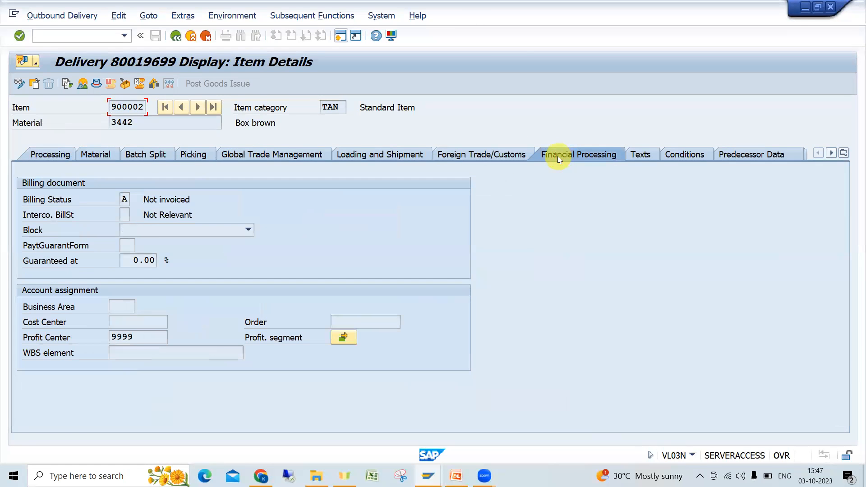
click(647, 154)
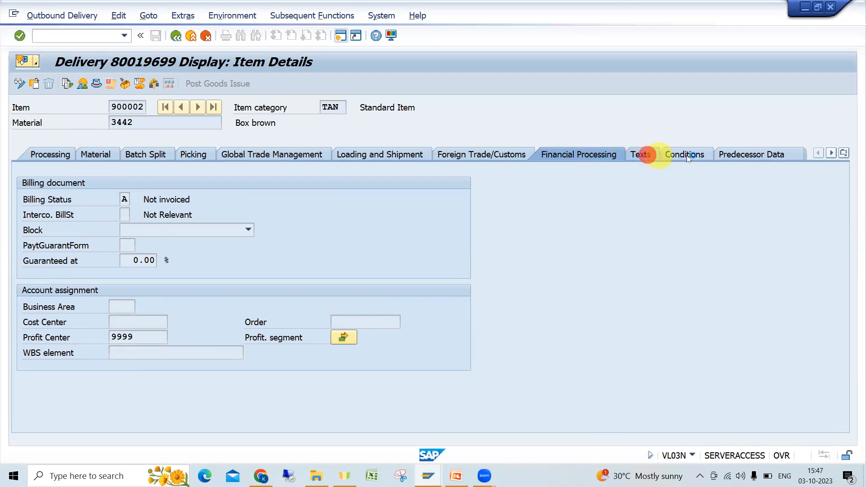
click(742, 155)
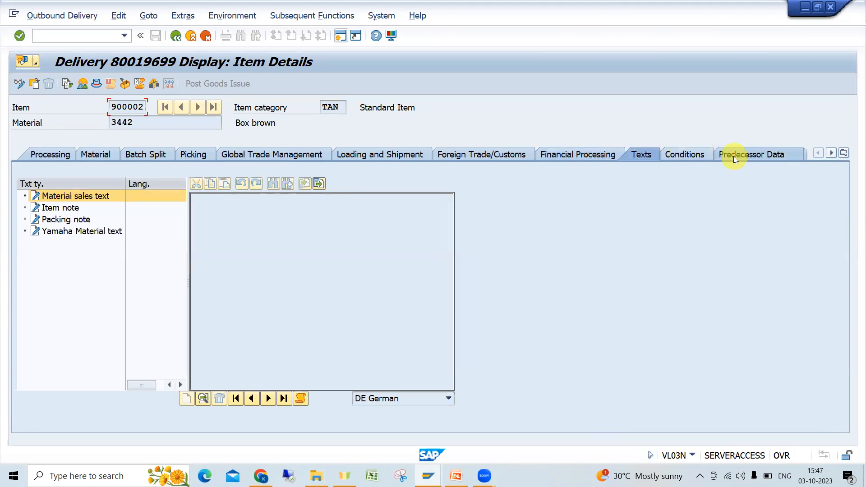
click(843, 153)
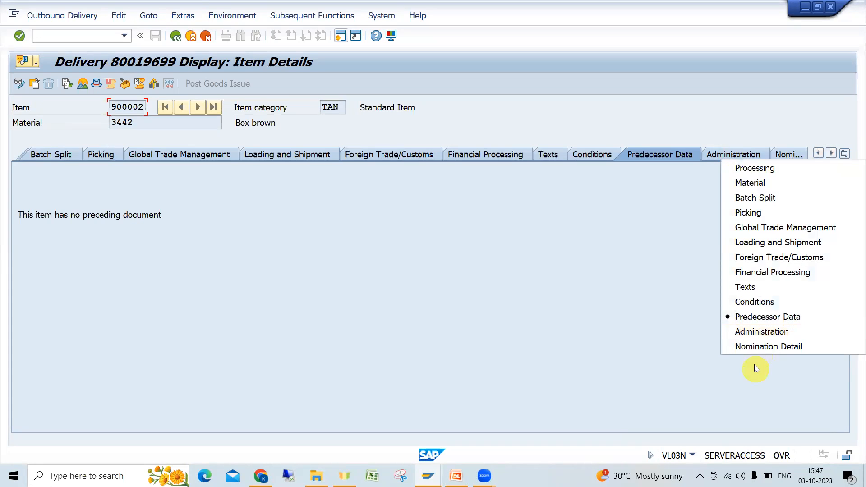
click(769, 345)
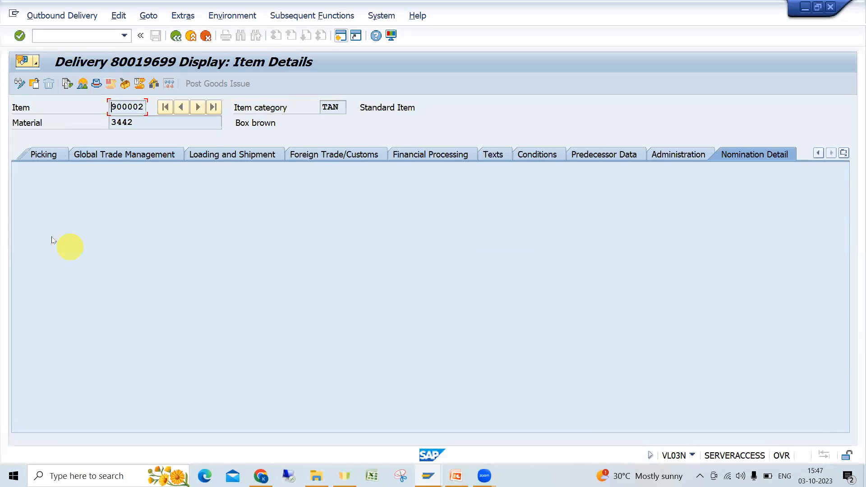
click(51, 156)
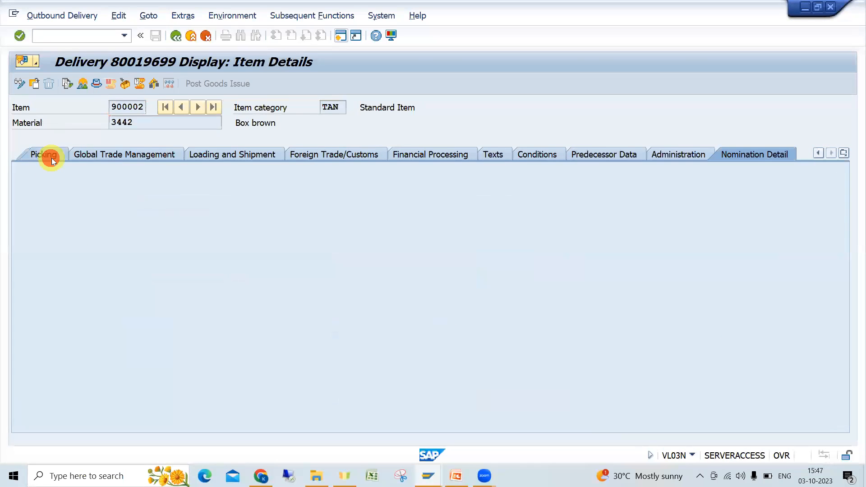
click(178, 37)
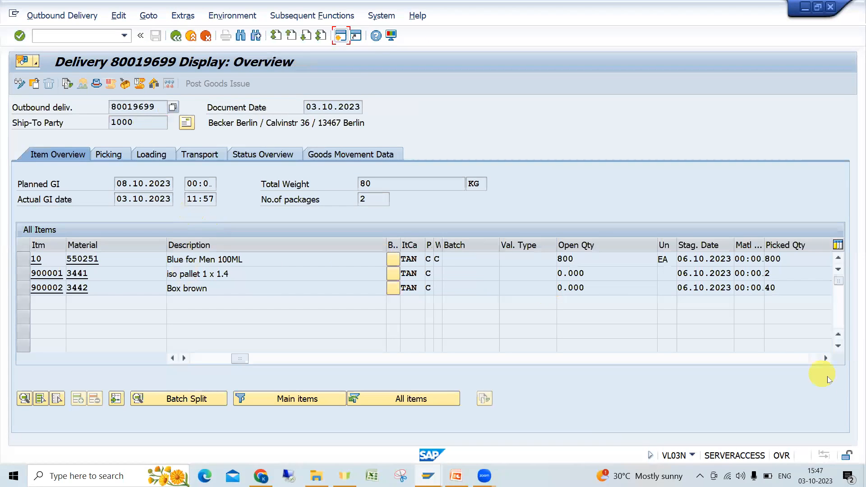
Examine the remaining item overview columns for all three delivery items, through to plant, storage location and customer material number
click(826, 358)
click(826, 358)
click(826, 358)
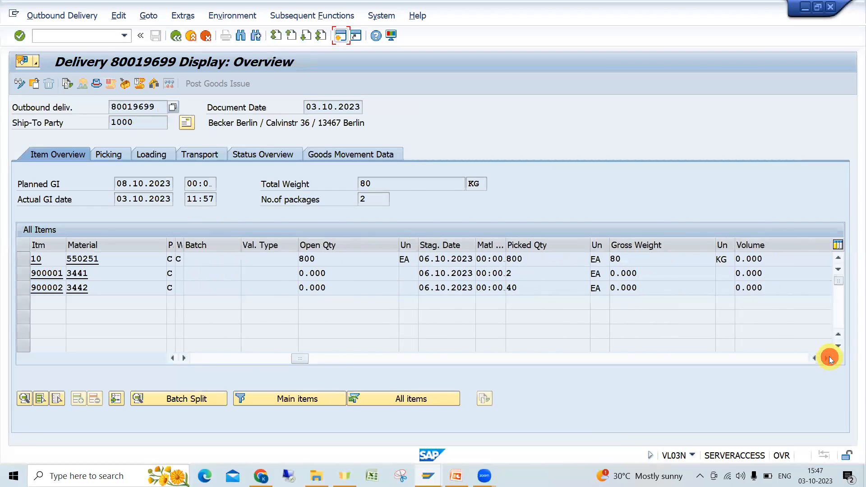
click(827, 358)
click(827, 358)
click(826, 358)
click(827, 358)
Review the delivery's picking, loading, transport, status and goods movement data for the material and packaging items
click(110, 155)
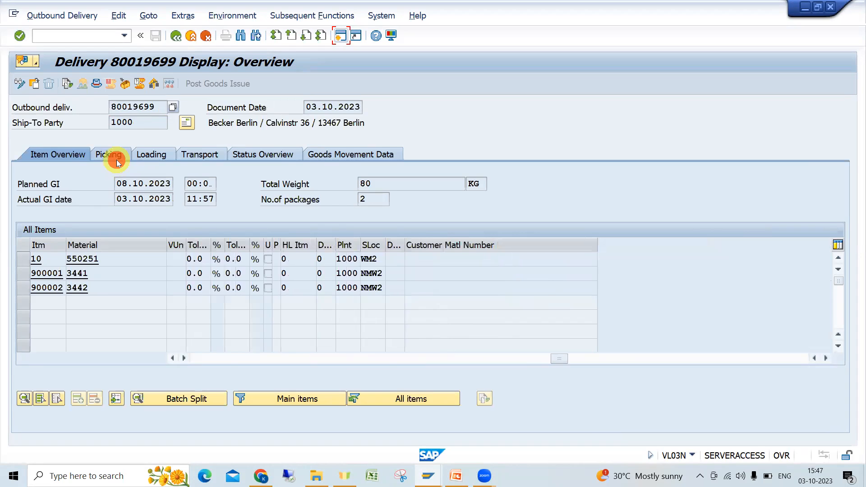
click(171, 158)
click(210, 154)
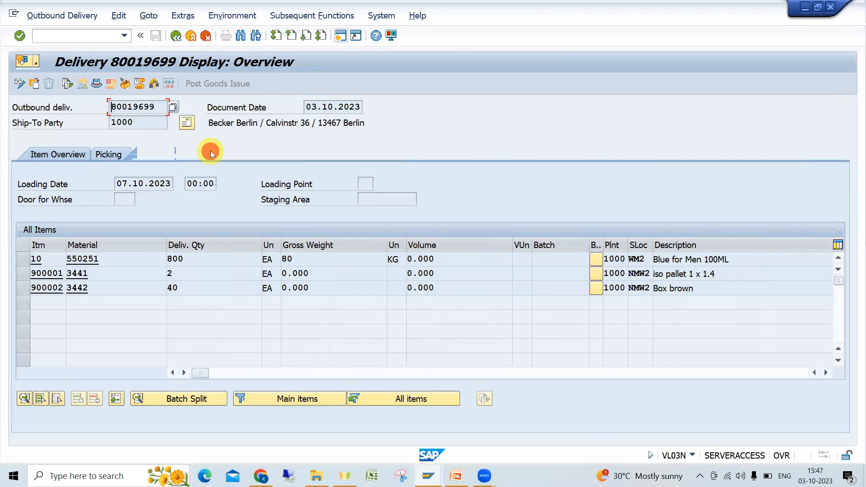
click(258, 155)
click(361, 158)
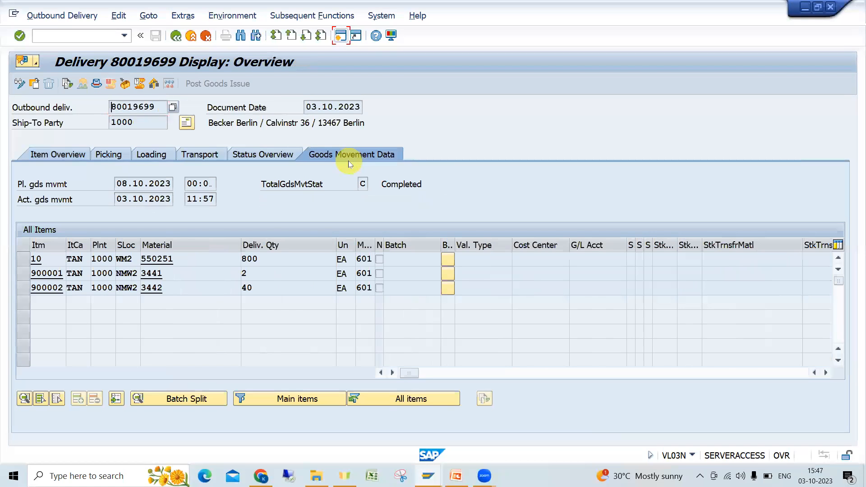
Review the delivery type control slide in PowerPoint, and switch to SAP's picking location view, going back to the IMG structure
mouse_move(457, 474)
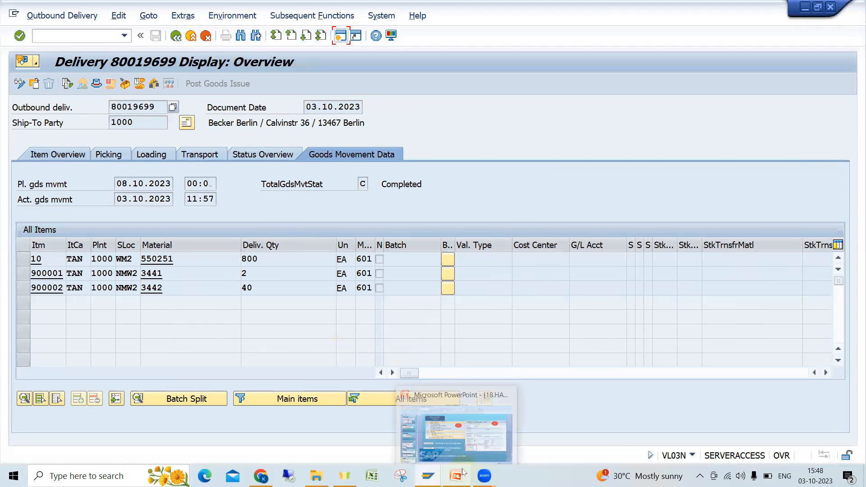
click(470, 436)
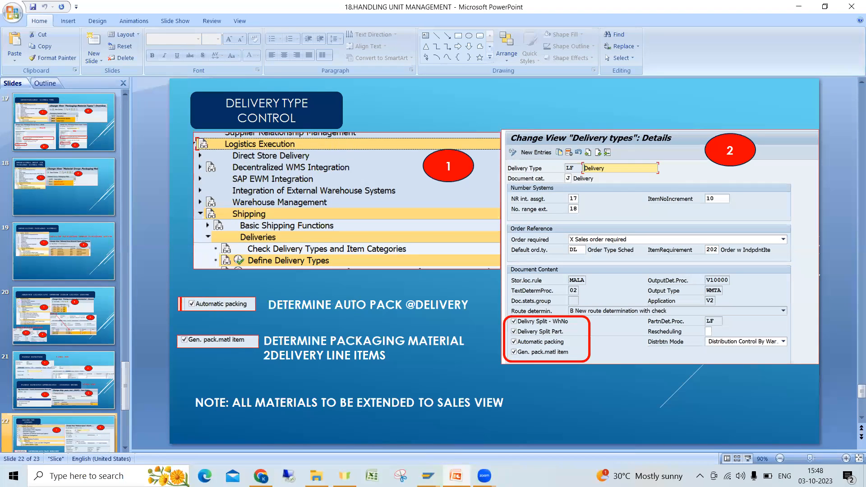
mouse_move(428, 476)
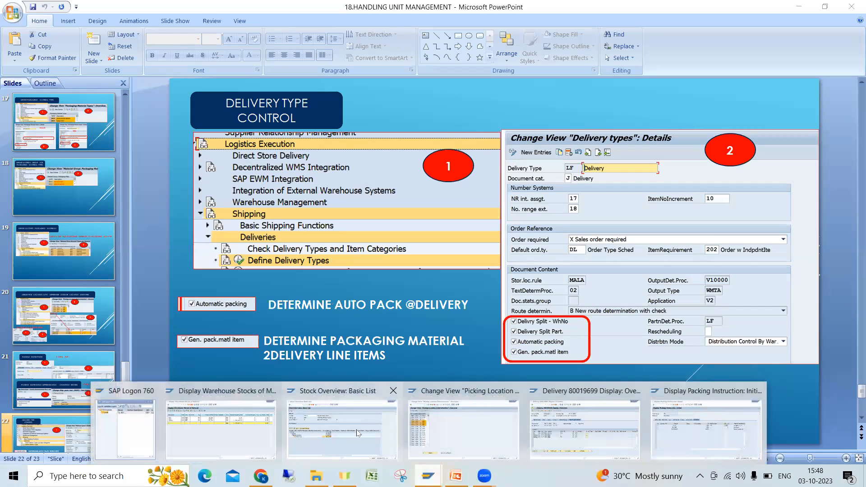
click(451, 427)
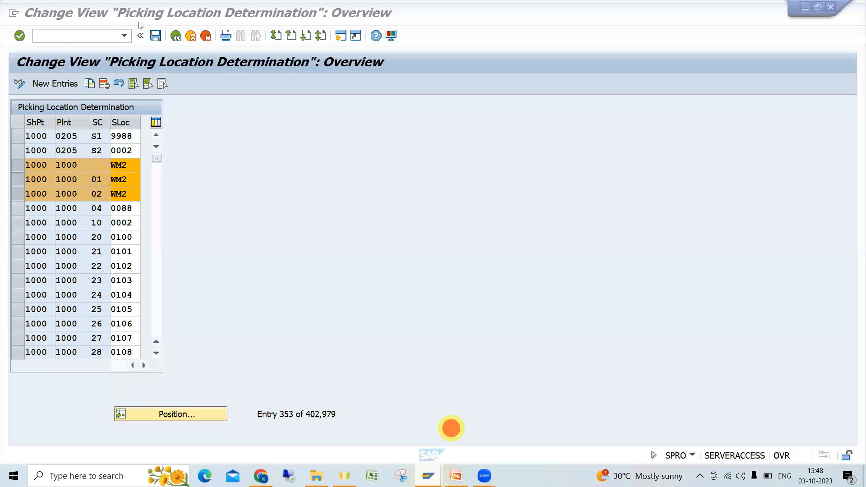
click(176, 37)
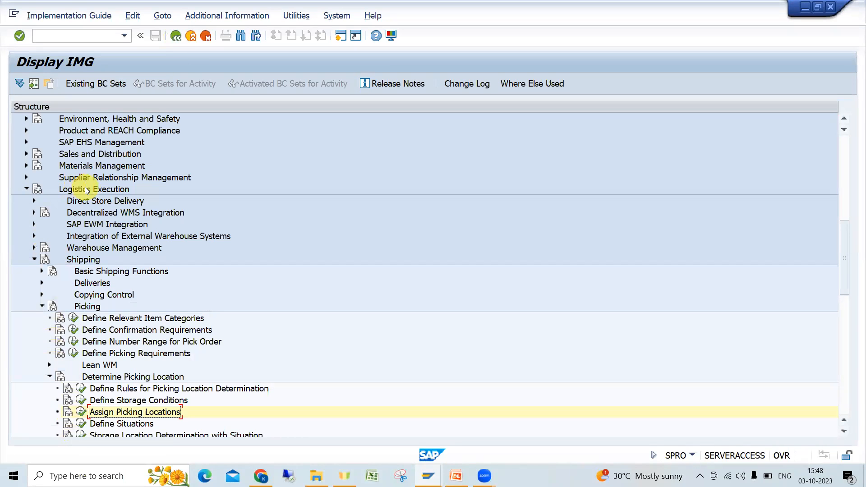
Trace the IMG path Logistics Execution, Shipping, Deliveries, Define Delivery Types, and open the Define Delivery Types activity
click(41, 284)
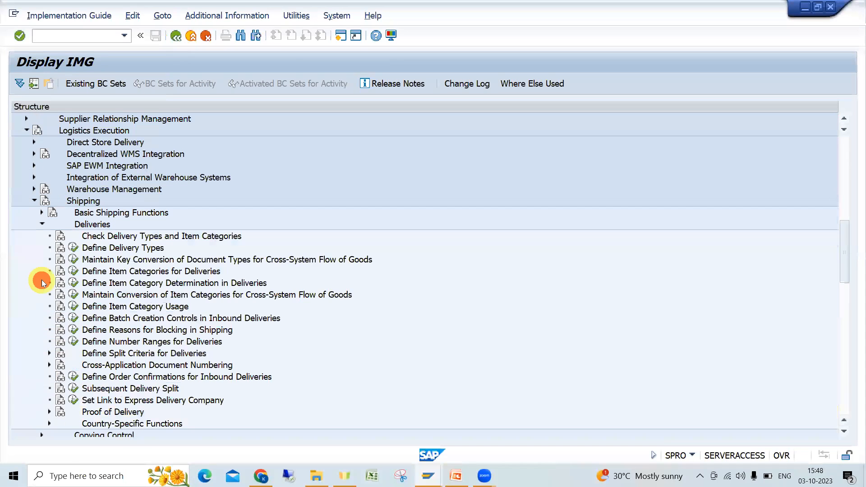
click(137, 253)
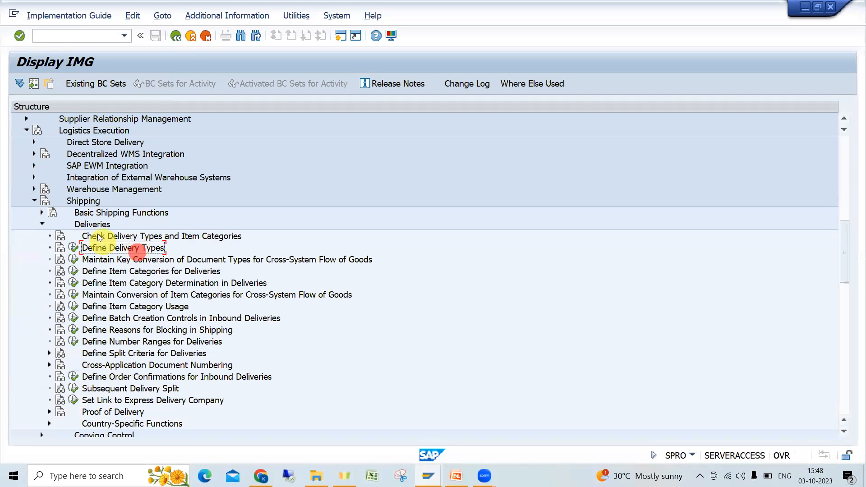
click(90, 225)
click(84, 201)
click(105, 130)
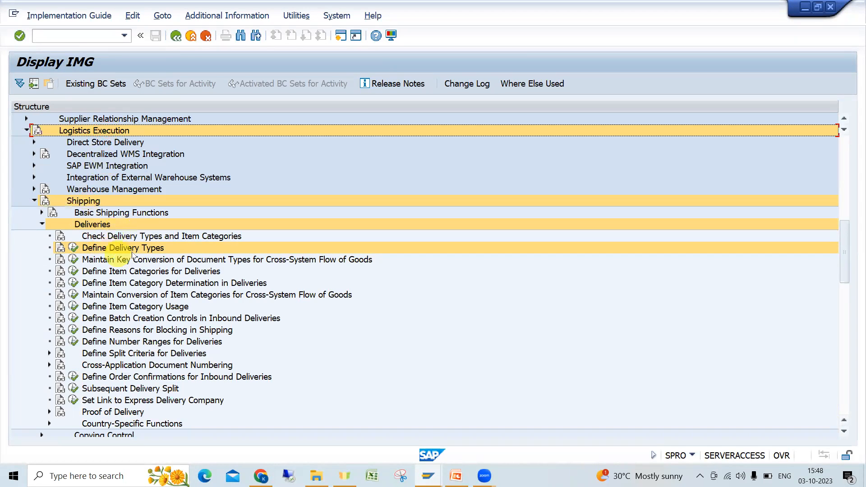
click(73, 250)
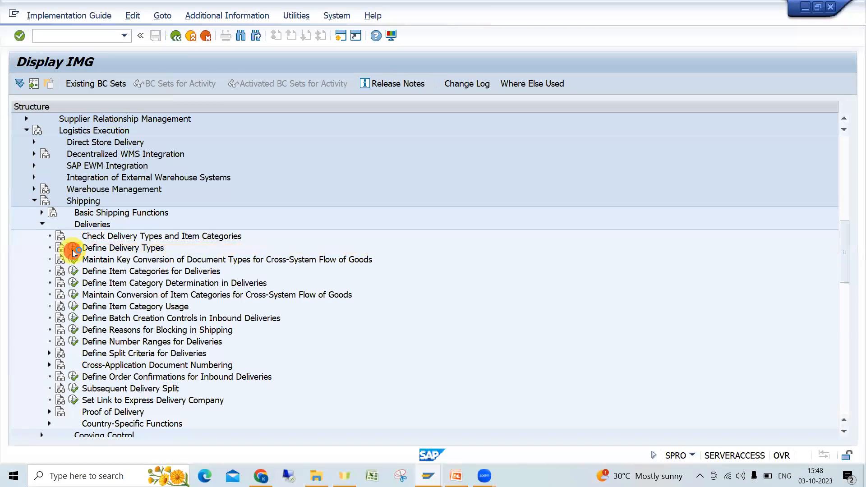
Locate delivery type LF and open its details to examine the automatic packing and packaging material item settings
click(201, 415)
text(LF)
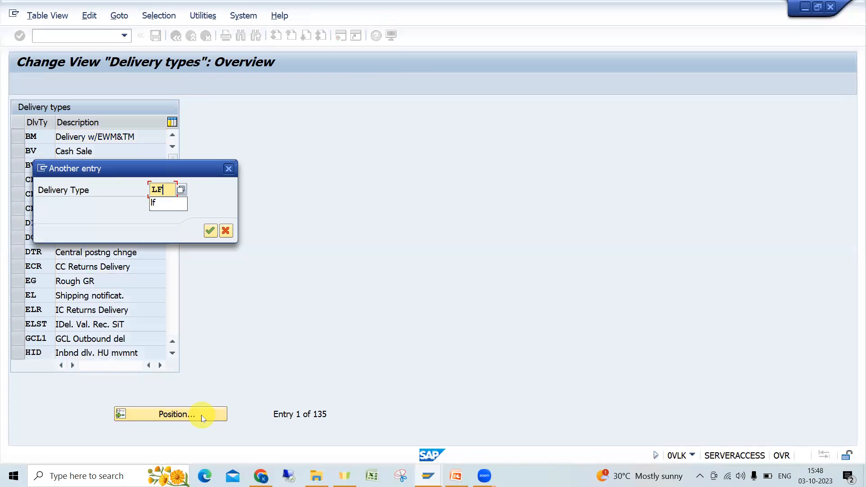
key(Return)
double_click(35, 138)
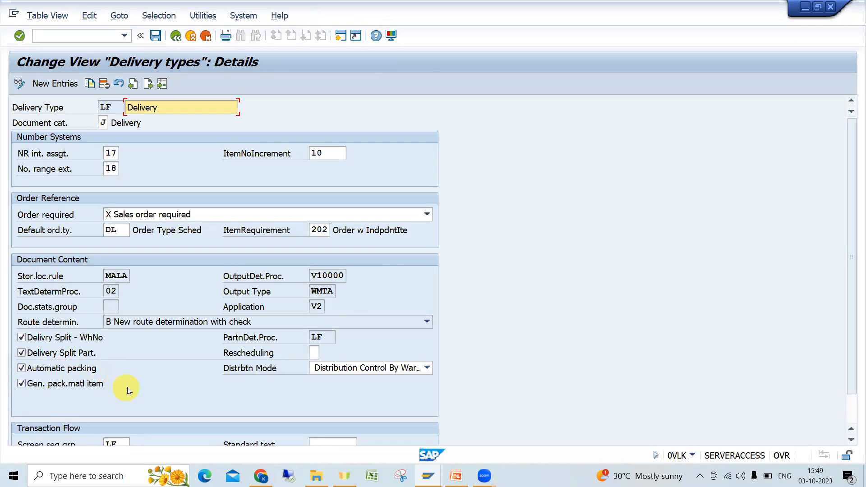
Switch to the outbound delivery session and open its packing display to examine the handling units and packed material
click(428, 476)
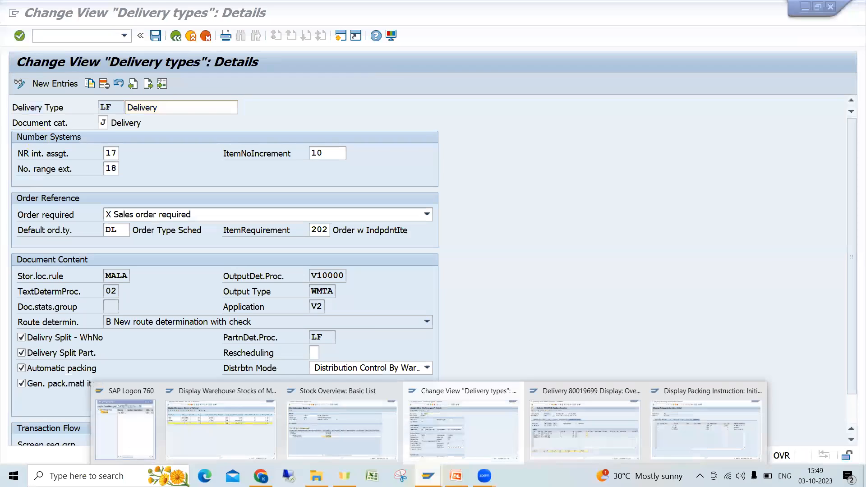
click(610, 424)
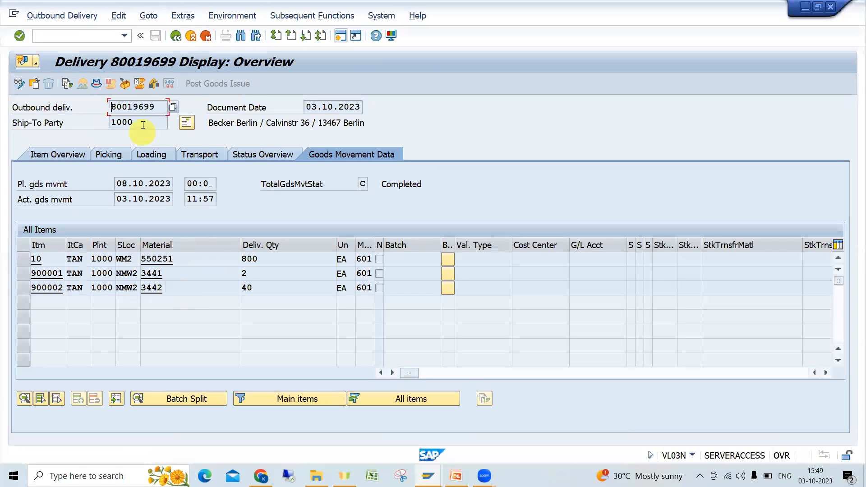
click(125, 84)
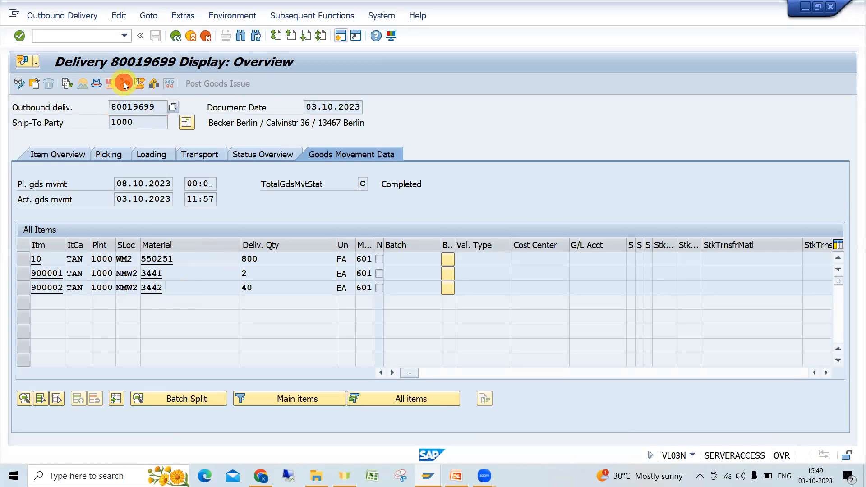
click(67, 109)
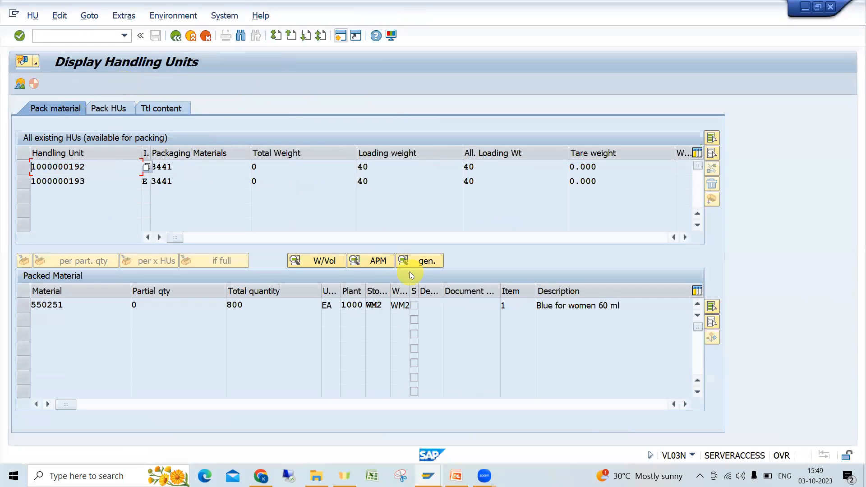
Recheck the packing settings of delivery type LF, and mark packaging items 900001 and 900002 in the outbound delivery's goods movement overview
click(427, 476)
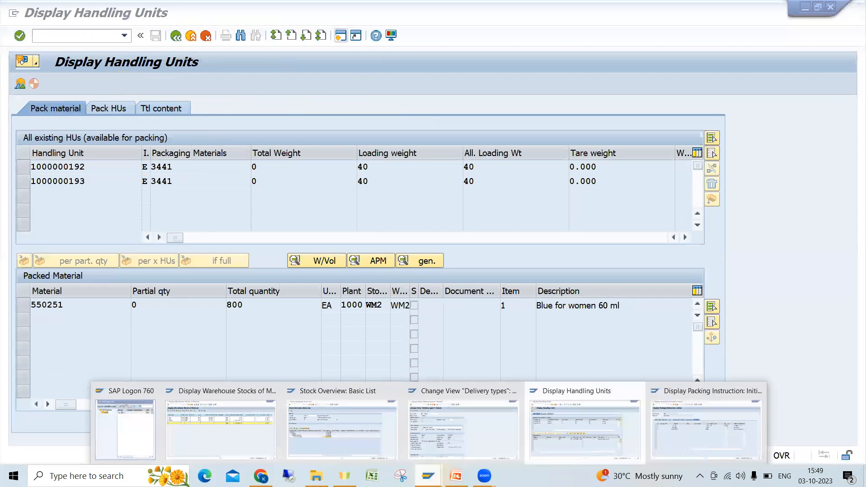
click(471, 441)
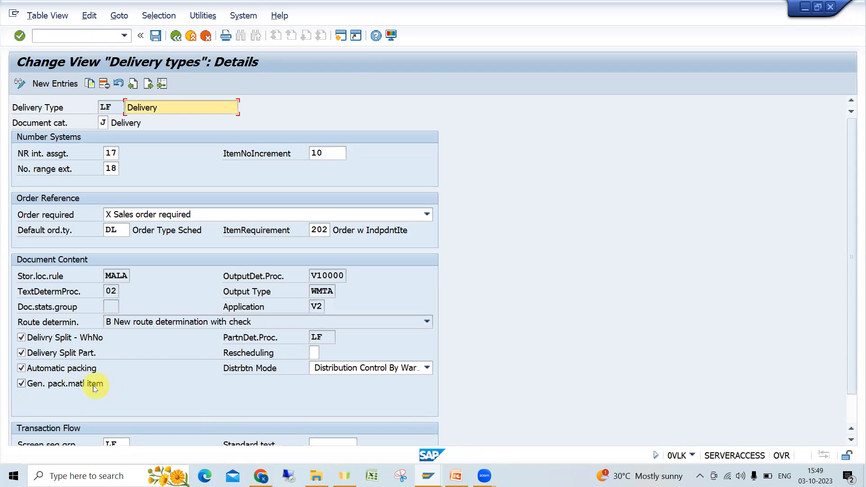
mouse_move(428, 476)
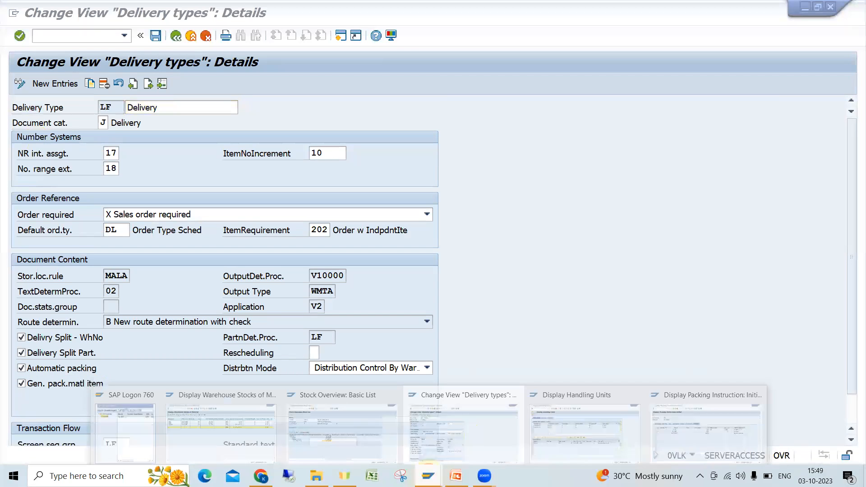
click(589, 434)
click(176, 37)
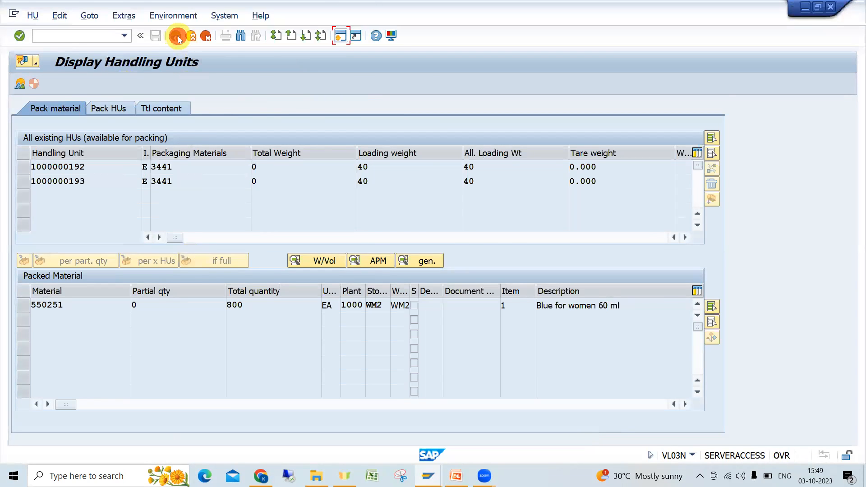
click(23, 275)
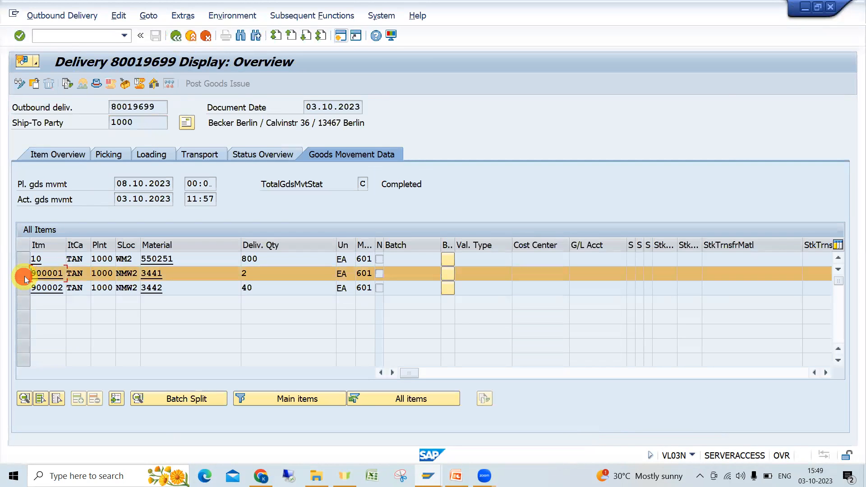
click(24, 289)
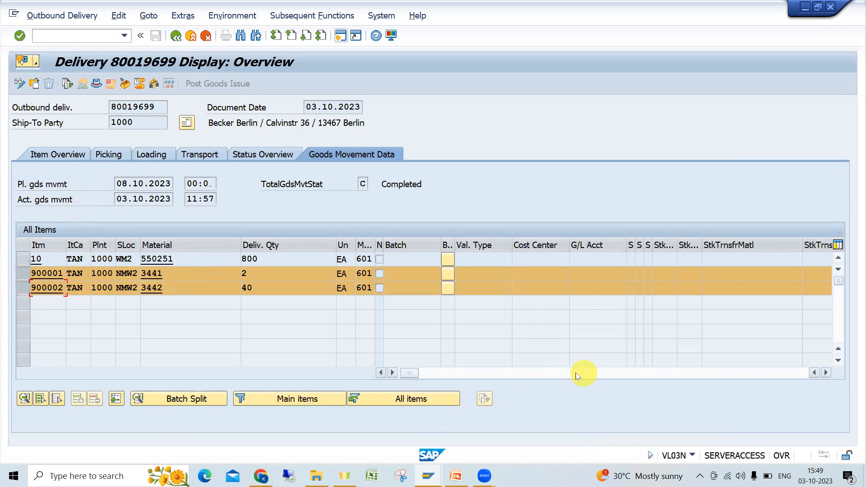
Review delivery type LF's packing settings again, and switch to PowerPoint to show the slide on item category determination for the packaging line item
click(428, 476)
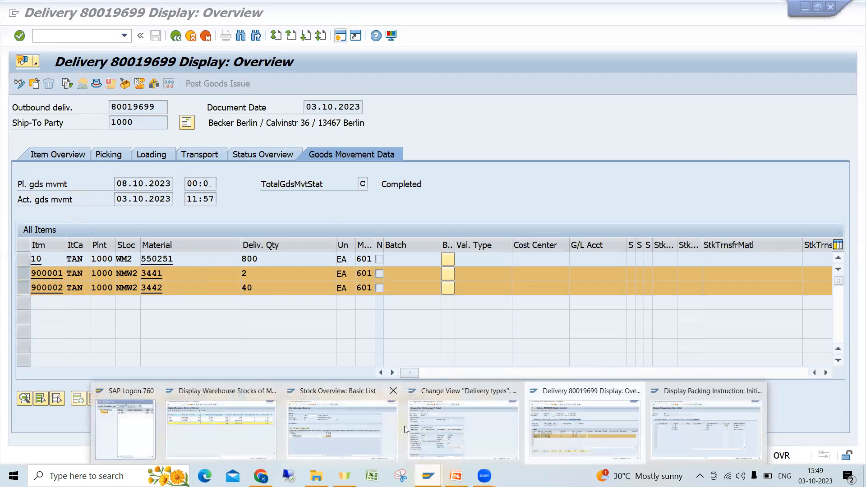
click(440, 425)
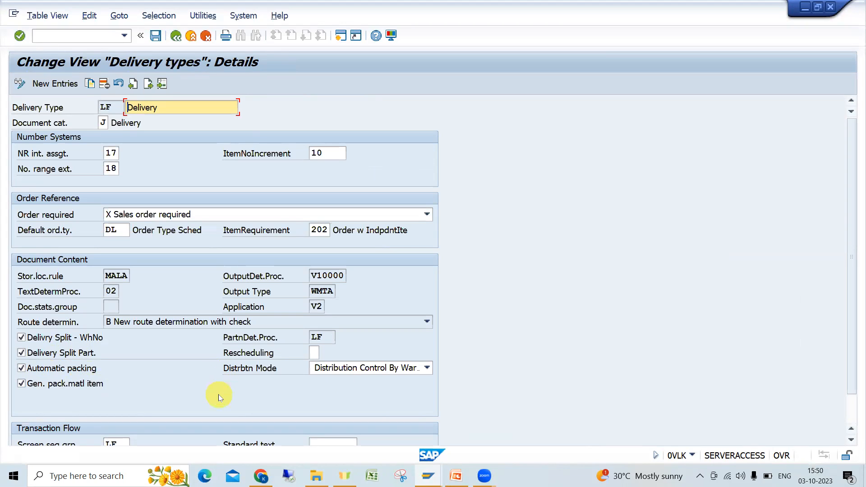
mouse_move(455, 474)
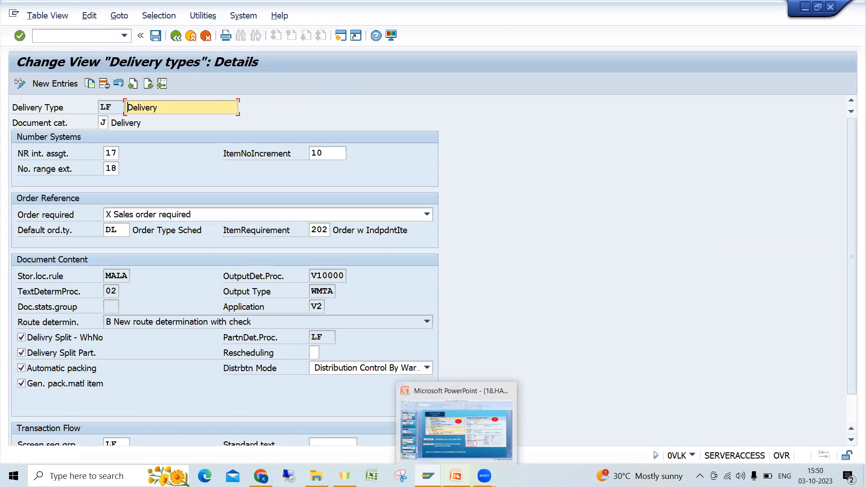
click(485, 440)
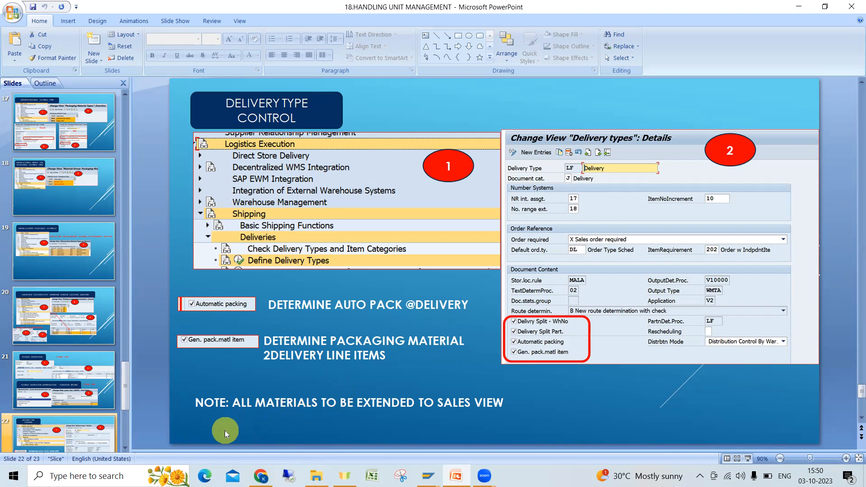
click(125, 449)
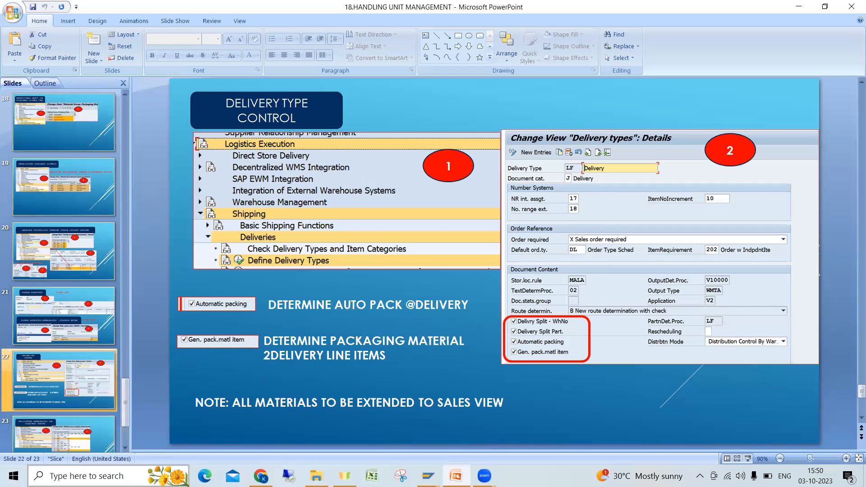
click(66, 426)
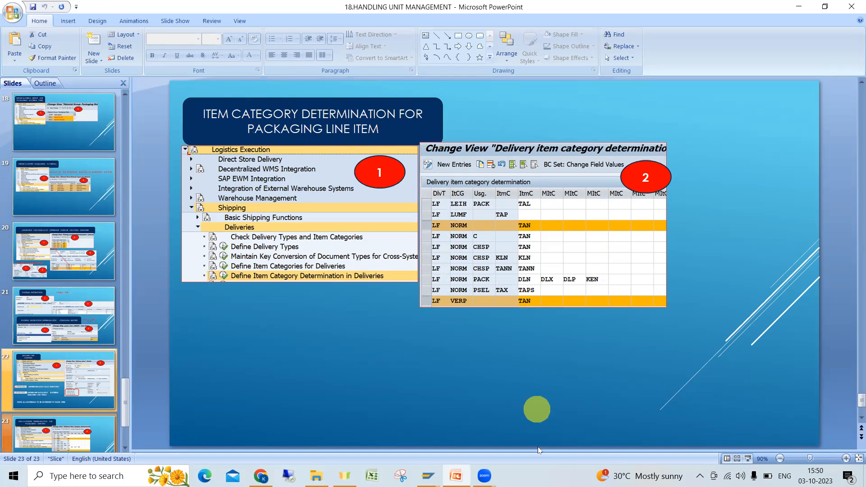
Switch to the SAP outbound delivery and examine the item categories of all items in its item overview
mouse_move(427, 476)
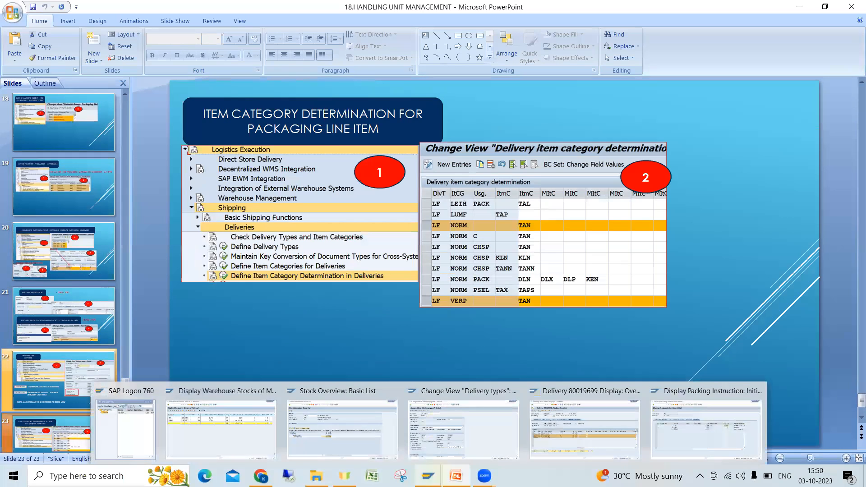
click(594, 421)
click(76, 155)
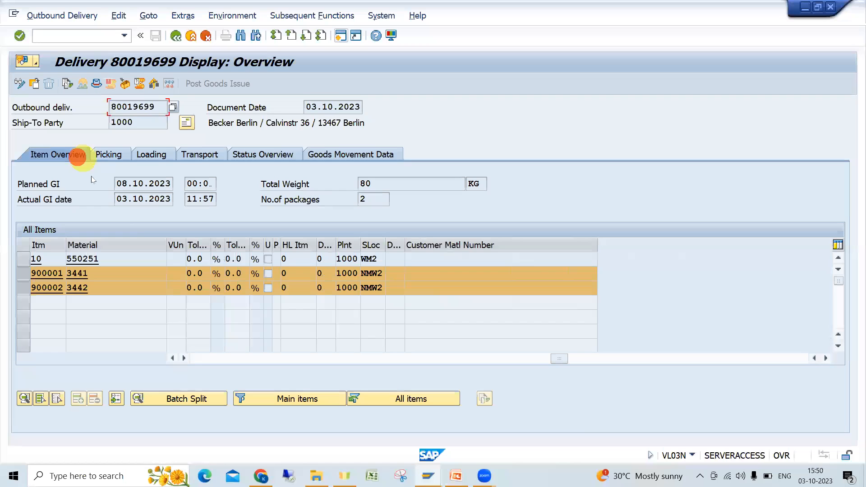
click(199, 358)
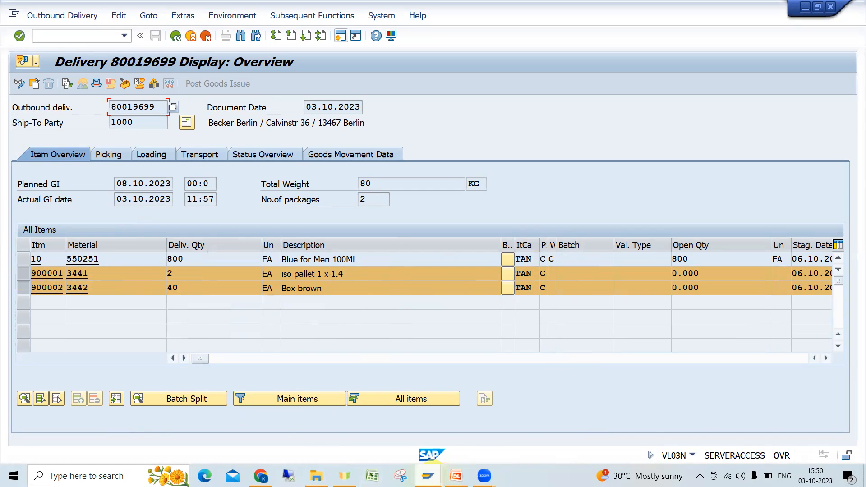
Switch to the delivery type session, go back to the IMG structure and look through the activities under Shipping, Deliveries
mouse_move(429, 475)
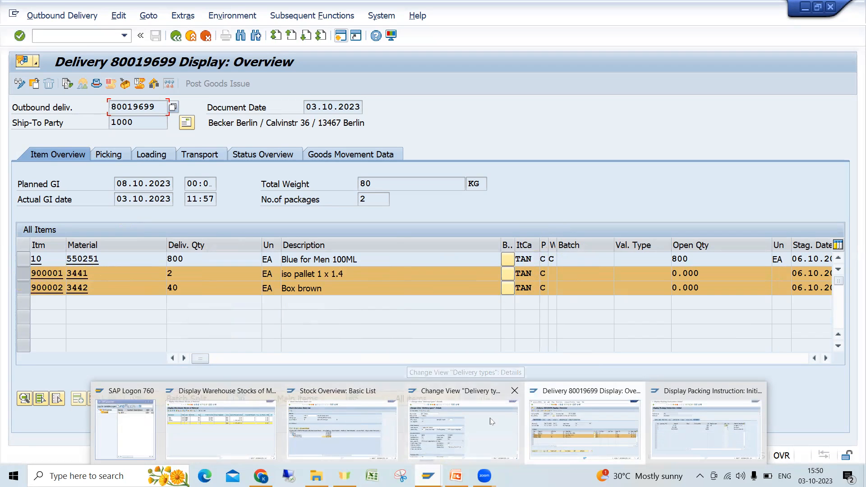
click(469, 424)
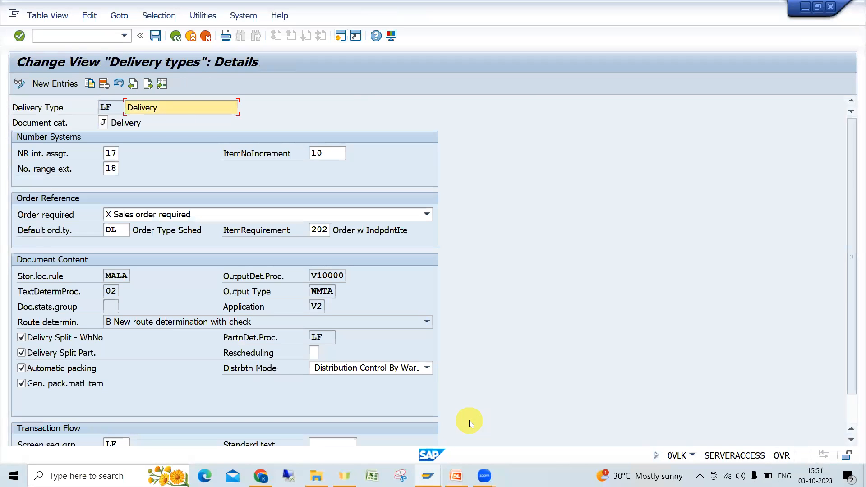
click(181, 37)
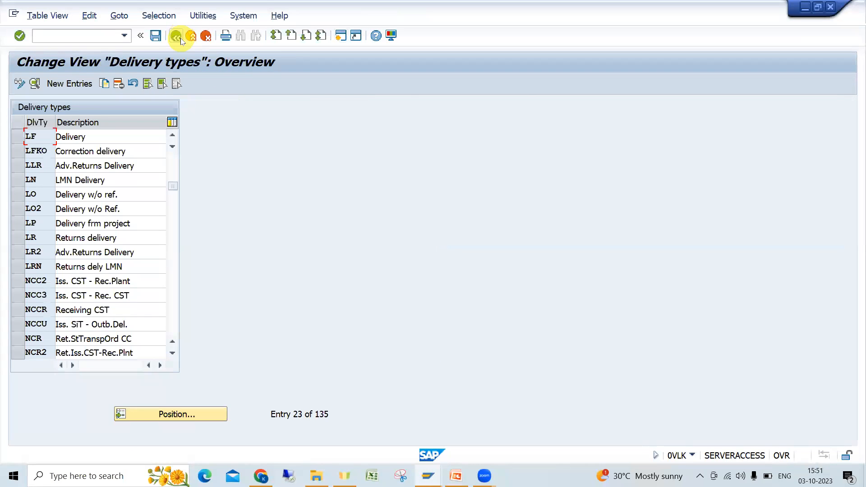
click(176, 37)
scroll(301, 415, down, 2)
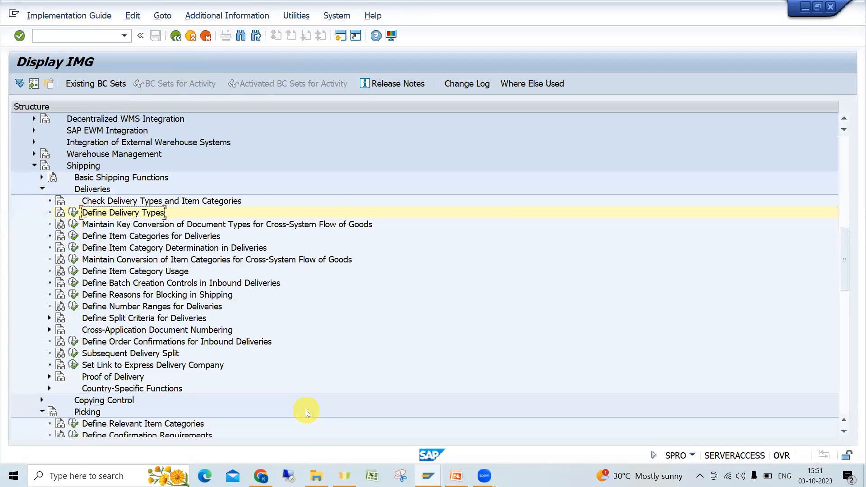
scroll(307, 413, down, 2)
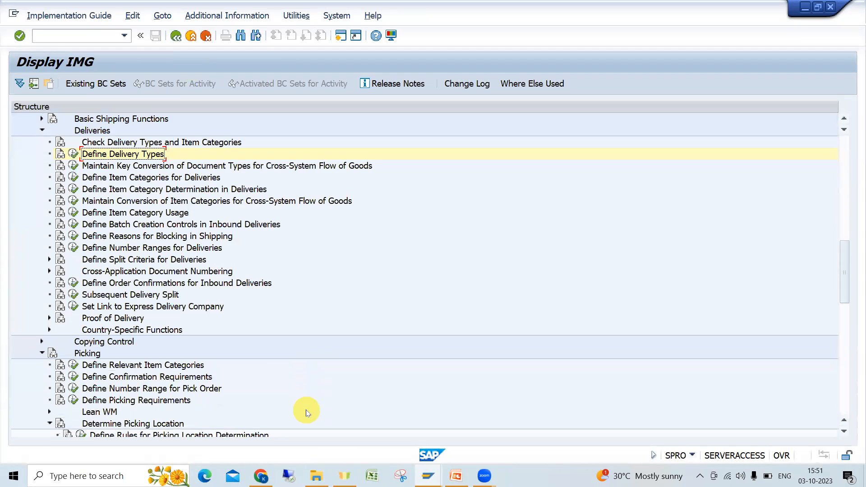
scroll(306, 413, down, 1)
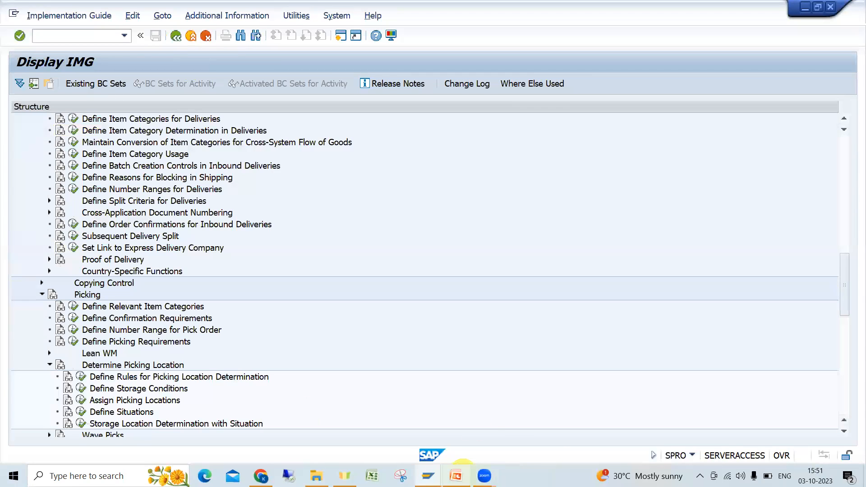
Check the IMG path on the item category determination slide in PowerPoint, and return to the Deliveries activities in SAP's IMG
click(460, 416)
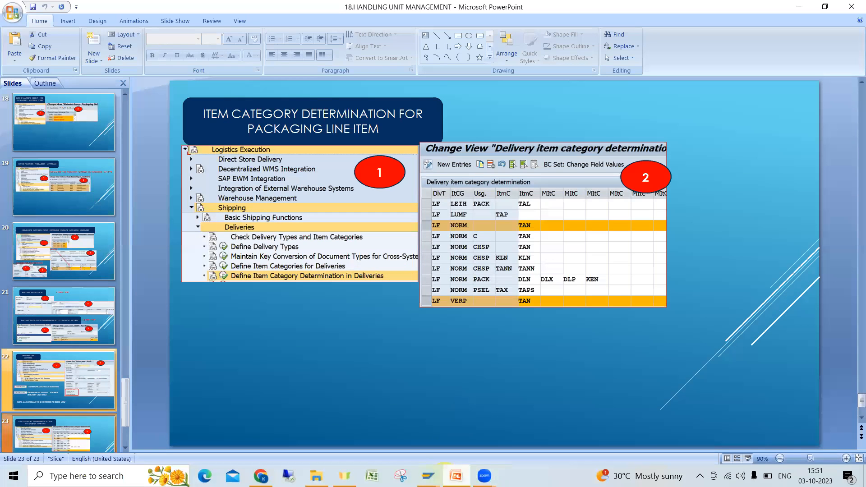
mouse_move(429, 476)
click(464, 429)
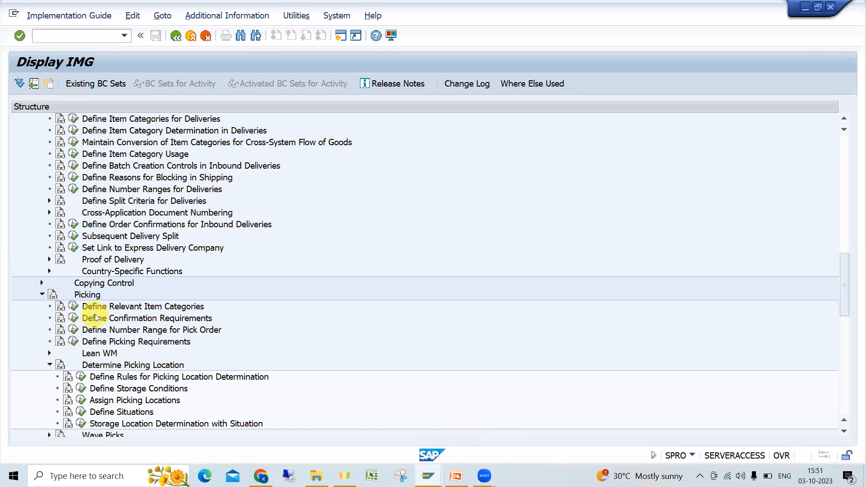
scroll(95, 317, up, 2)
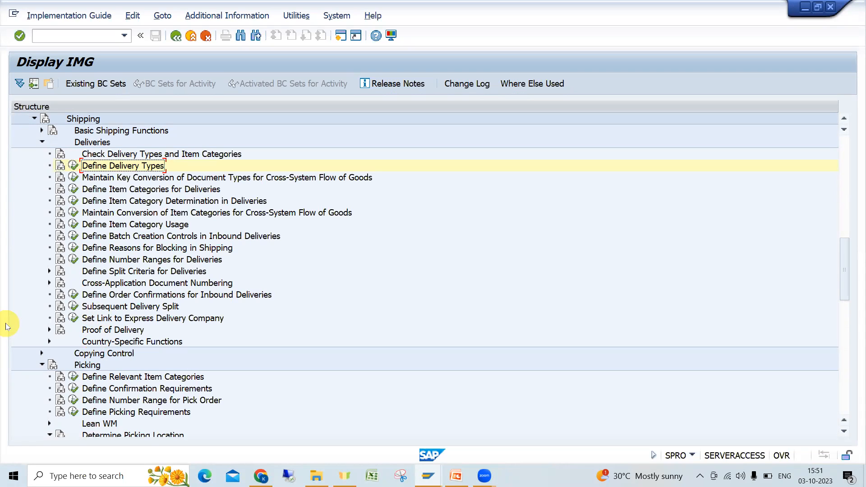
Trace the IMG path Logistics Execution, Shipping, Deliveries, and open the Define Item Category Determination in Deliveries activity
click(141, 206)
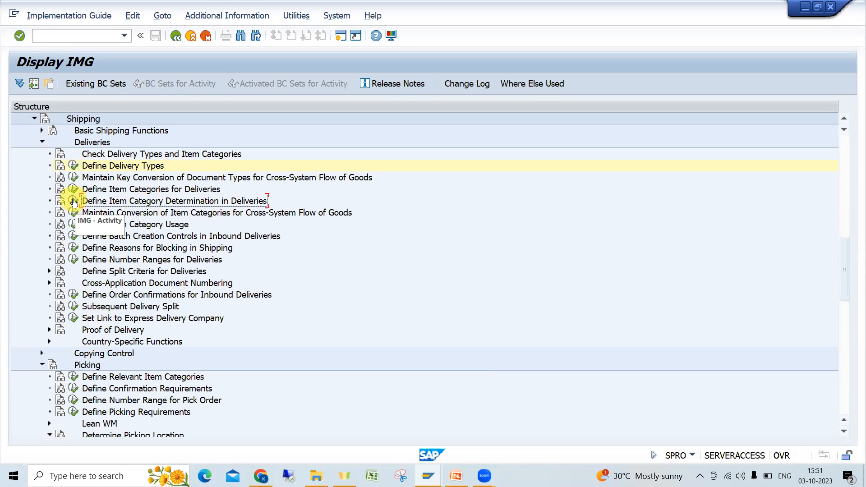
click(92, 143)
click(93, 119)
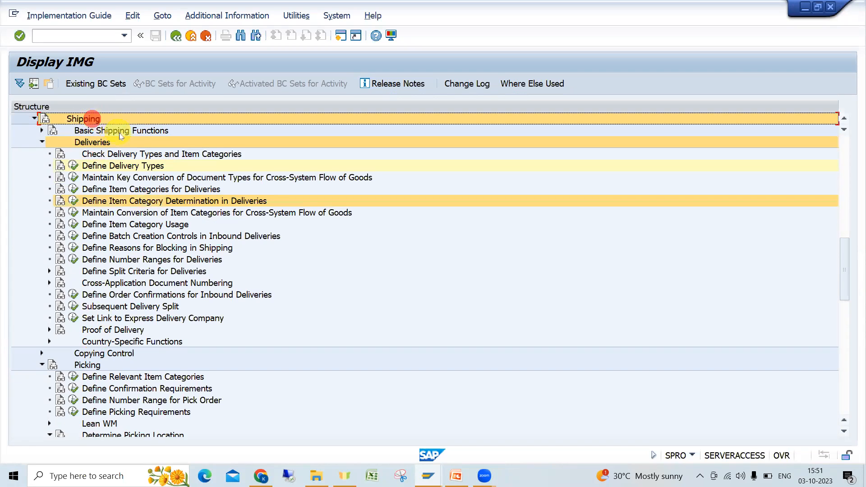
scroll(124, 135, up, 2)
scroll(127, 139, up, 3)
click(113, 154)
click(73, 306)
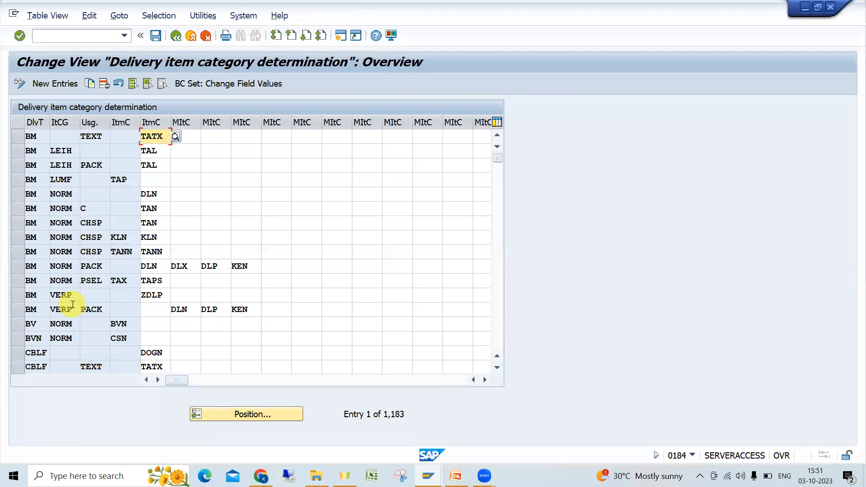
Position the item category determination table at delivery type LF and item category group VERP, and mark the entry without item usage
click(253, 414)
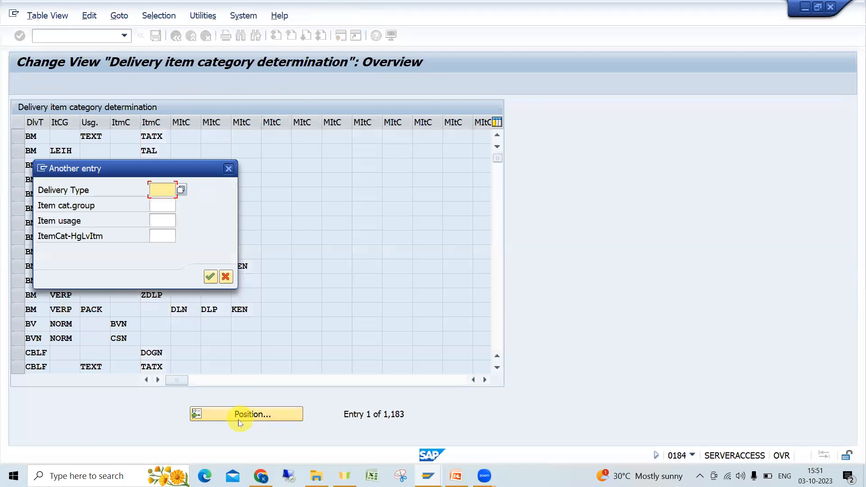
text(LF)
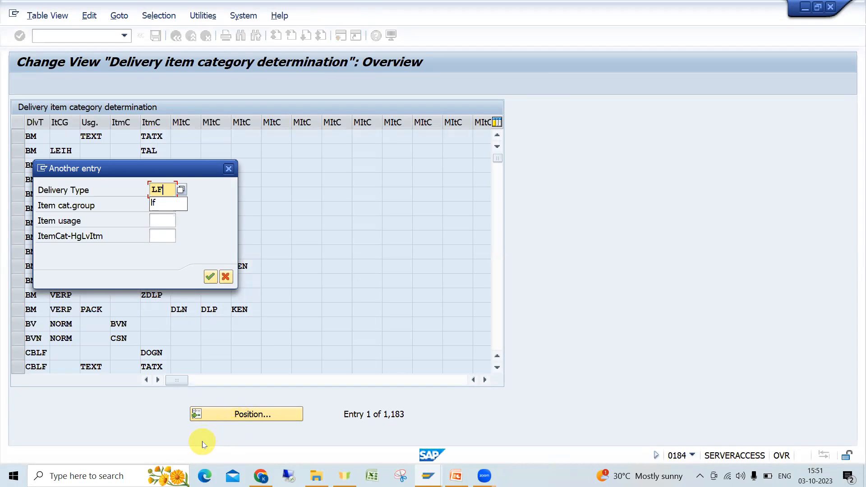
key(Tab)
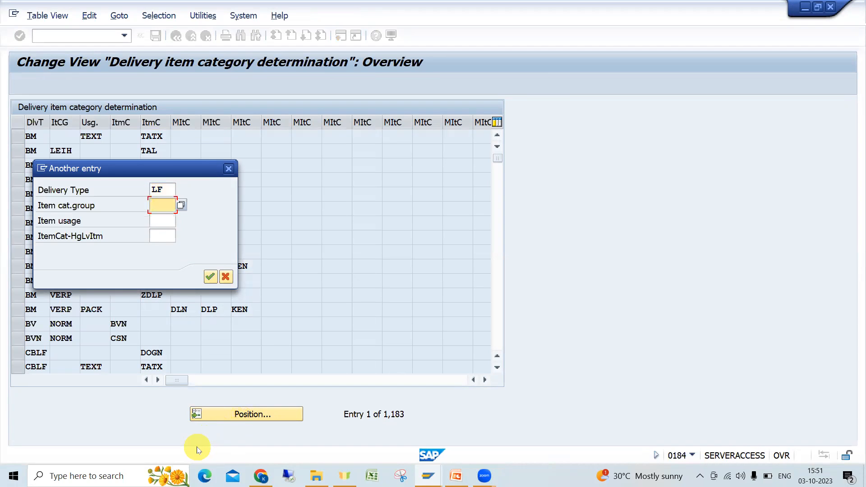
text(VERP)
key(Return)
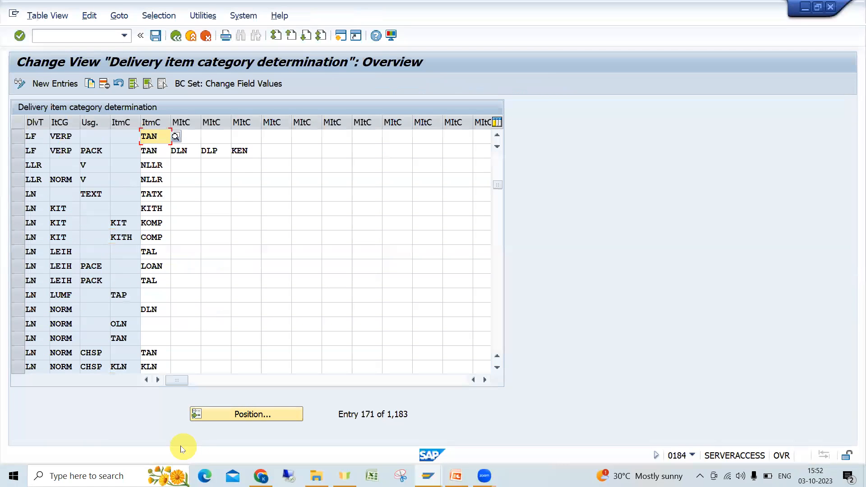
click(18, 136)
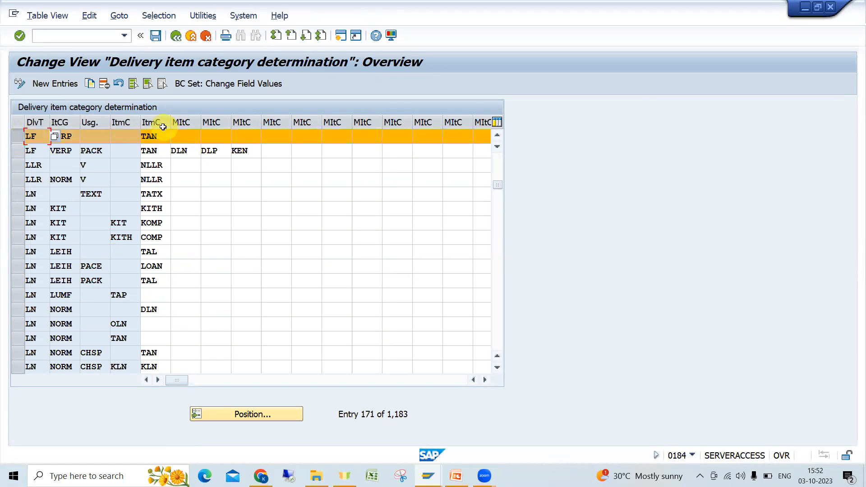
Compare the packaging items' item category in the outbound delivery with the LF/VERP determination entry, and return to the determination table
mouse_move(433, 472)
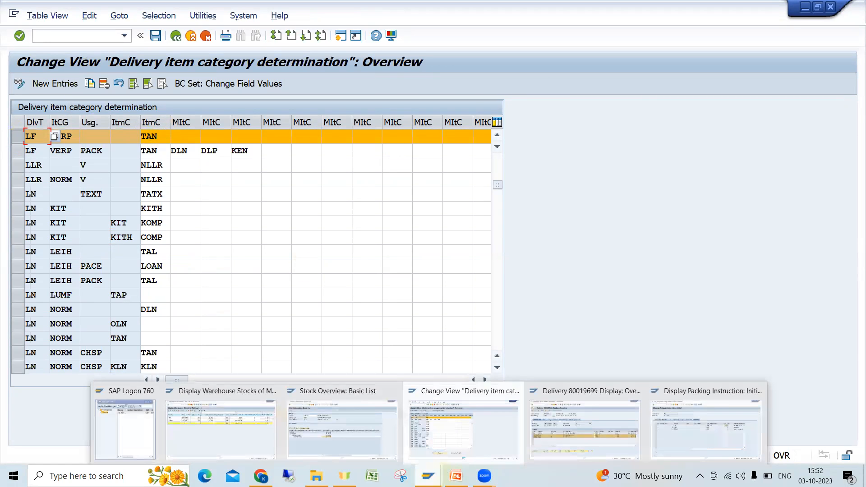
click(574, 432)
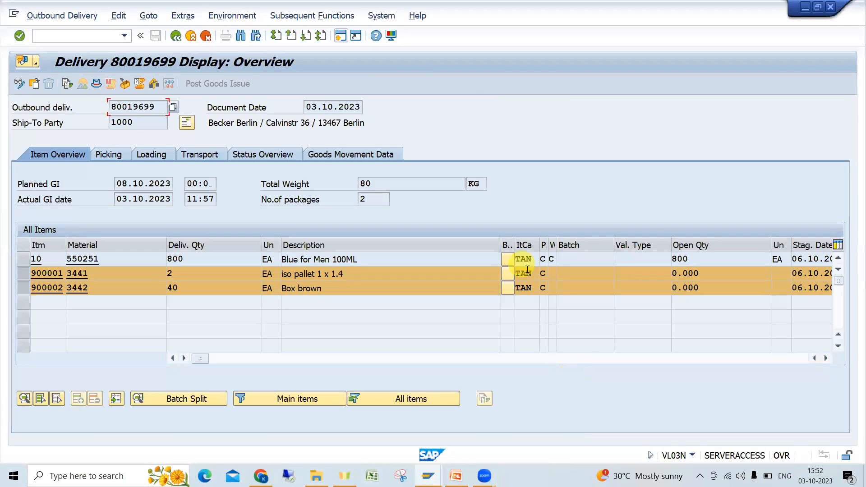
key(alt+Tab)
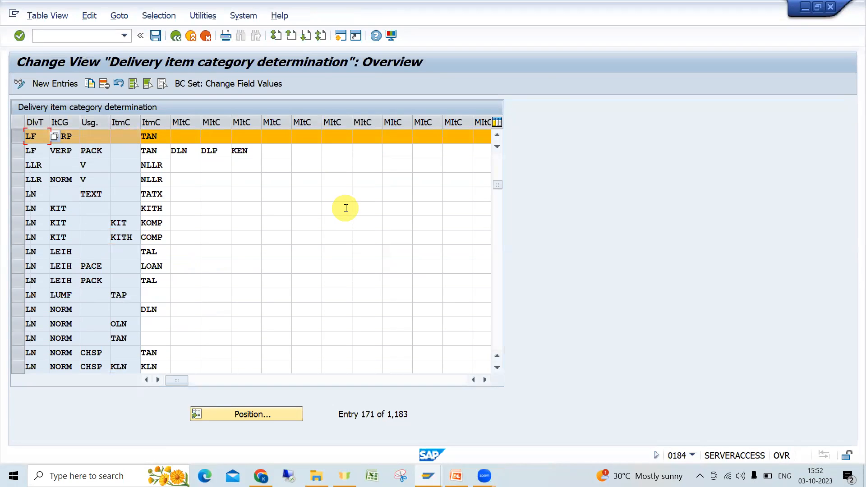
Open the iso pallet item's details in the outbound delivery, and start transaction MM03 in a new session
key(alt+Tab)
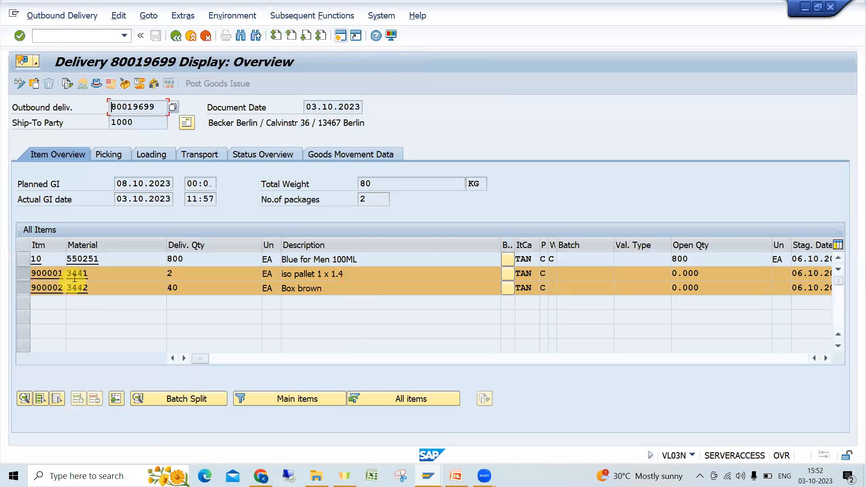
double_click(79, 273)
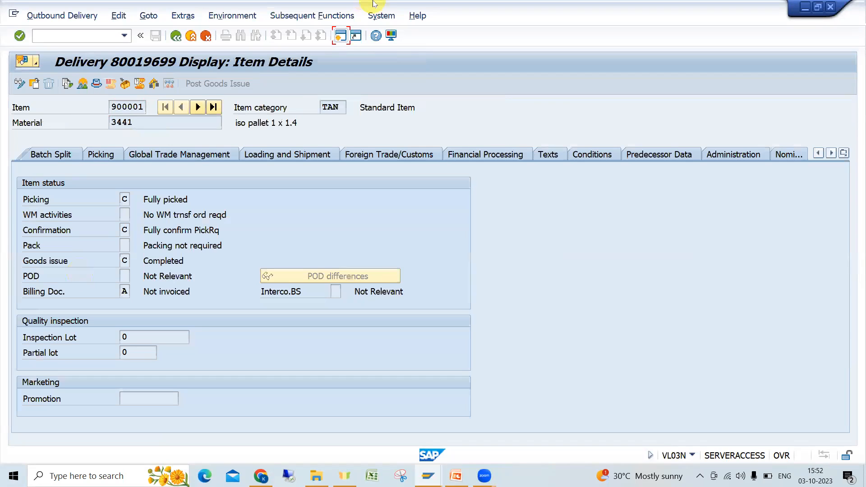
click(341, 38)
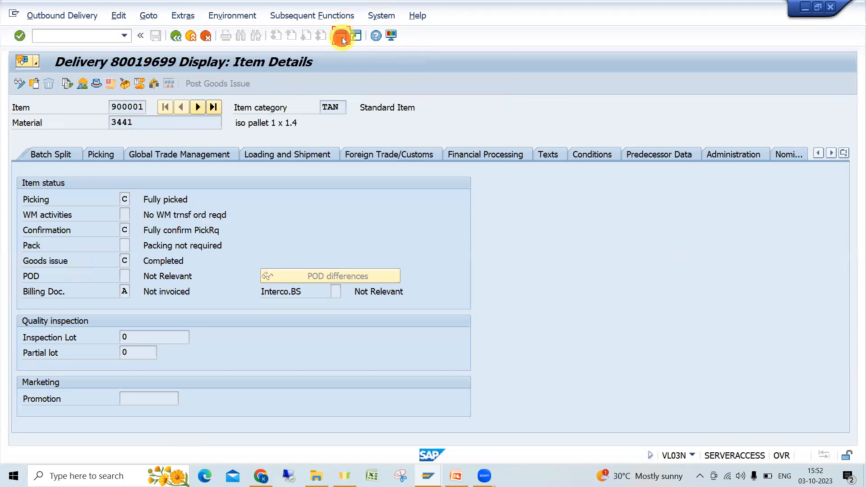
text(MM03)
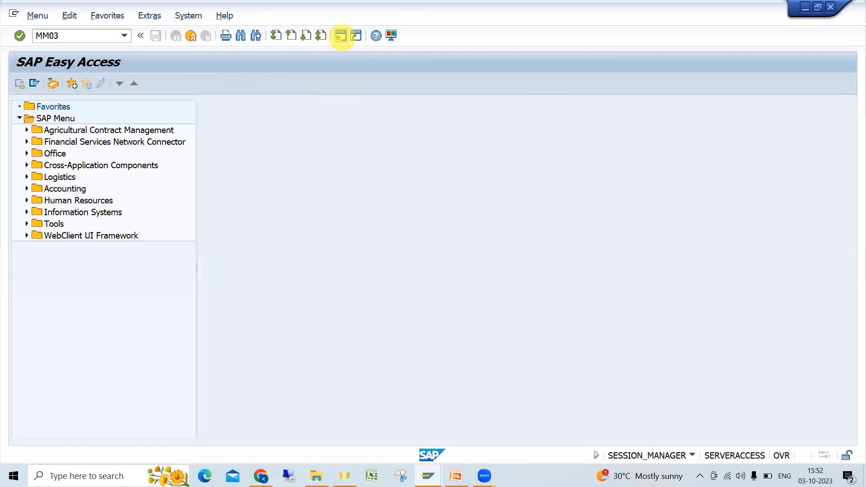
key(Return)
Display material 3441 with only the Sales: Sales Org. Data 1 view selected
key(Delete)
key(Delete)
key(Delete)
key(Delete)
key(Delete)
key(Delete)
text(3441)
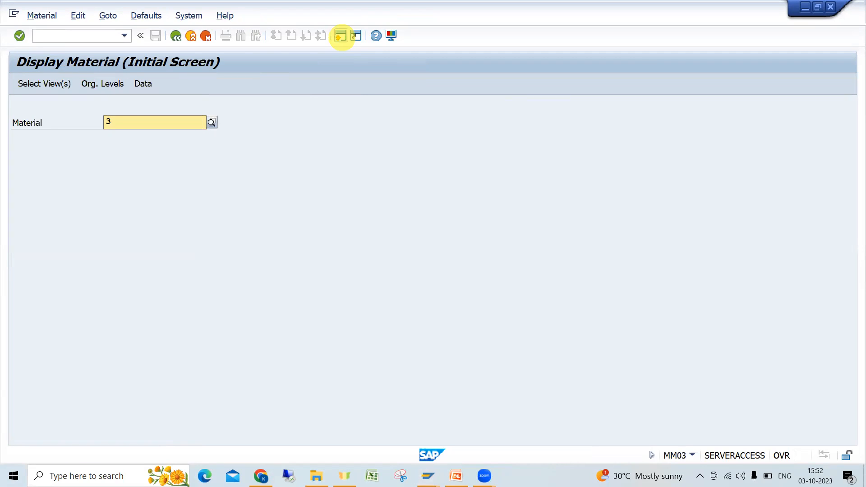
key(Return)
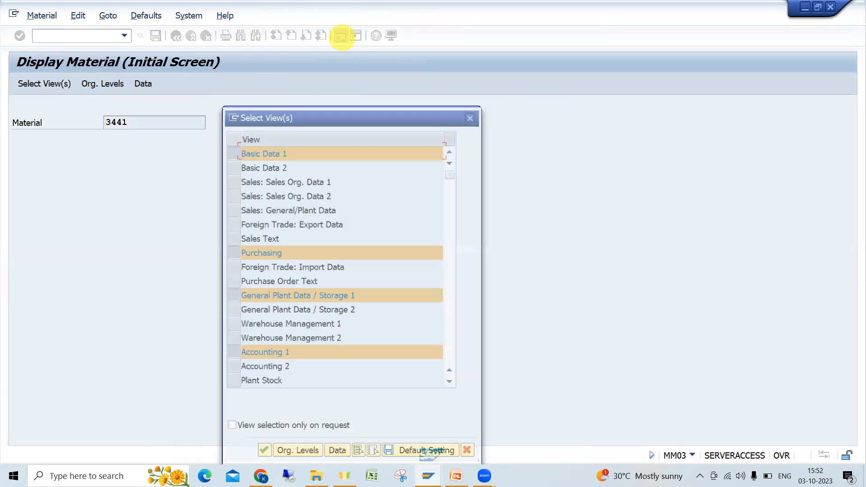
click(373, 453)
click(238, 181)
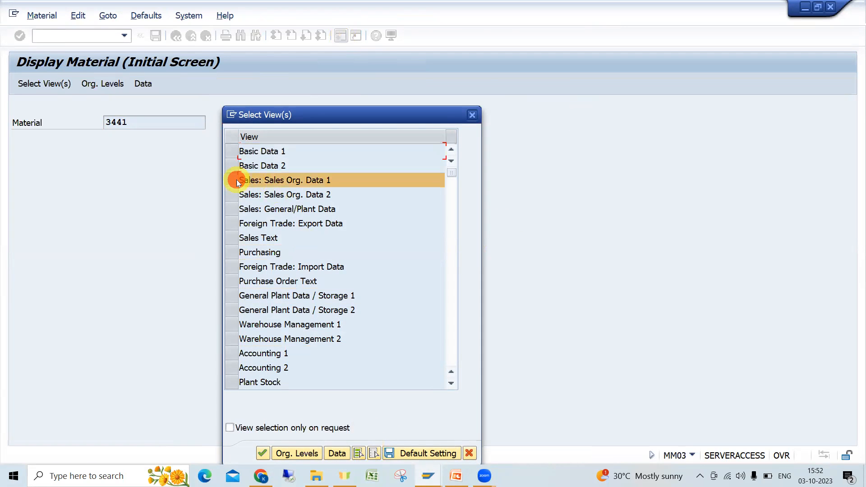
key(Return)
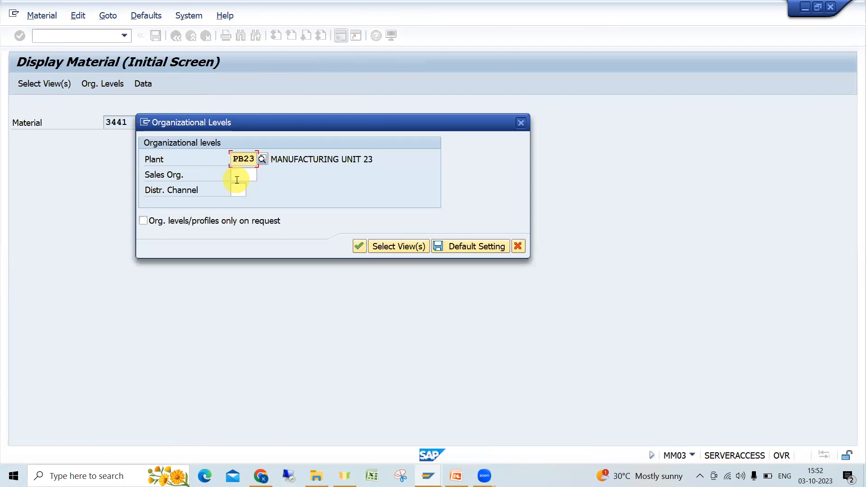
Set plant 1000, sales organization 1000 and distribution channel 10, and check the item category group in the second sales organization view
key(Delete)
key(Delete)
key(Delete)
key(Delete)
text(100)
key(Return)
text(1000)
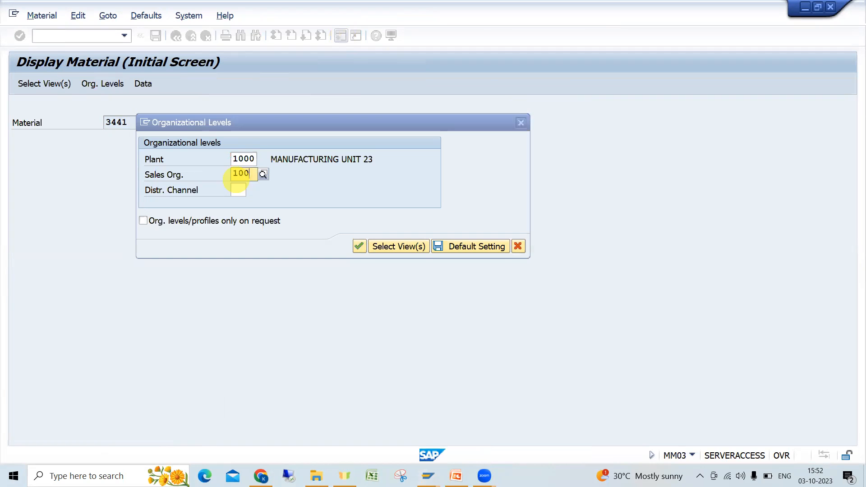
key(Return)
text(10)
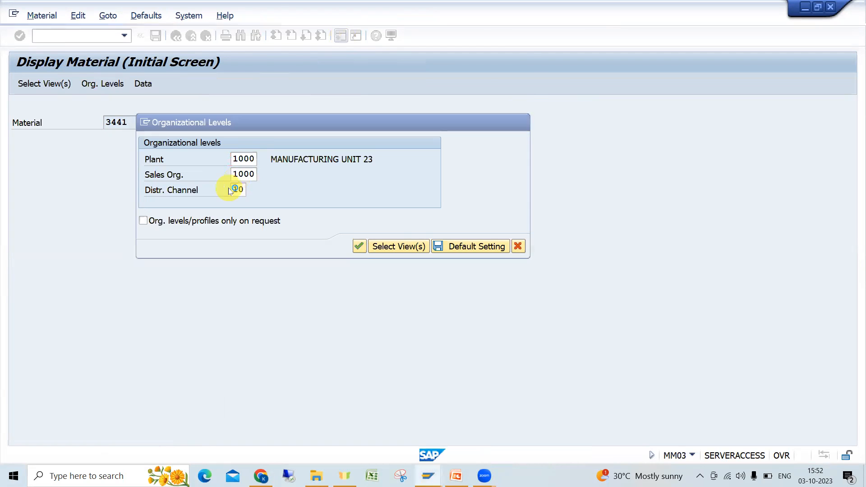
key(Return)
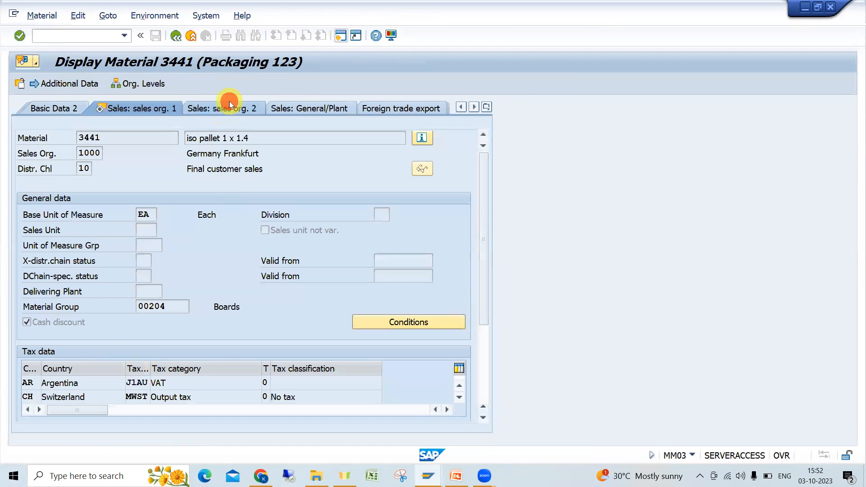
click(230, 103)
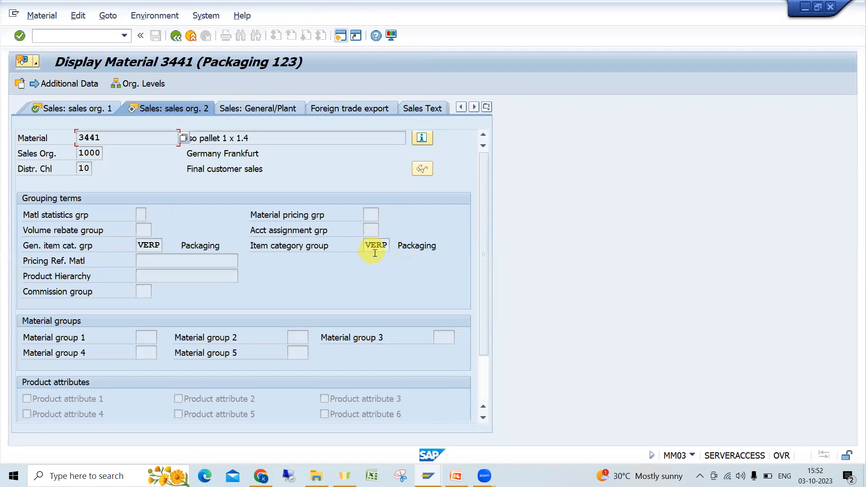
Return to the delivery item category determination table, and compare its LF/VERP entry with the material's item category group
mouse_move(428, 476)
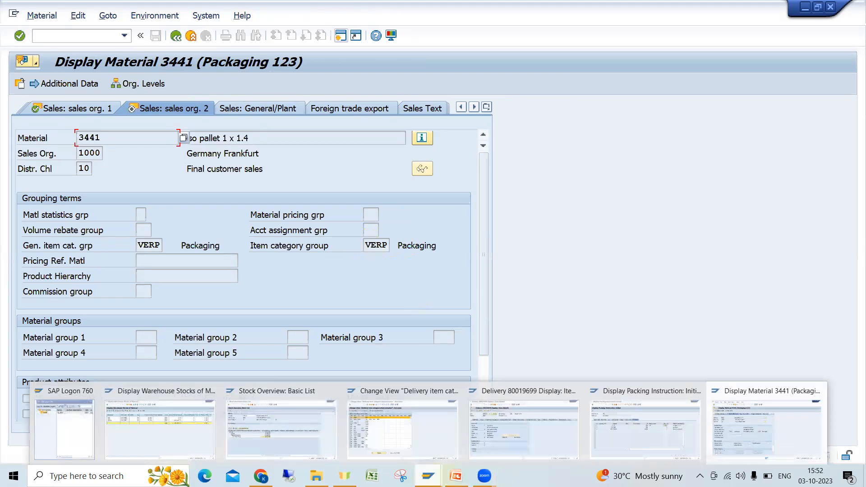
click(403, 433)
click(70, 134)
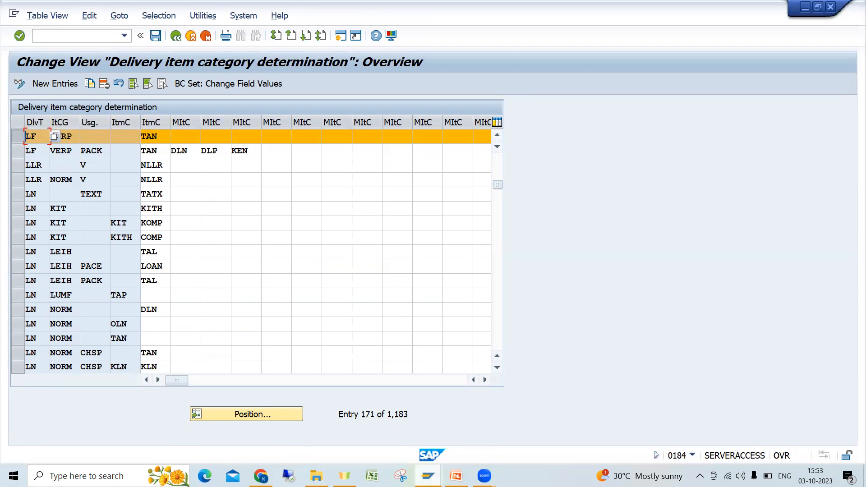
Look at the simulation of packing instruction 281, and return to the outbound delivery's item overview
mouse_move(427, 476)
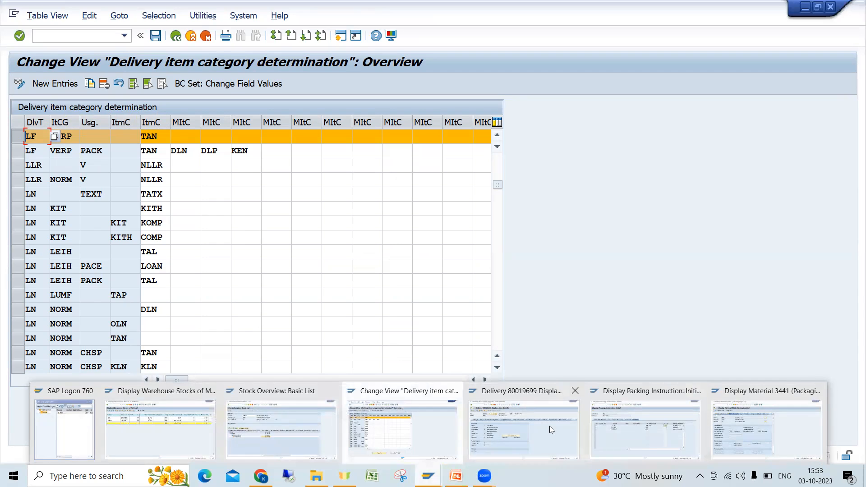
click(629, 428)
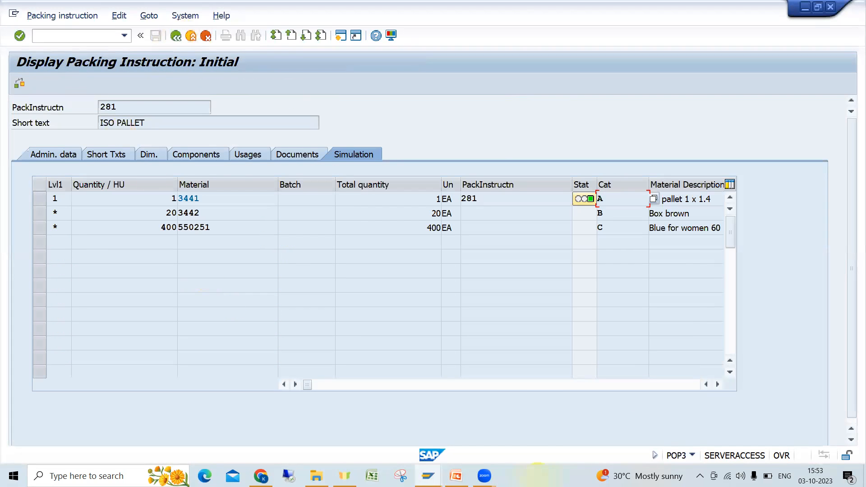
mouse_move(428, 476)
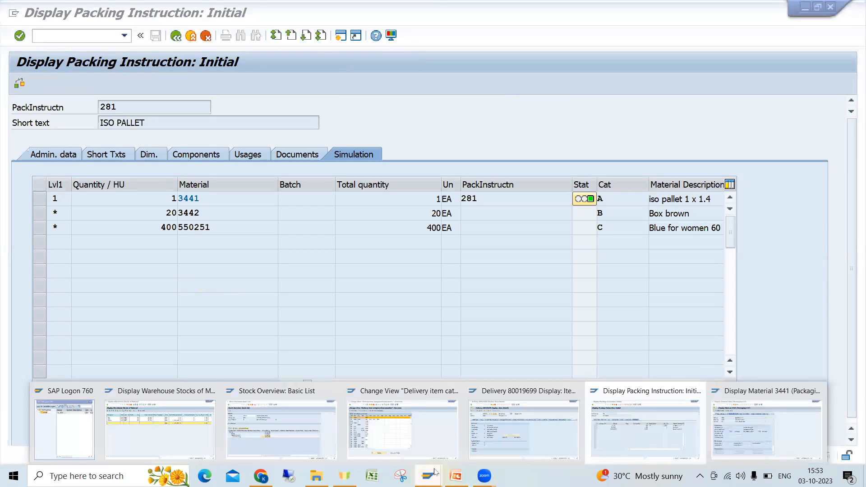
click(497, 422)
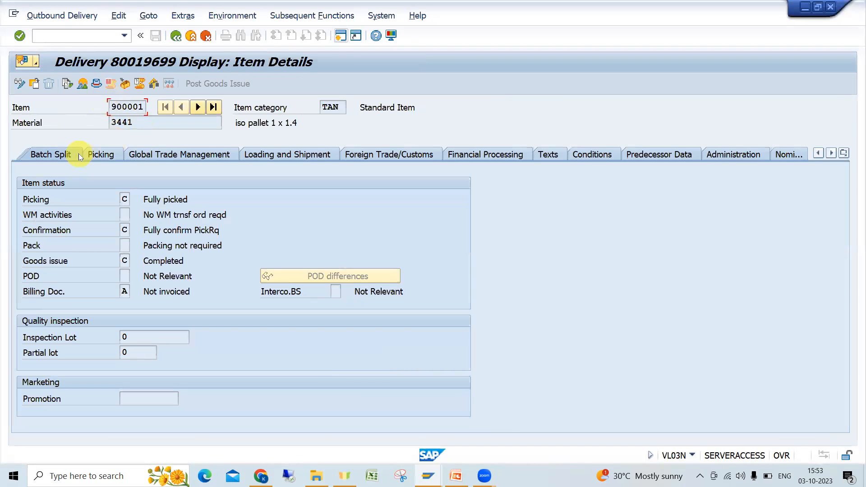
click(177, 36)
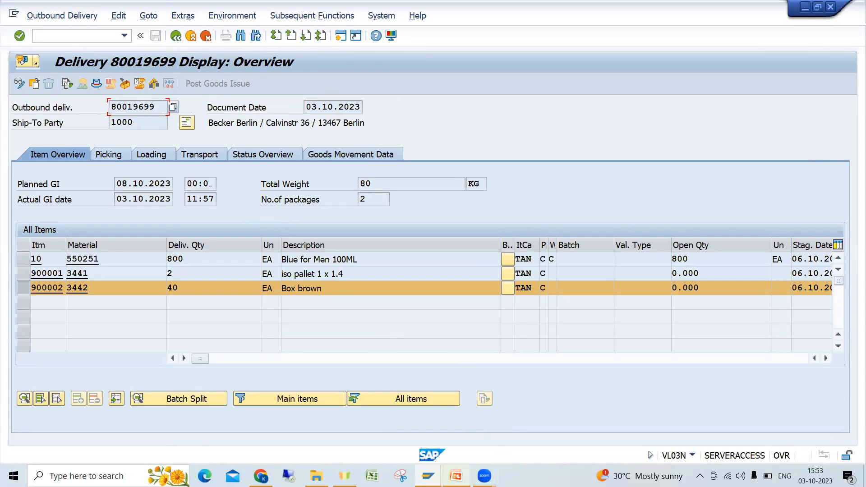
Switch to PowerPoint and review the packaging item category determination and Delivery Type Control slides
mouse_move(466, 465)
click(486, 408)
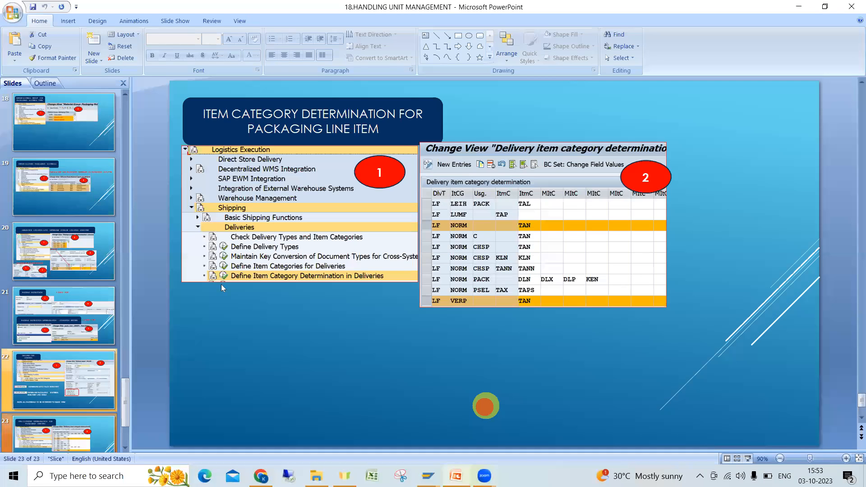
click(96, 413)
click(87, 432)
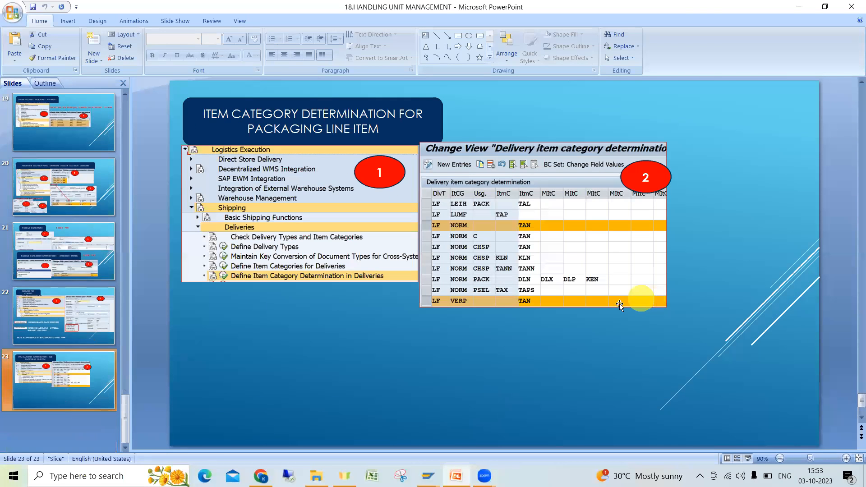
click(85, 311)
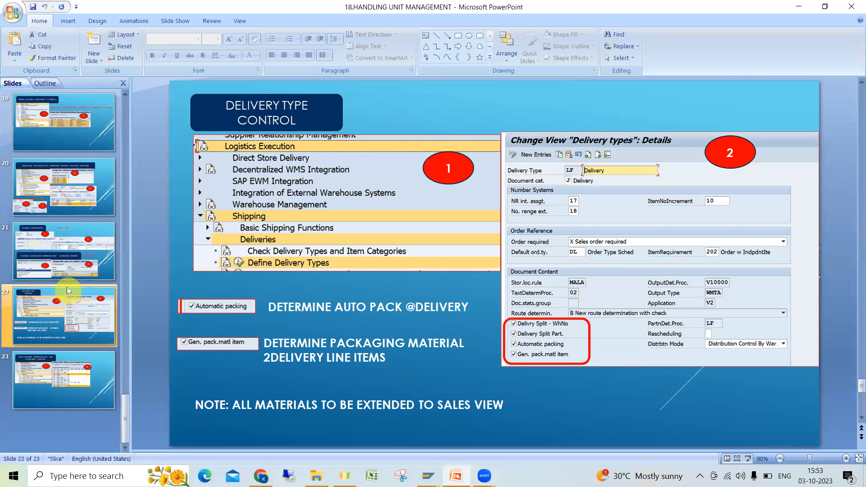
scroll(67, 287, up, 2)
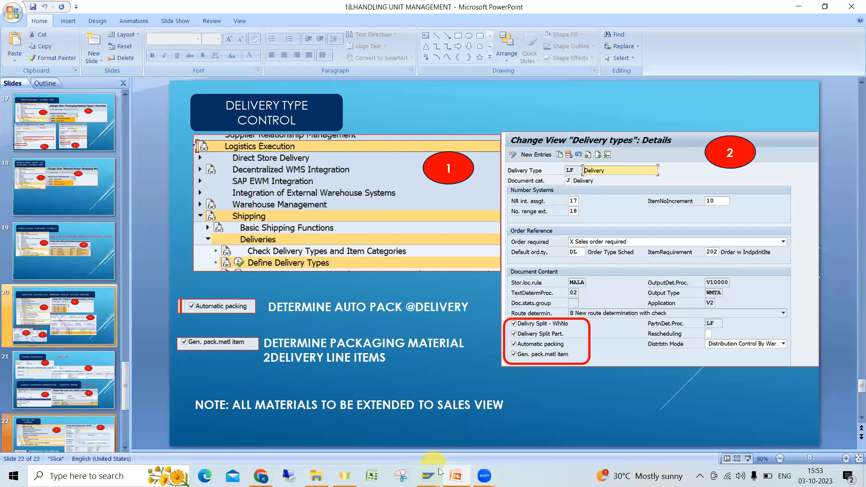
Return to packing instruction 281 in SAP, and exit its display to the SAP Easy Access screen
mouse_move(428, 476)
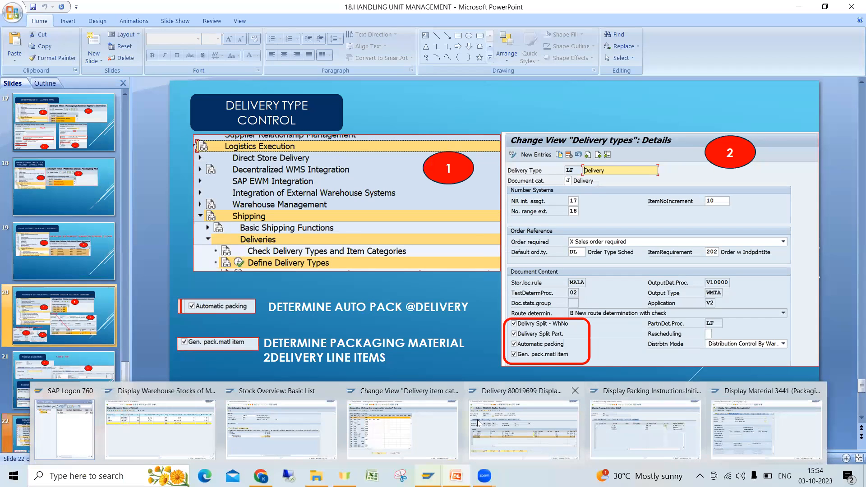
click(629, 420)
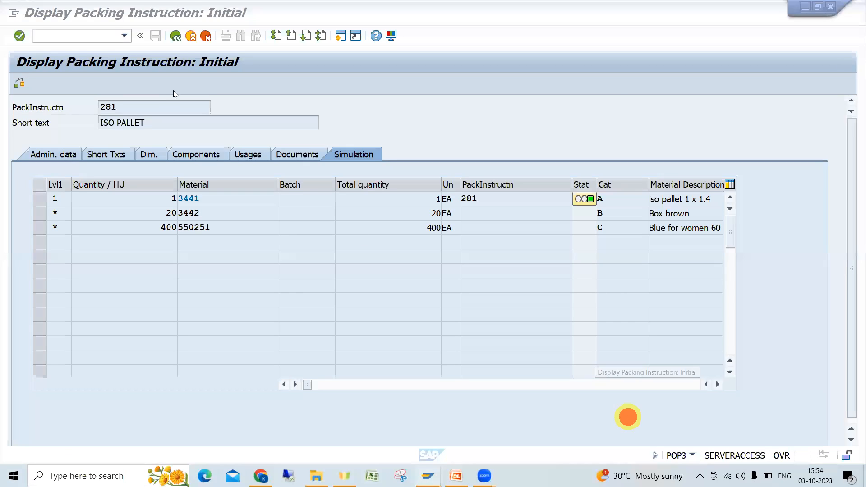
click(180, 36)
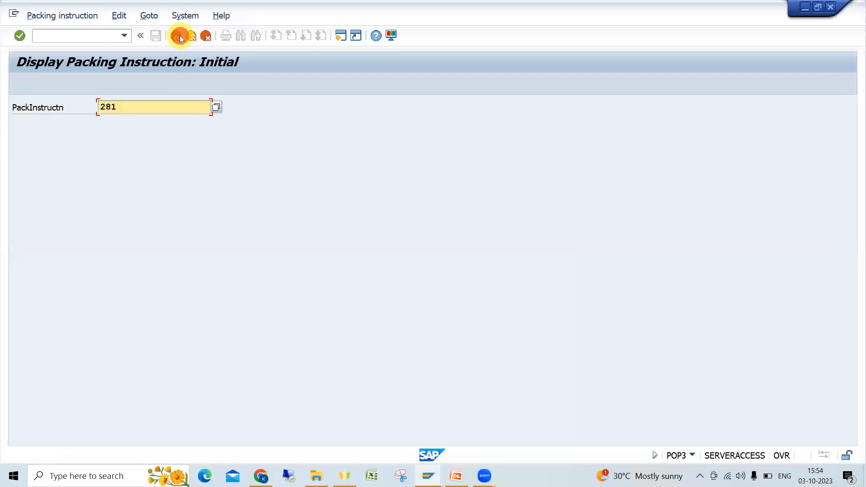
click(180, 36)
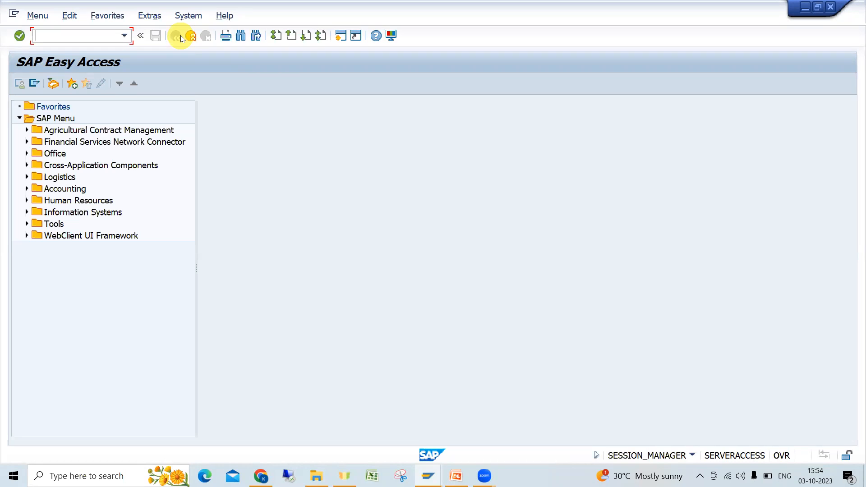
text(POF2)
key(Return)
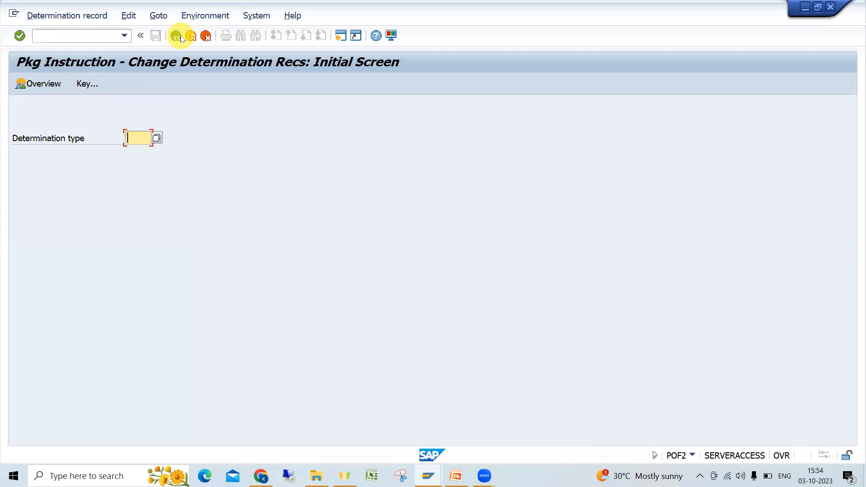
click(151, 155)
key(Return)
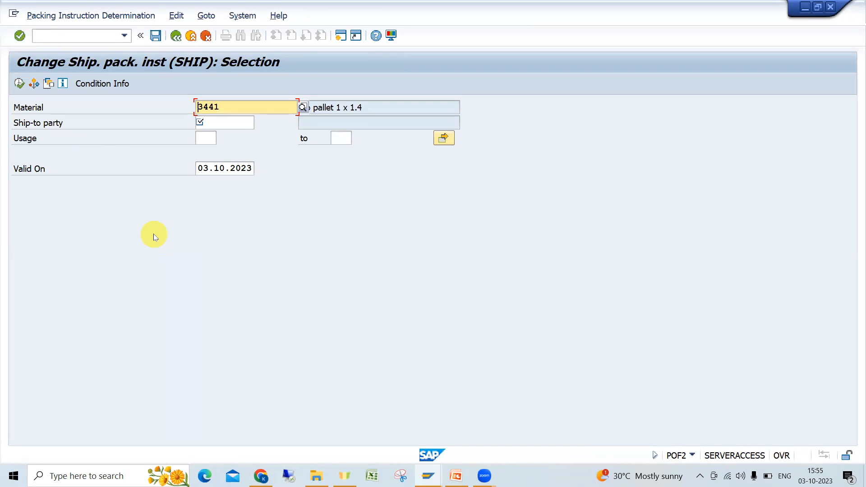
click(177, 36)
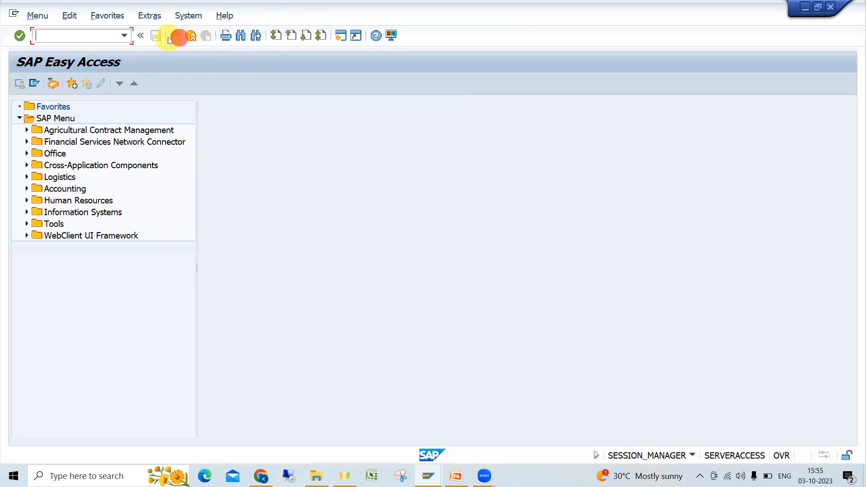
Look up material 3441's SHIP determination records in transaction POF2 by Material/ship-to party, and return to the initial screen
text(POF2)
key(Return)
key(Return)
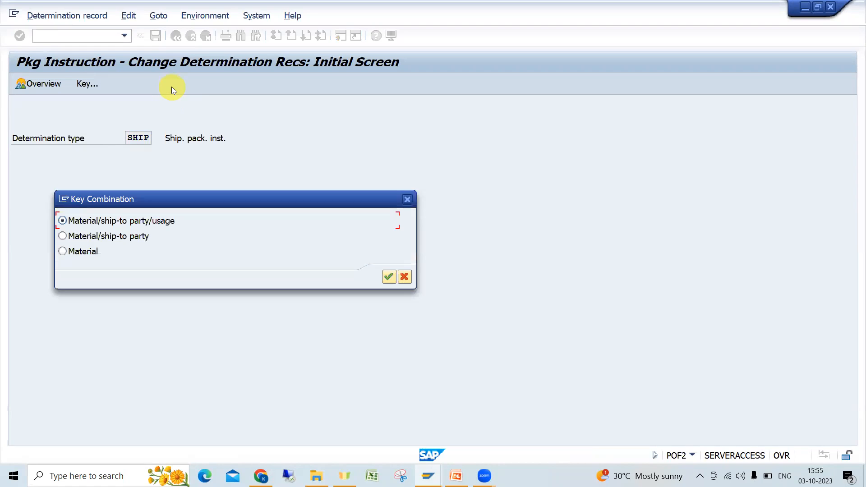
click(72, 235)
key(Return)
click(19, 83)
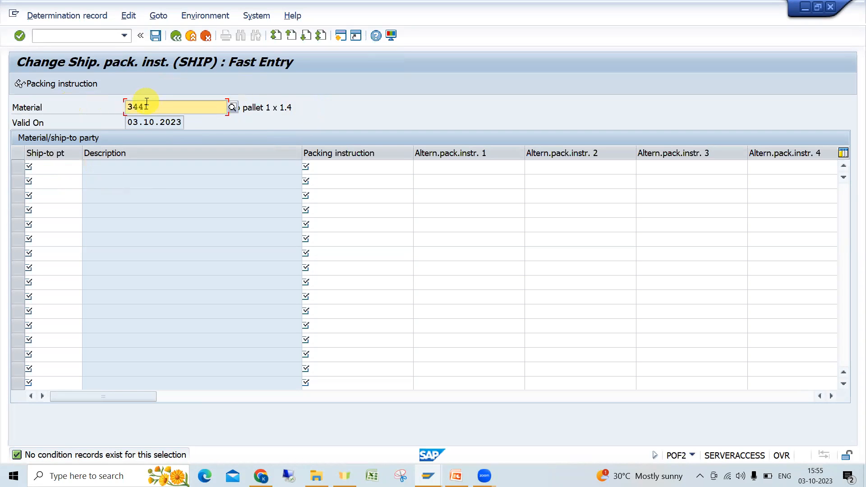
click(177, 36)
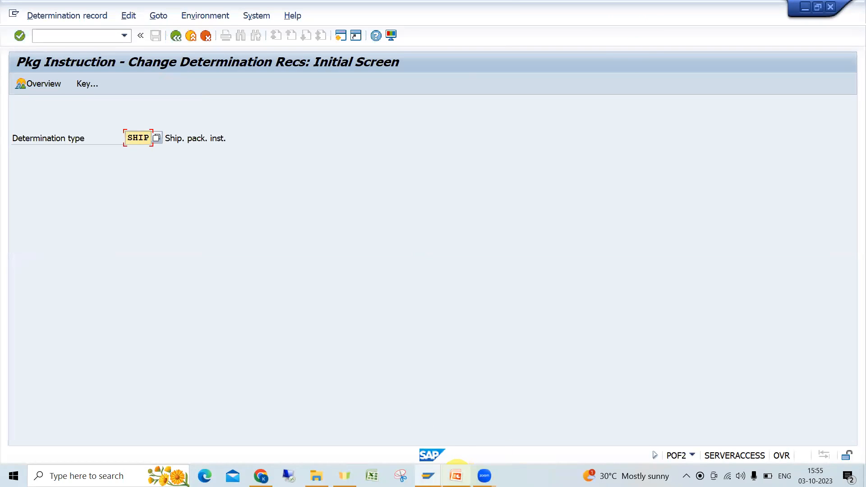
Switch to PowerPoint and show the Business Scenario slide for outbound logistics
mouse_move(458, 472)
click(469, 415)
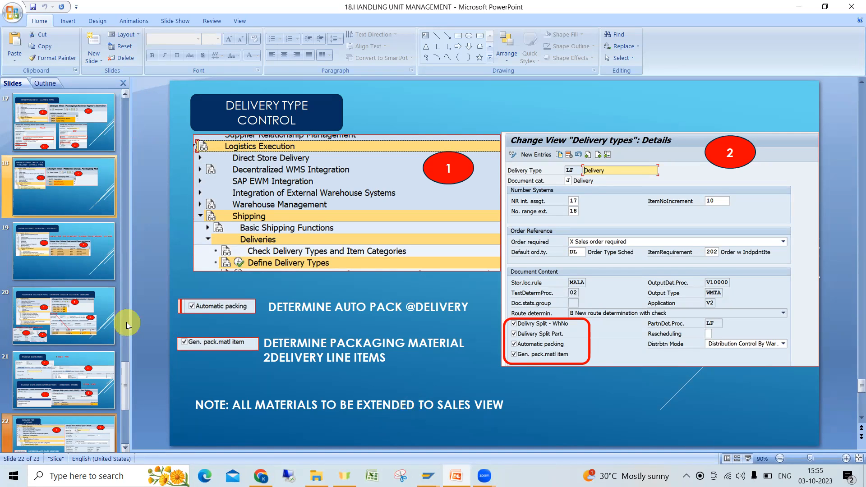
click(125, 153)
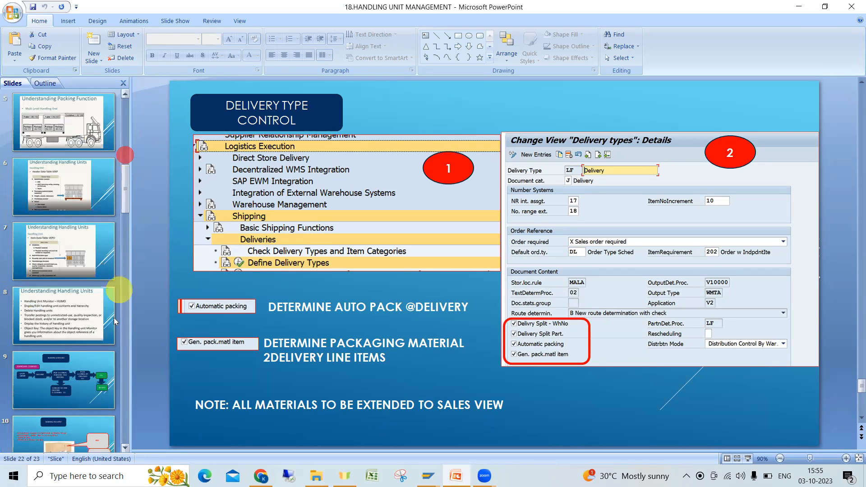
click(76, 376)
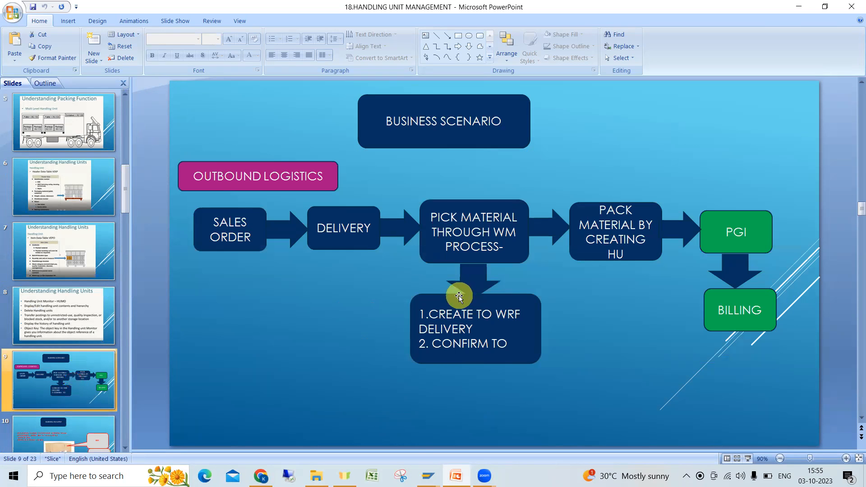